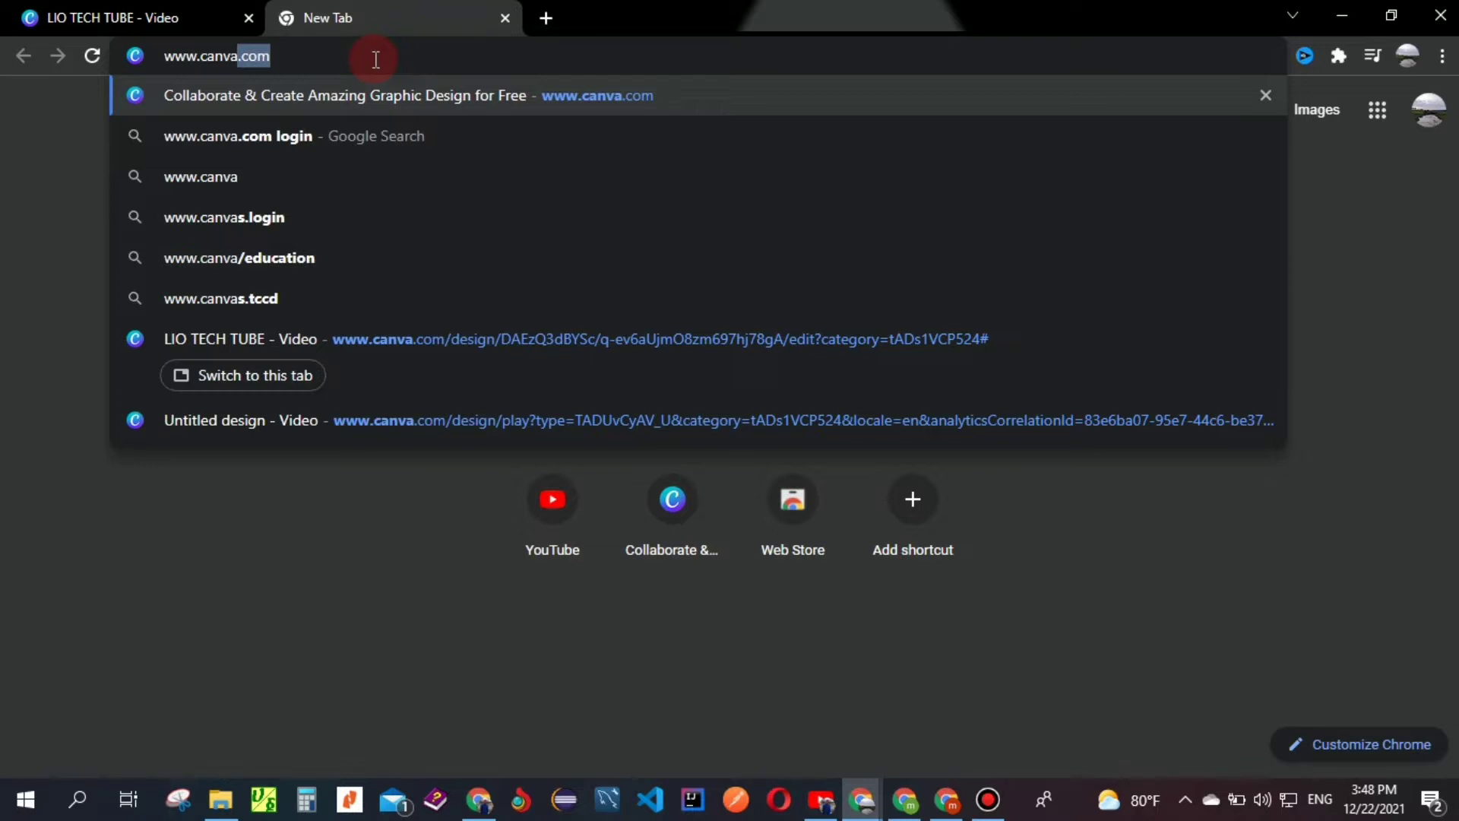
{"action": "key", "text": "BackSpace"}
{"action": "key", "text": "BackSpace"}
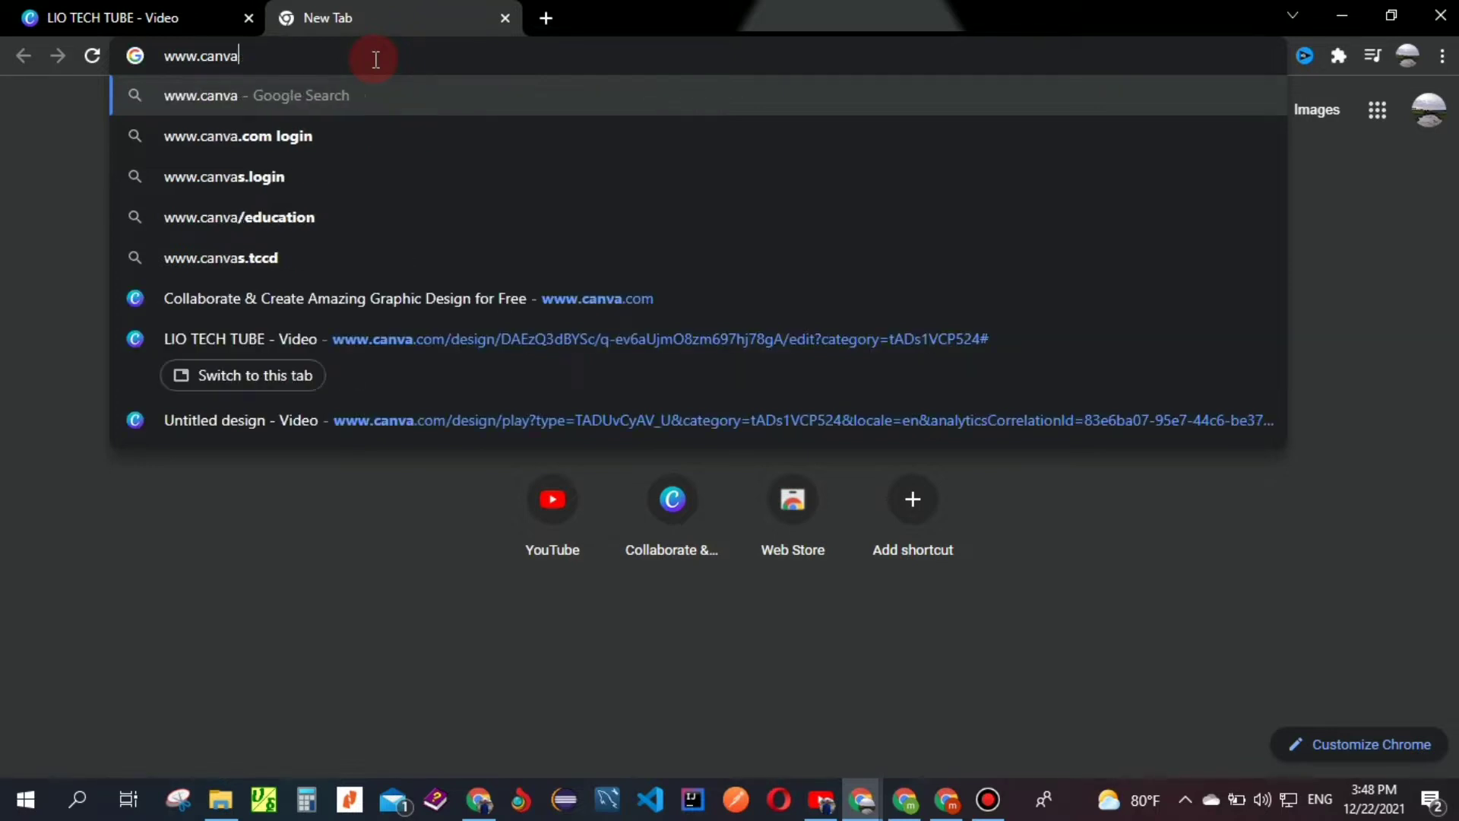
{"action": "type", "text": ".com"}
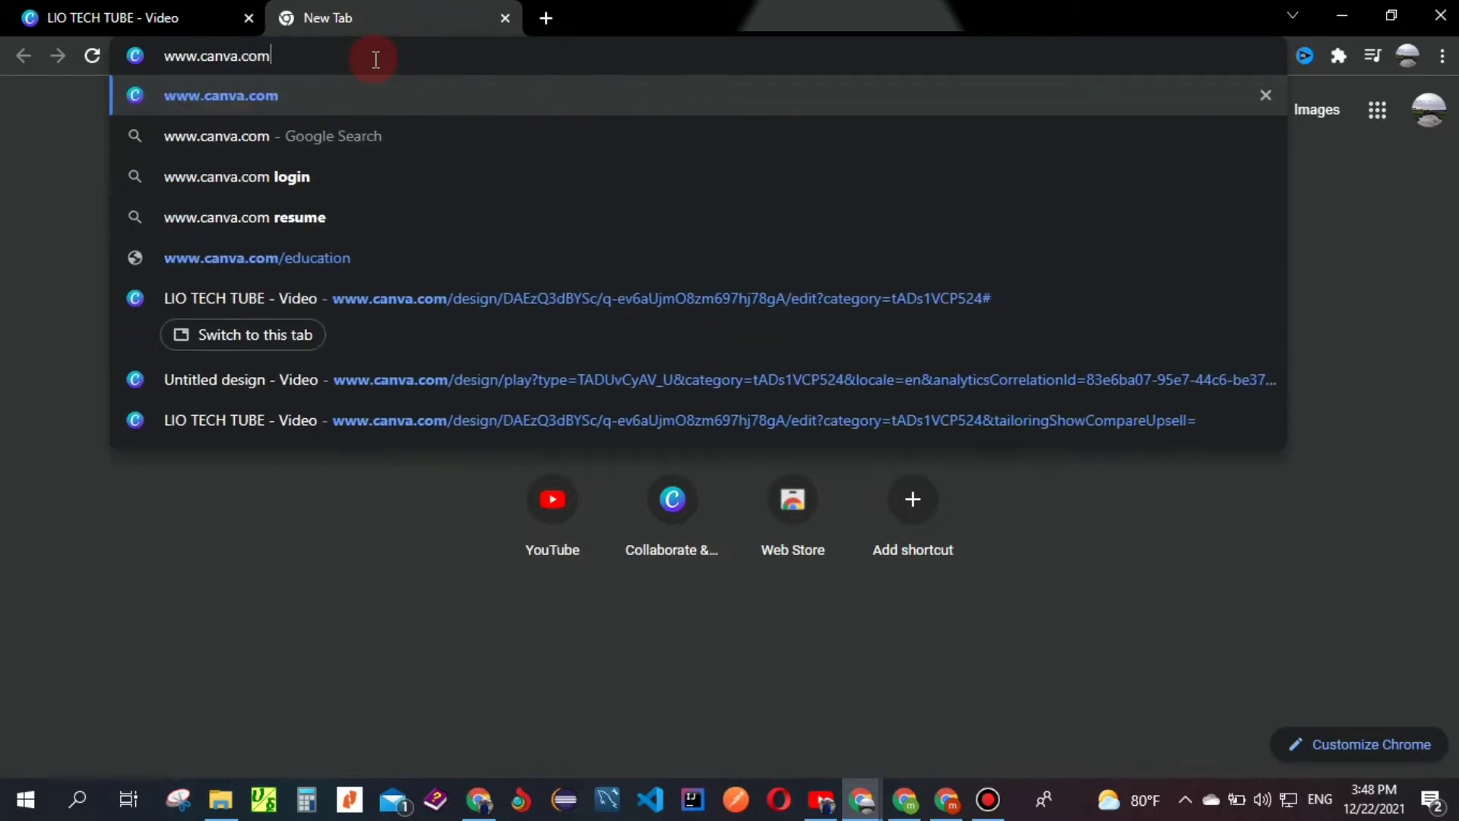
{"action": "key", "text": "Return"}
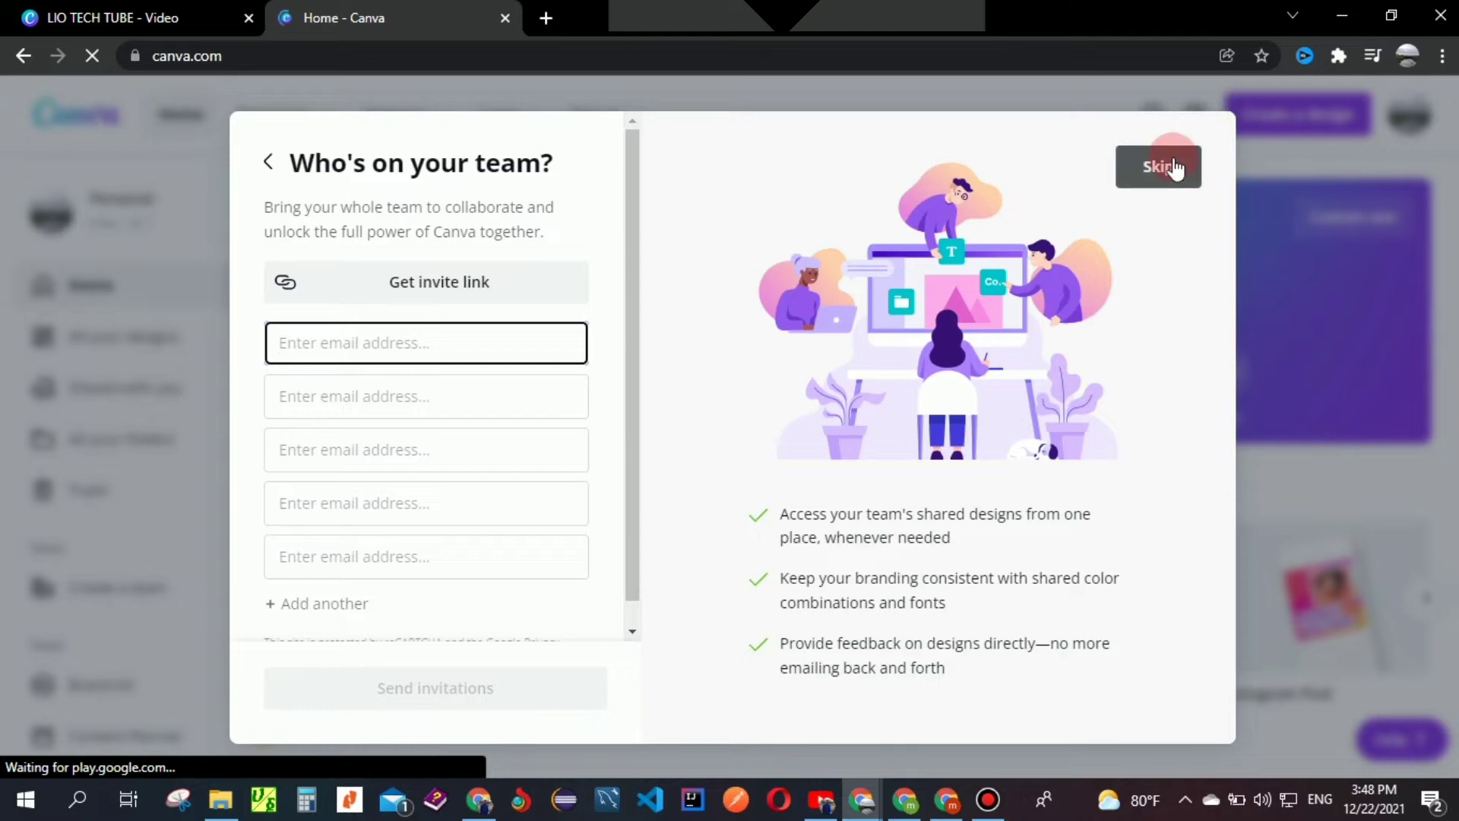
{"action": "left_click", "coordinate": [1173, 163]}
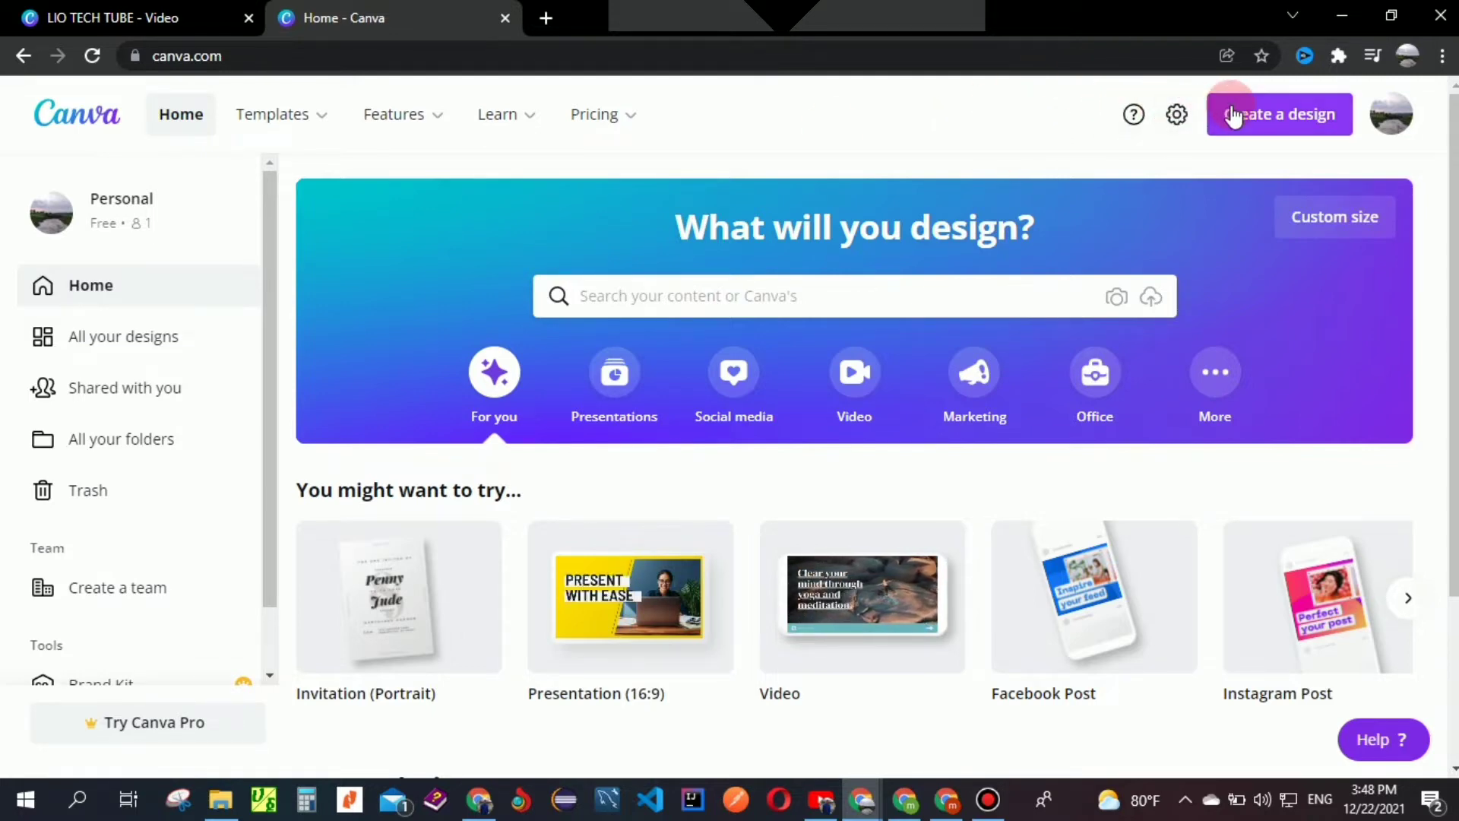
Step: Sign out of the account, log back in with the existing Google account, and dismiss the Canva Pro trial offer
{"action": "left_click", "coordinate": [1390, 114]}
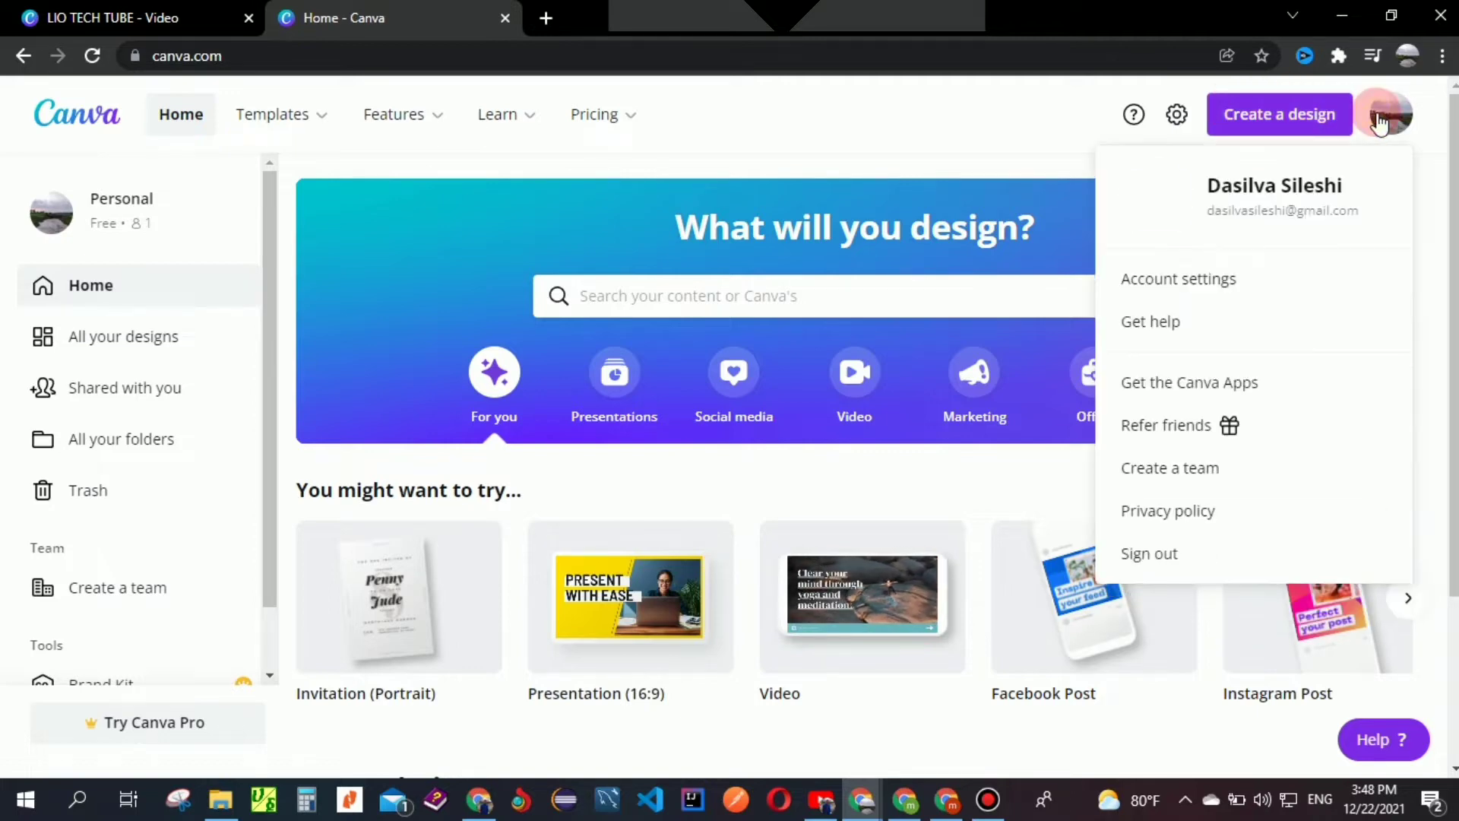
{"action": "left_click", "coordinate": [1155, 553]}
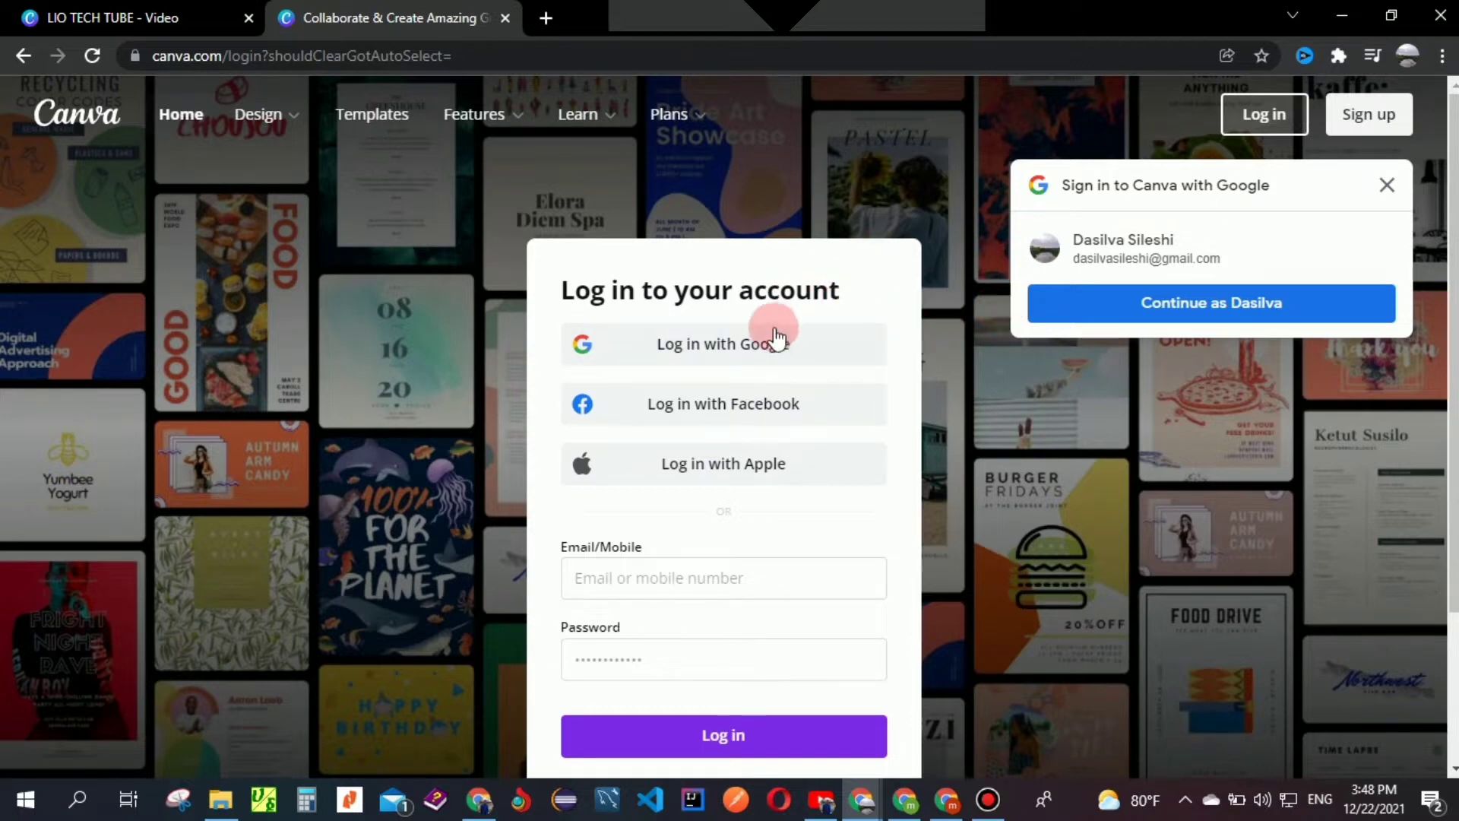
{"action": "left_click", "coordinate": [716, 342]}
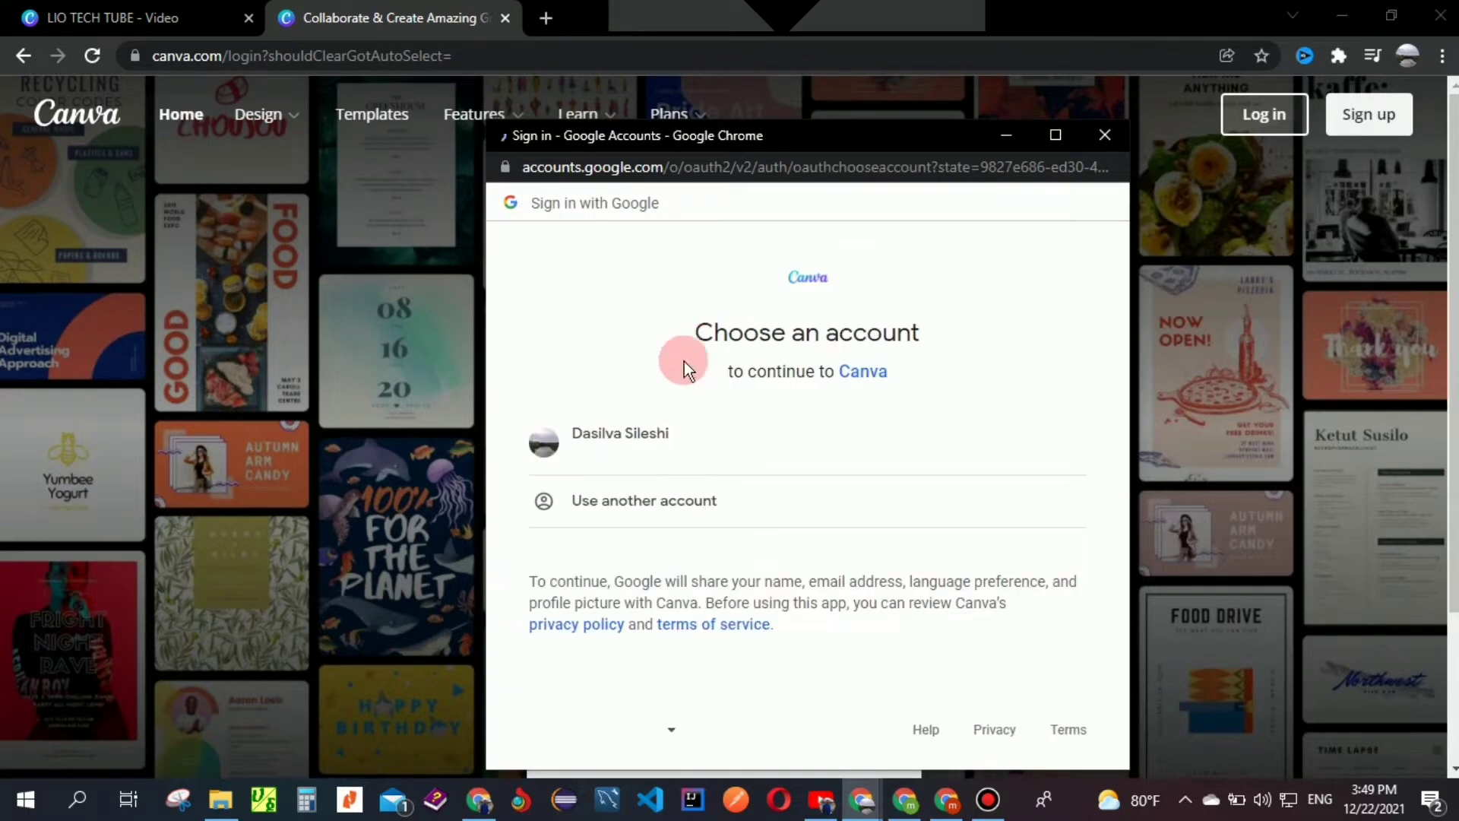
{"action": "left_click", "coordinate": [629, 429]}
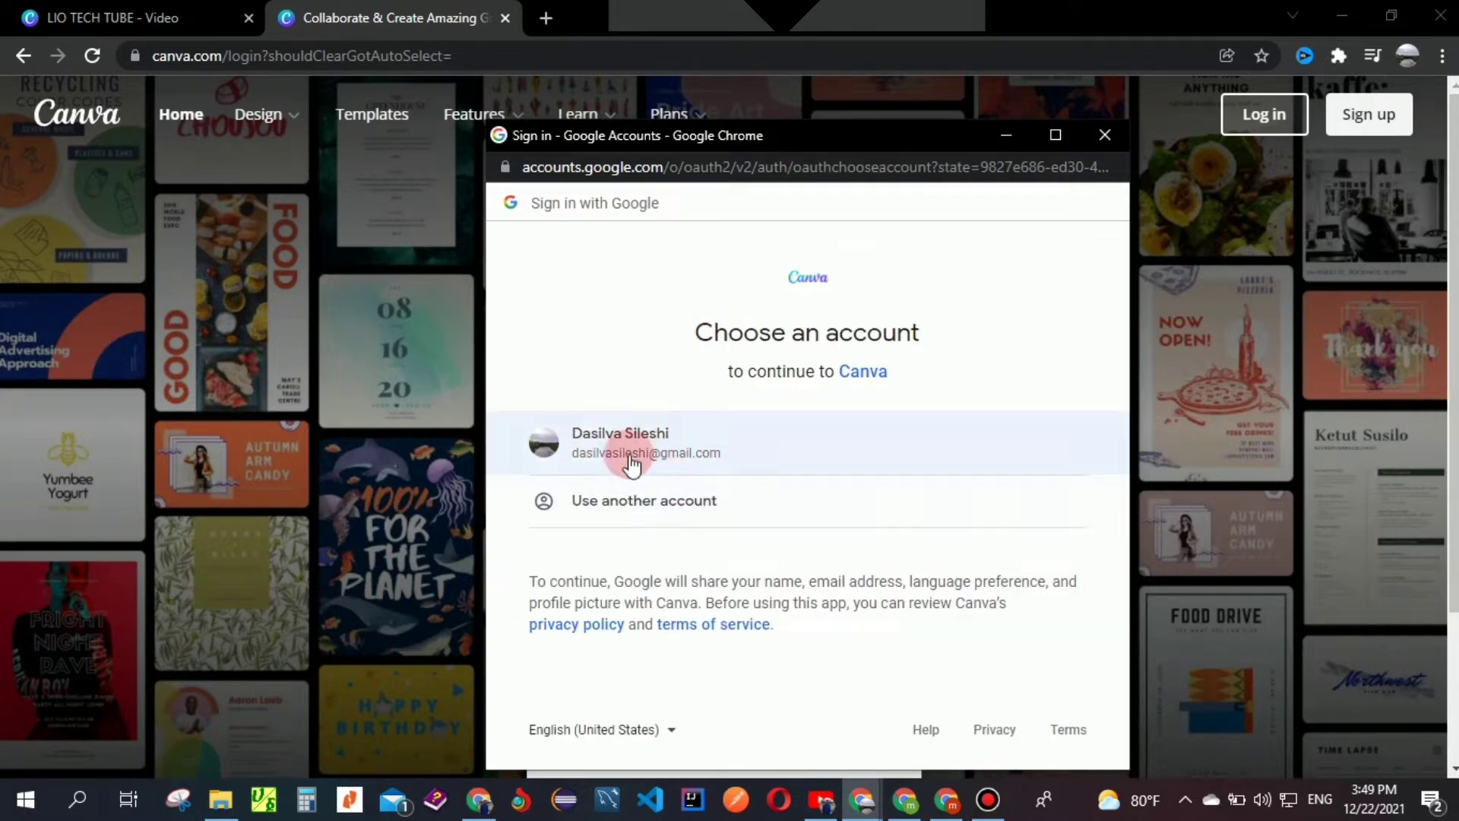
{"action": "left_click", "coordinate": [619, 448]}
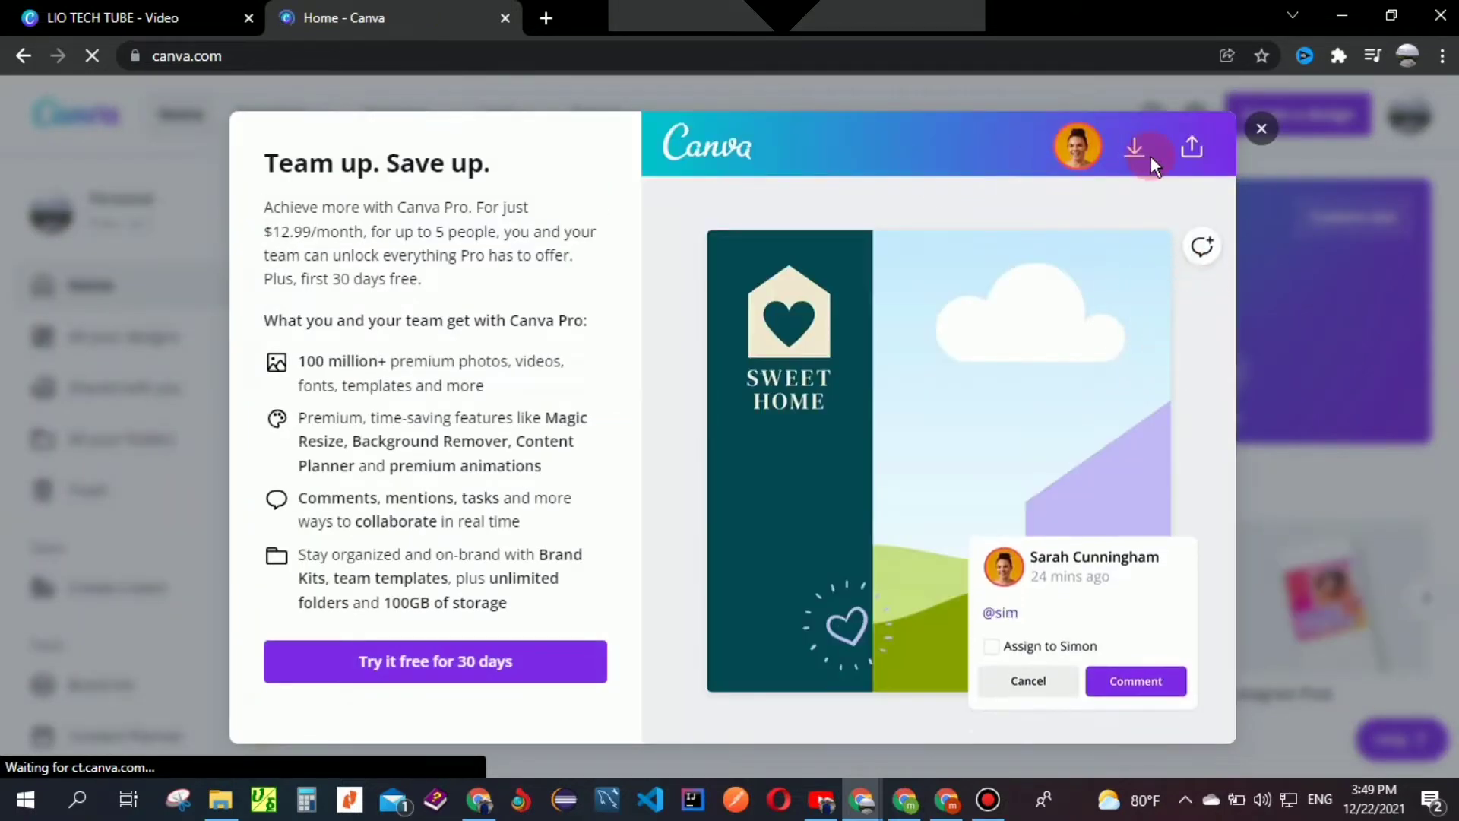
{"action": "left_click", "coordinate": [1262, 129]}
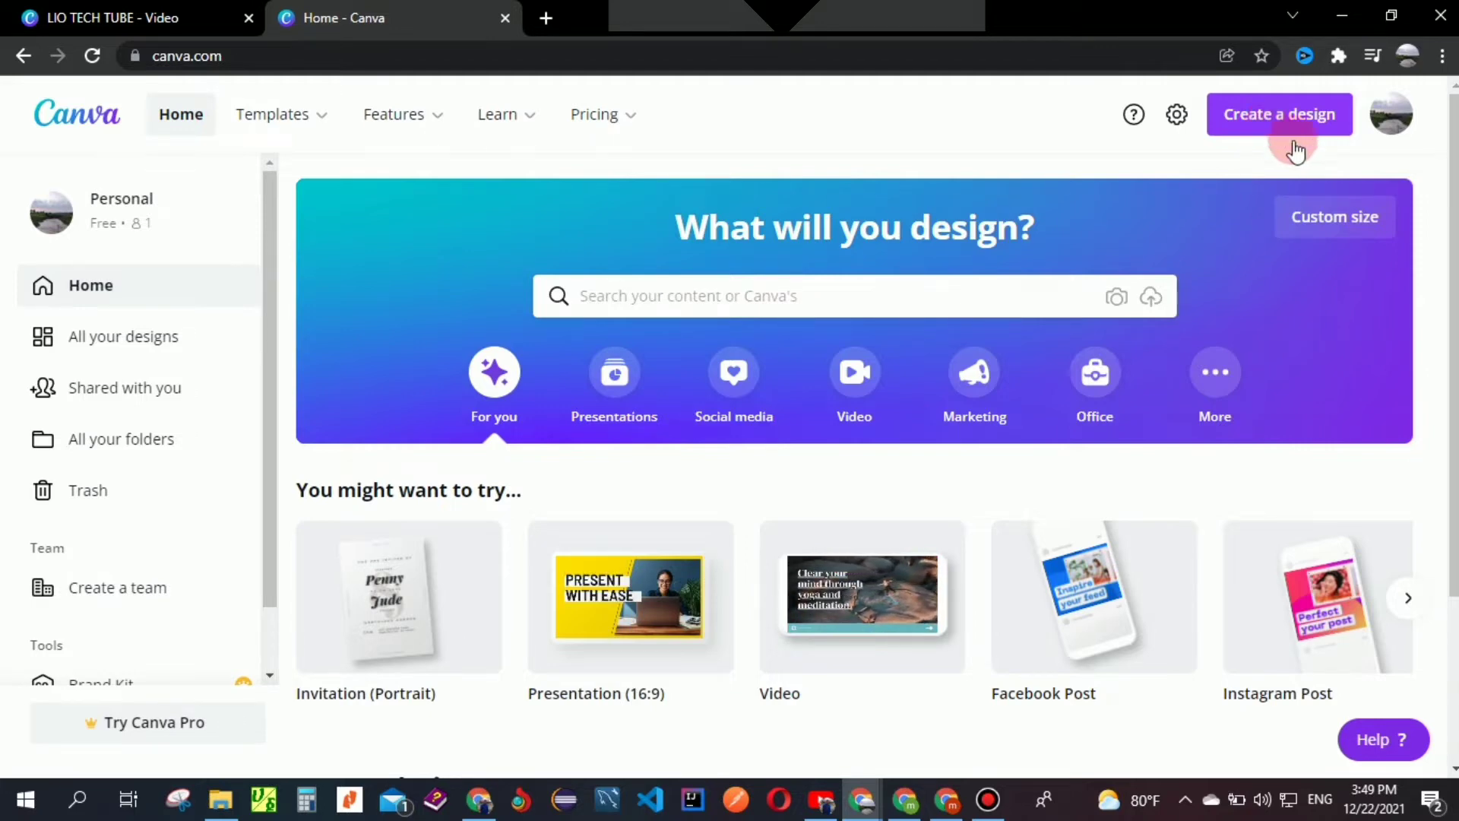
Step: Create a blank YouTube Intro design from the popular social media formats and dismiss the sticker tip
{"action": "scroll", "coordinate": [1421, 212], "scroll_direction": "down", "scroll_amount": 1}
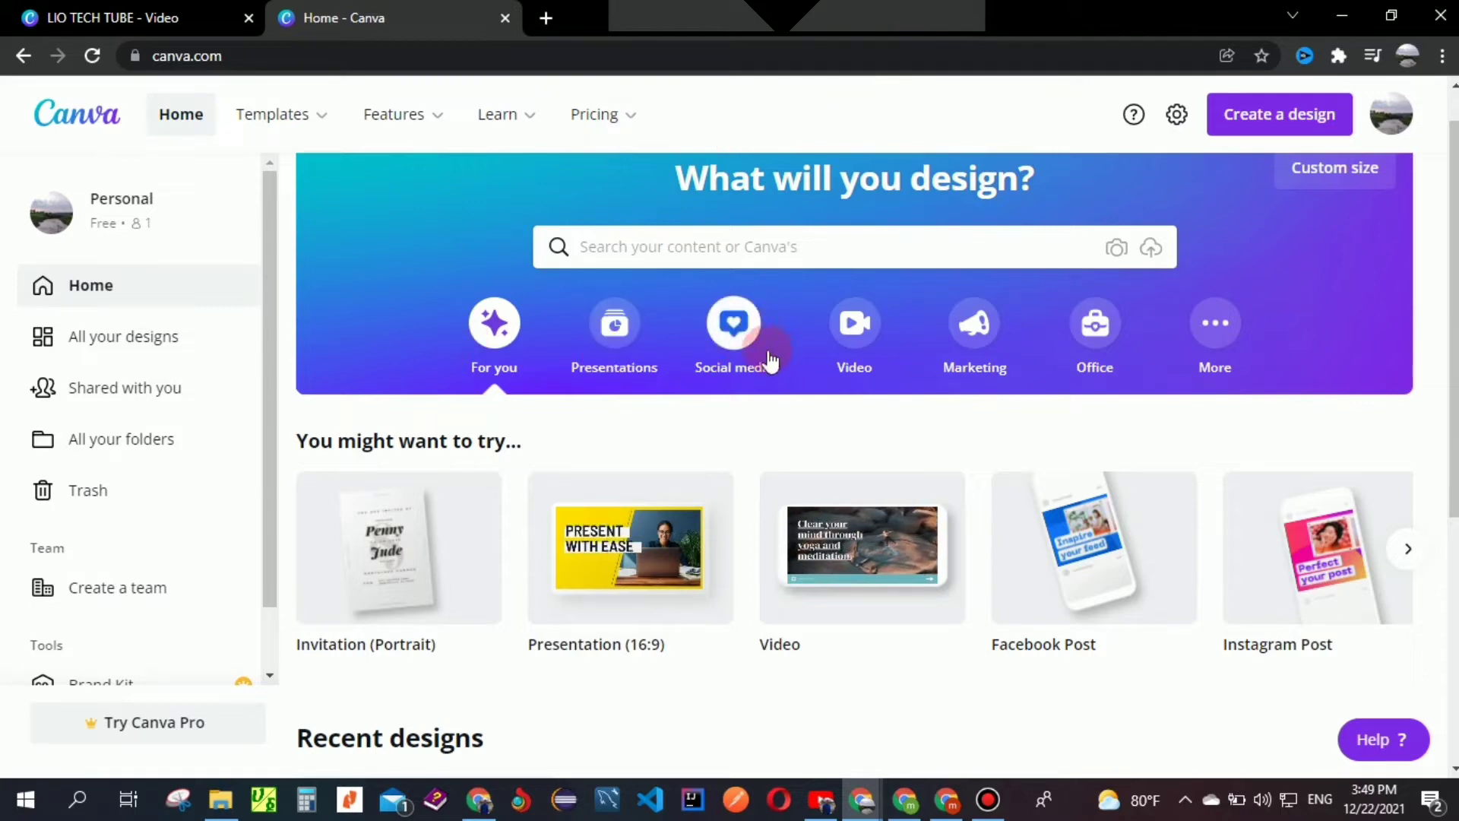
{"action": "left_click", "coordinate": [735, 326]}
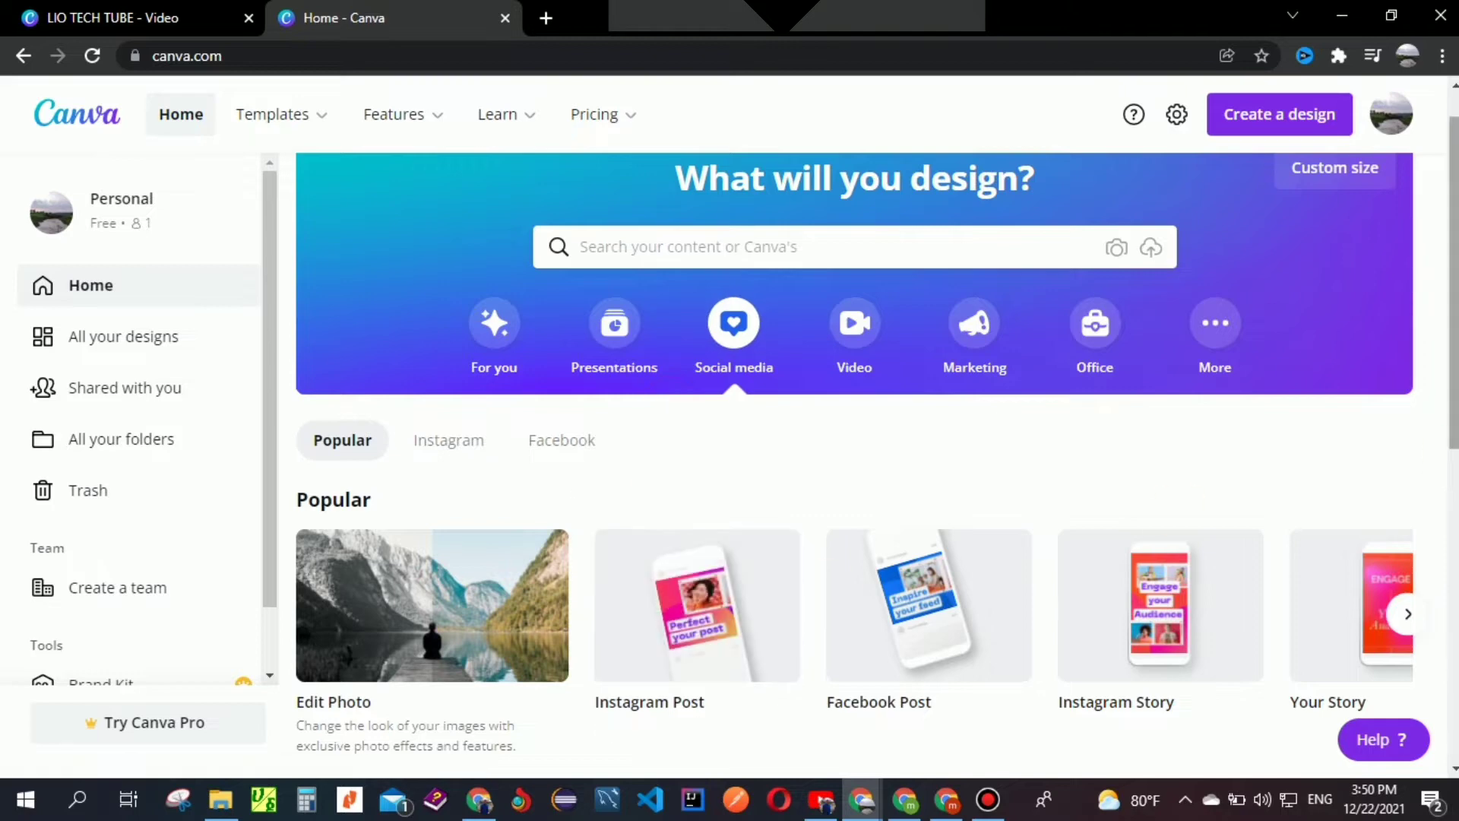
{"action": "scroll", "coordinate": [768, 543], "scroll_direction": "down", "scroll_amount": 2}
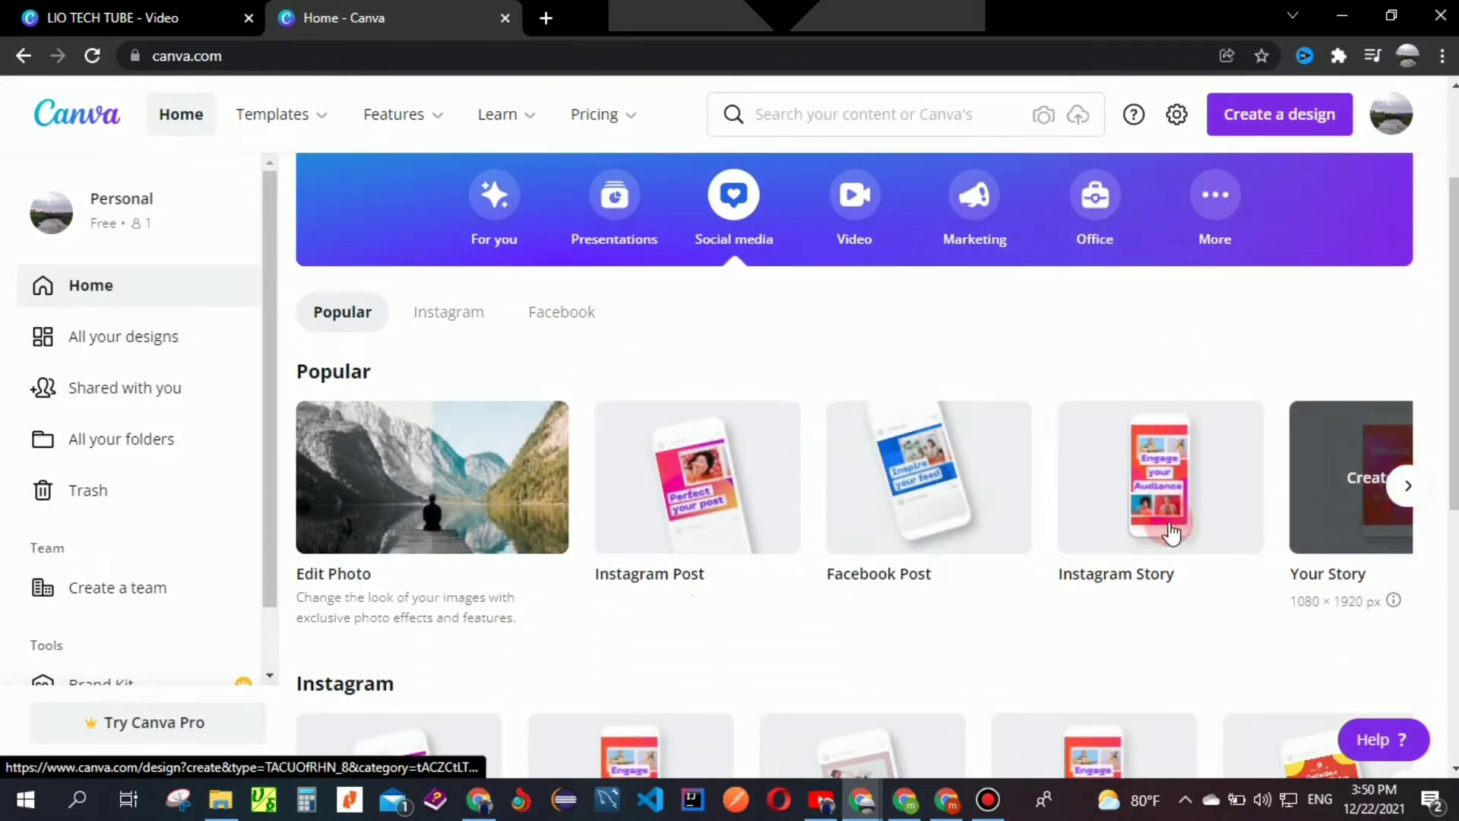
{"action": "left_click", "coordinate": [1408, 484]}
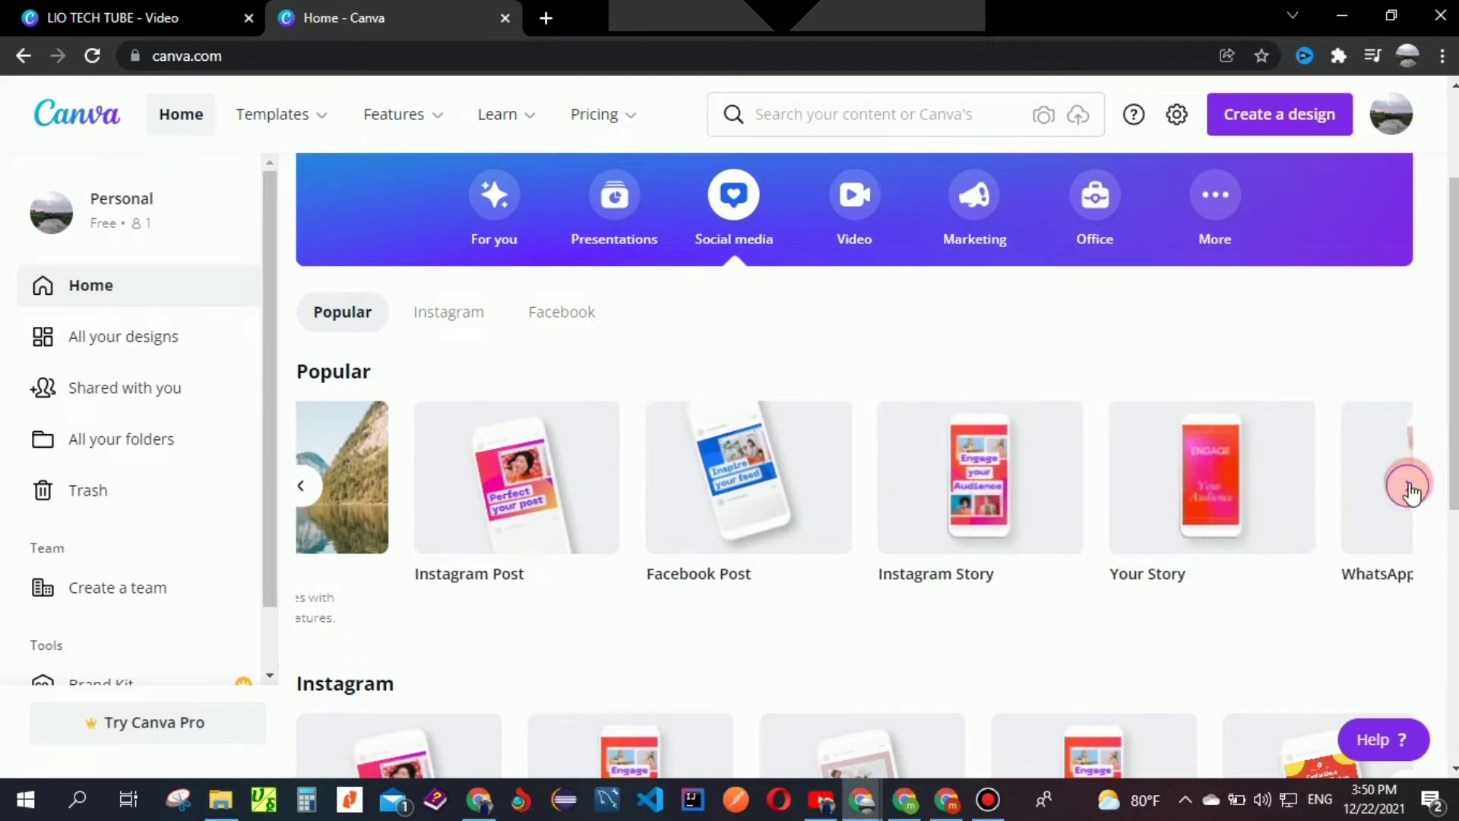
{"action": "left_click", "coordinate": [331, 528]}
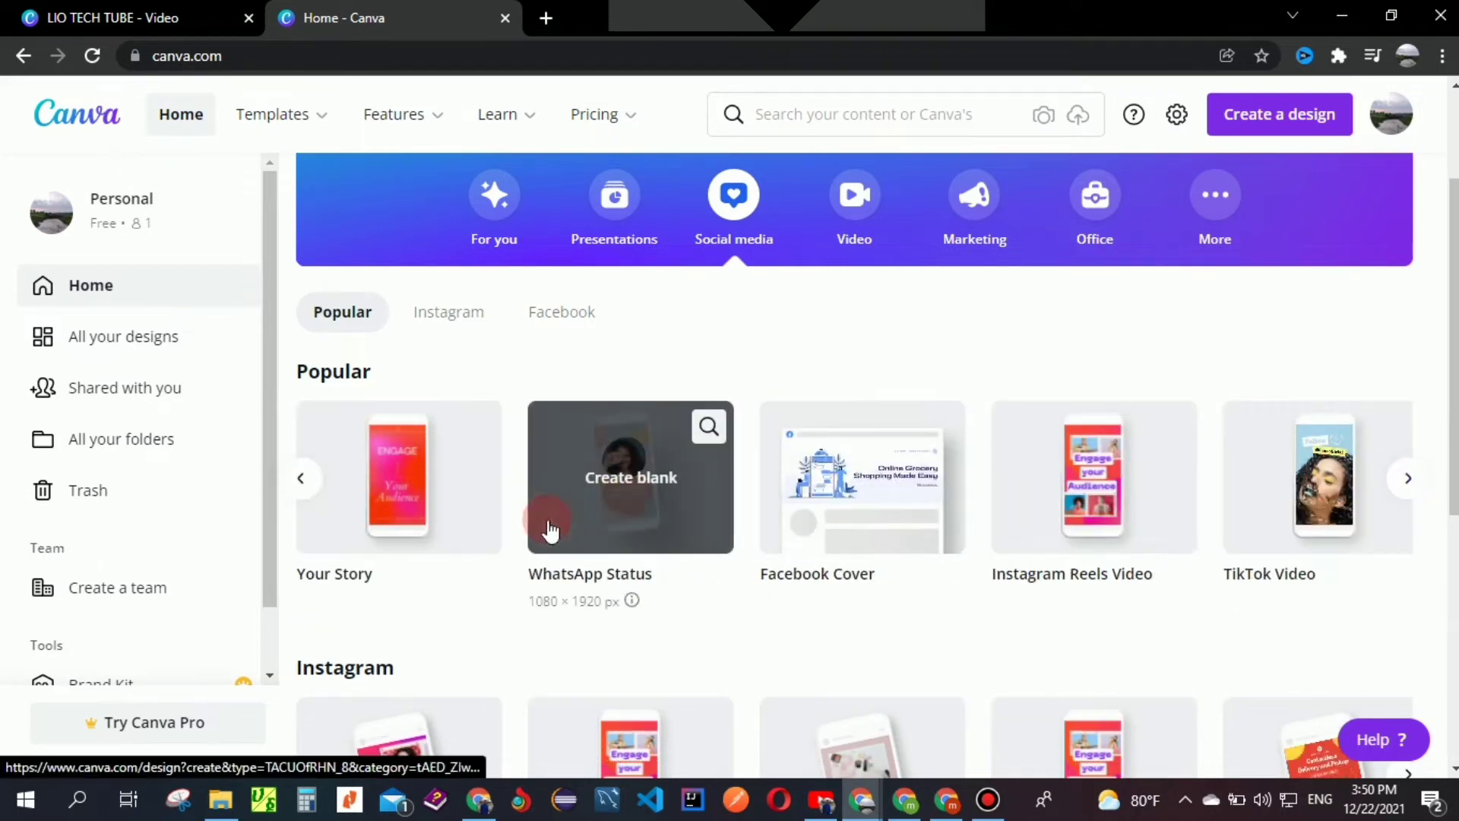
{"action": "left_click", "coordinate": [1409, 478]}
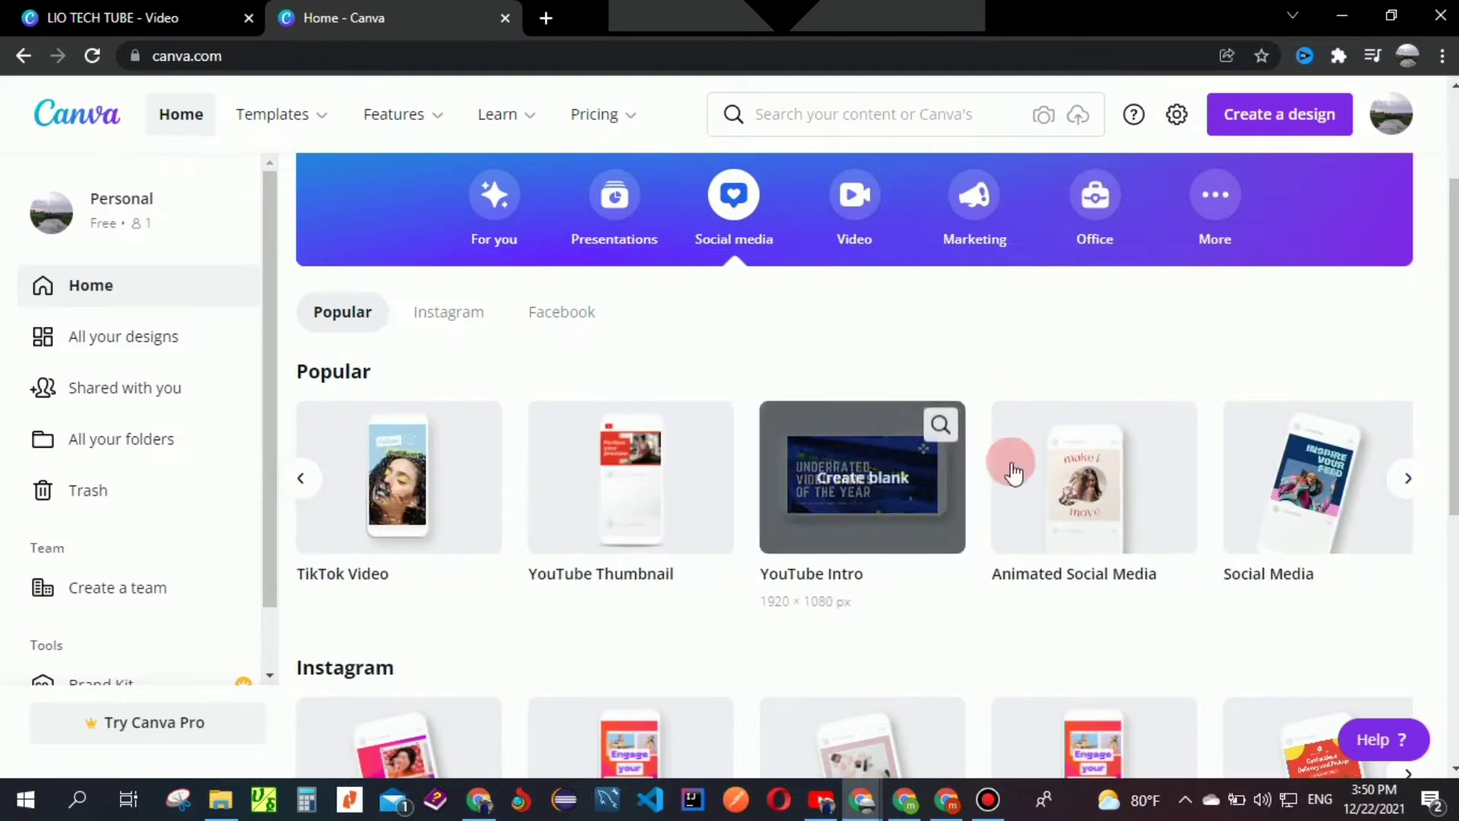
{"action": "left_click", "coordinate": [688, 560]}
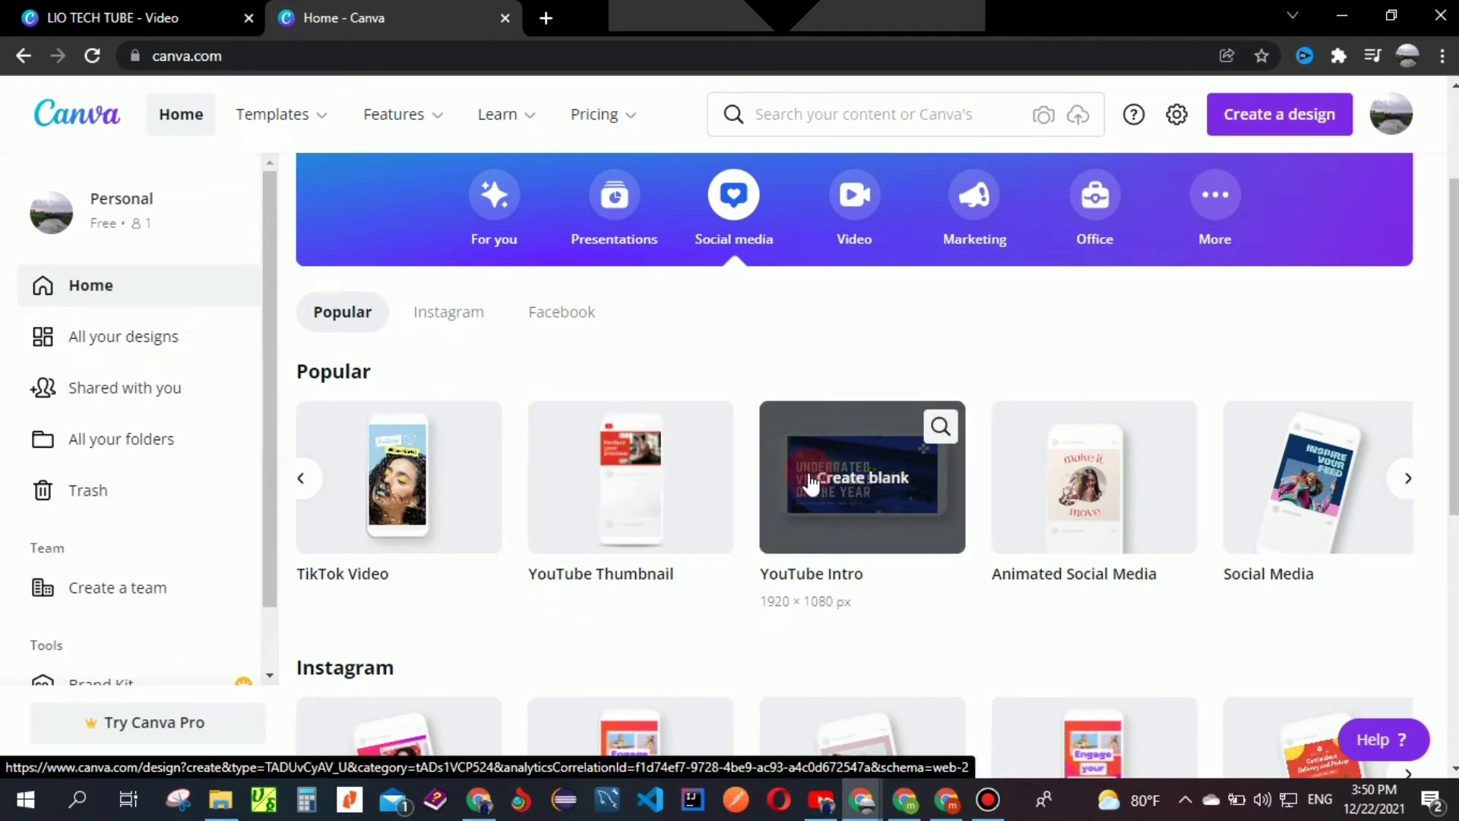
{"action": "left_click", "coordinate": [864, 492]}
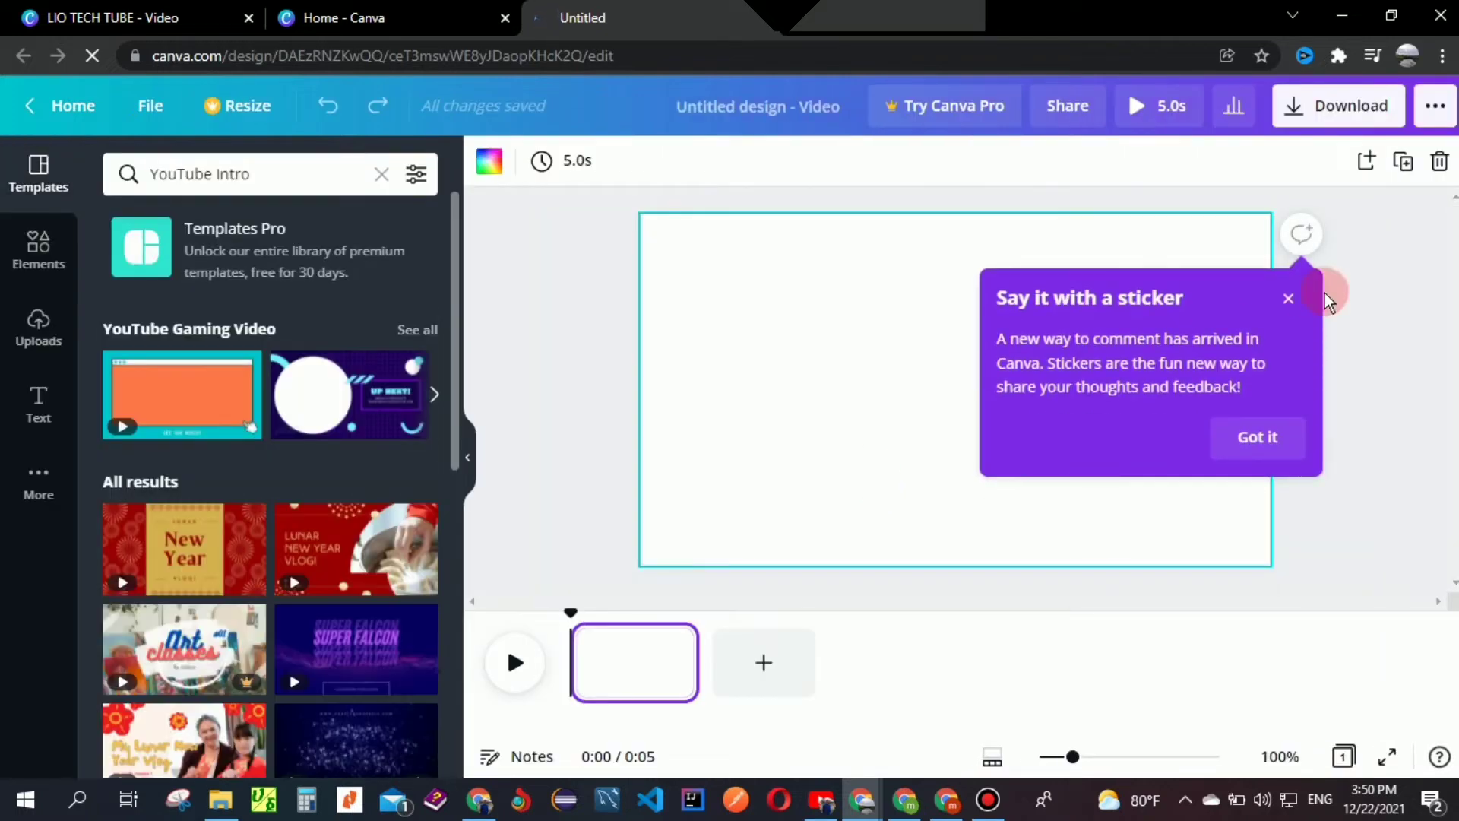
{"action": "left_click", "coordinate": [1256, 447]}
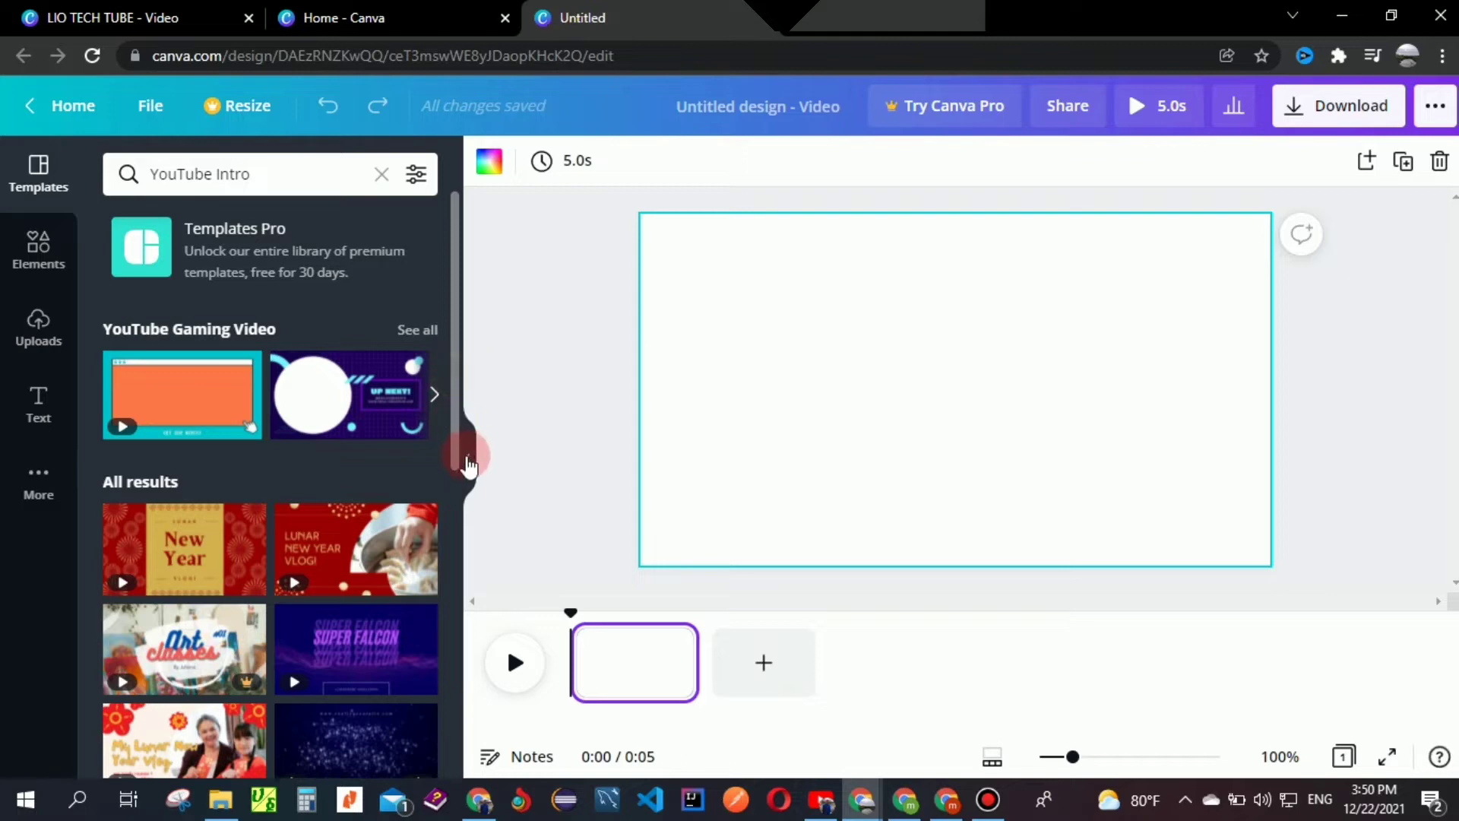
Step: Apply the purple "UP NEXT!" YouTube Gaming Video template to the blank page and preview its animation
{"action": "left_click", "coordinate": [517, 662]}
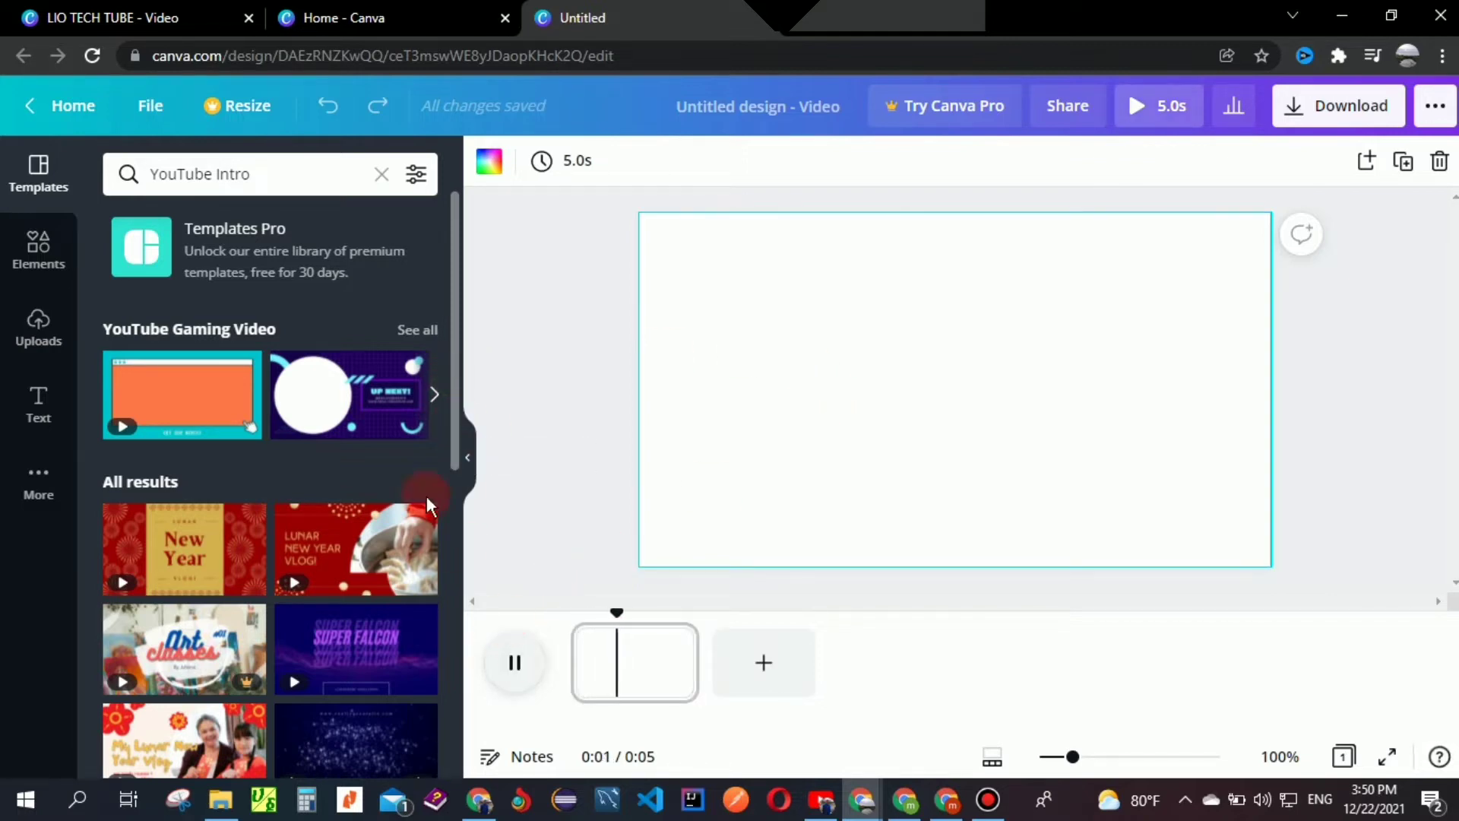
{"action": "mouse_move", "coordinate": [453, 432]}
{"action": "left_mouse_down"}
{"action": "mouse_move", "coordinate": [466, 547]}
{"action": "mouse_move", "coordinate": [472, 410]}
{"action": "left_mouse_up"}
{"action": "left_click", "coordinate": [368, 408]}
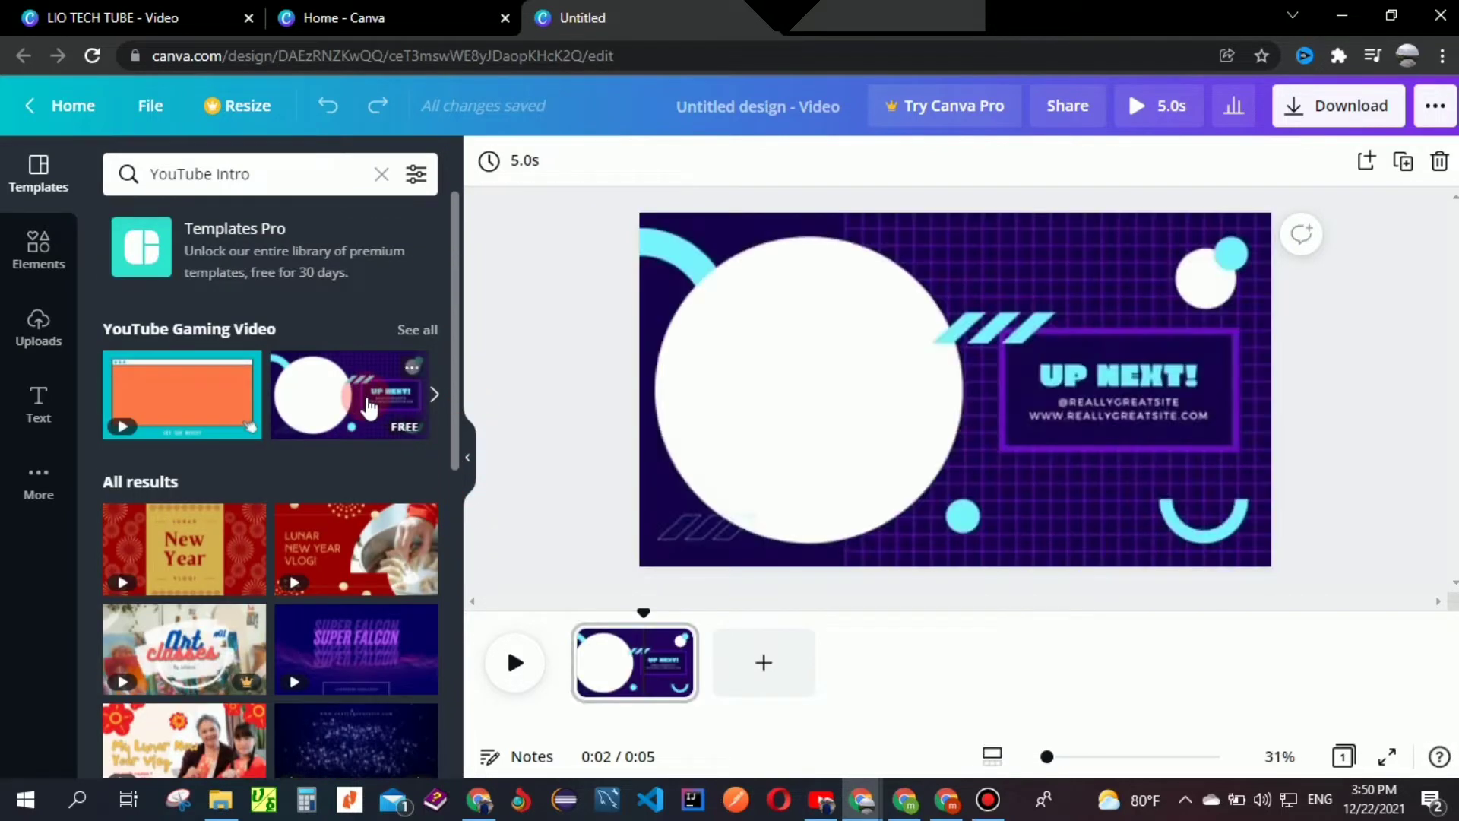
{"action": "left_click", "coordinate": [517, 662]}
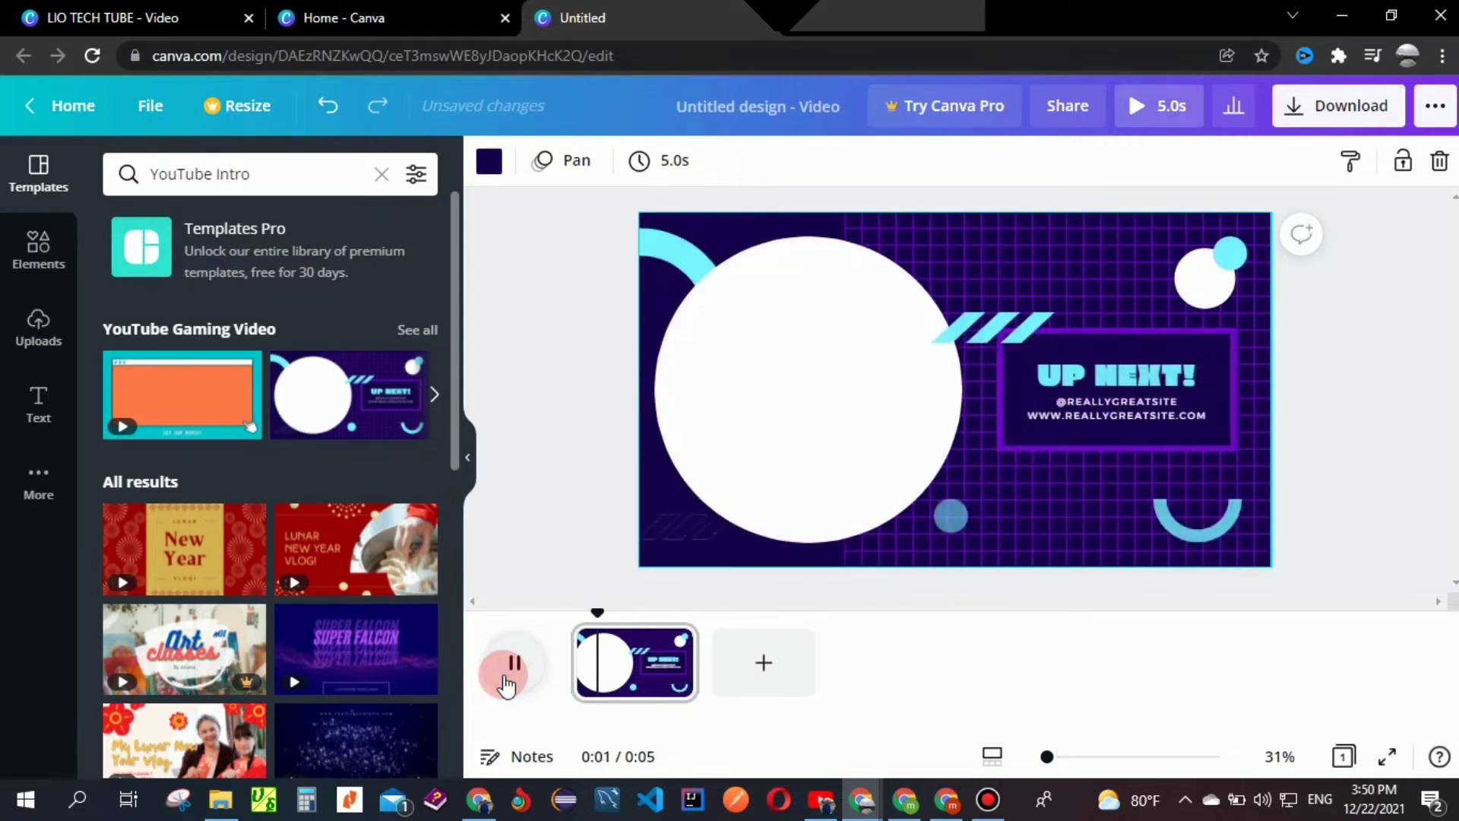
{"action": "left_click", "coordinate": [1124, 397]}
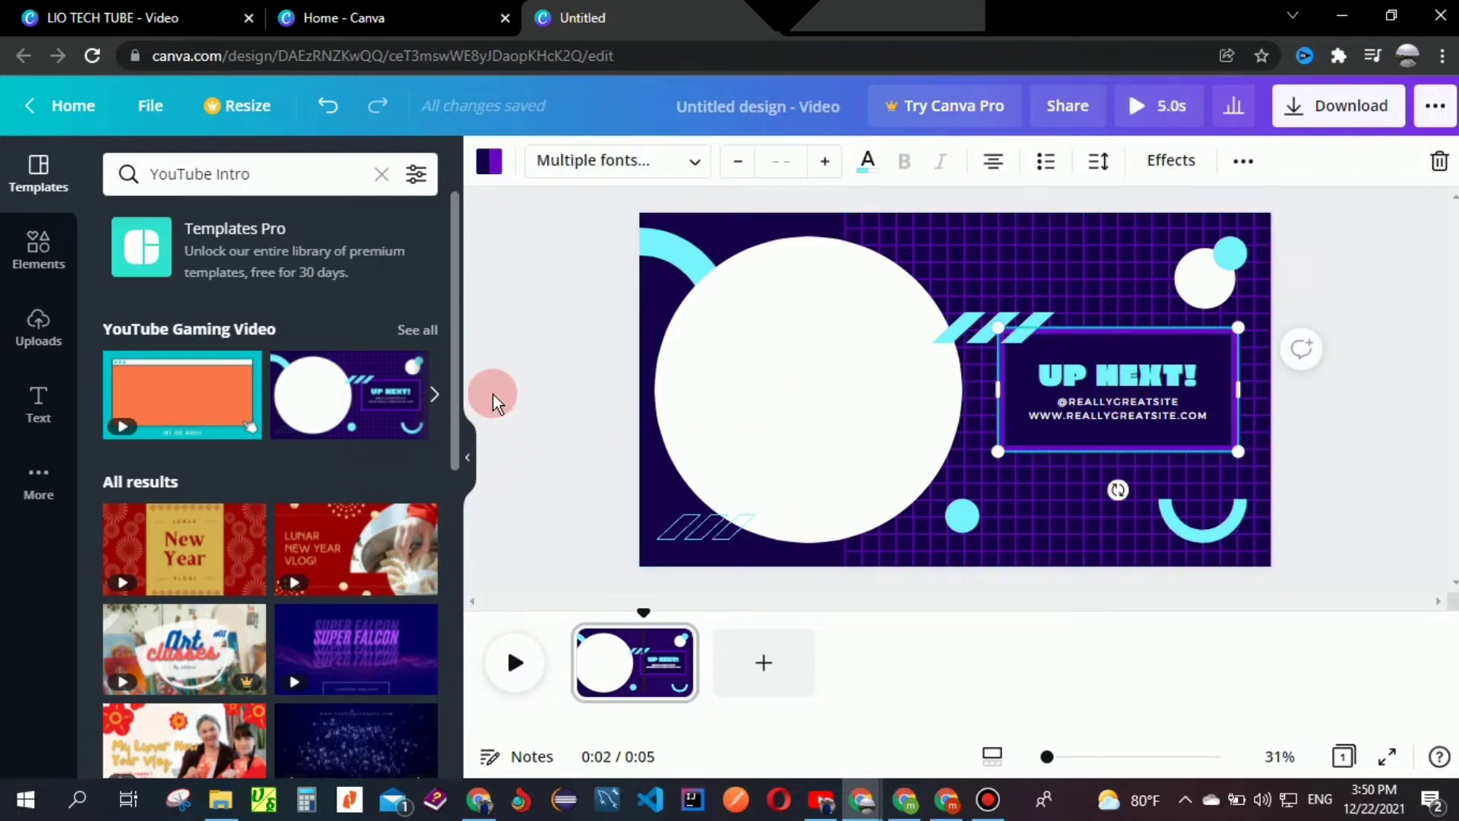
Step: Search the templates for "tech YouTube Intro"
{"action": "left_click", "coordinate": [278, 180]}
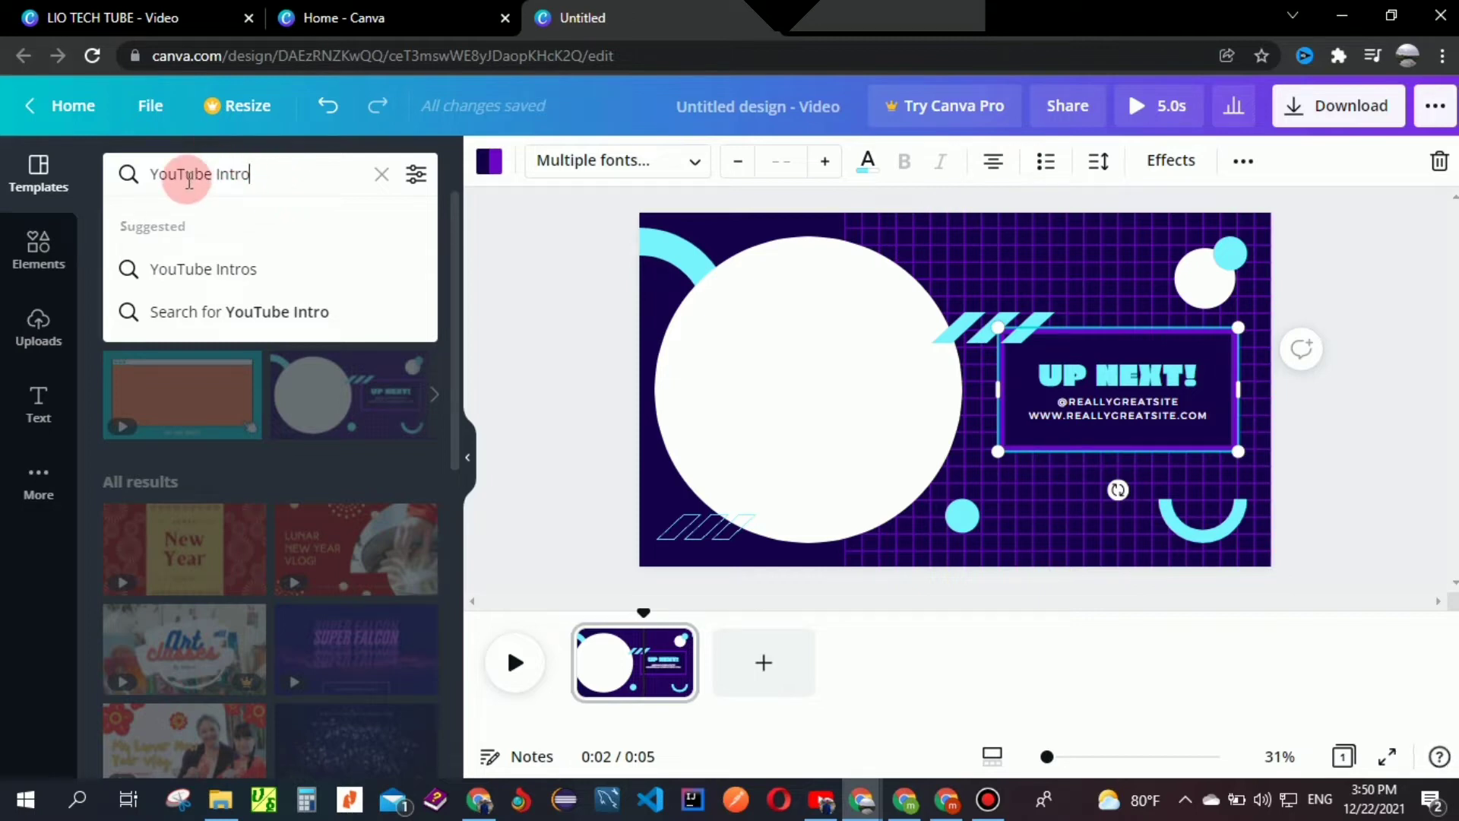
{"action": "left_click", "coordinate": [538, 310]}
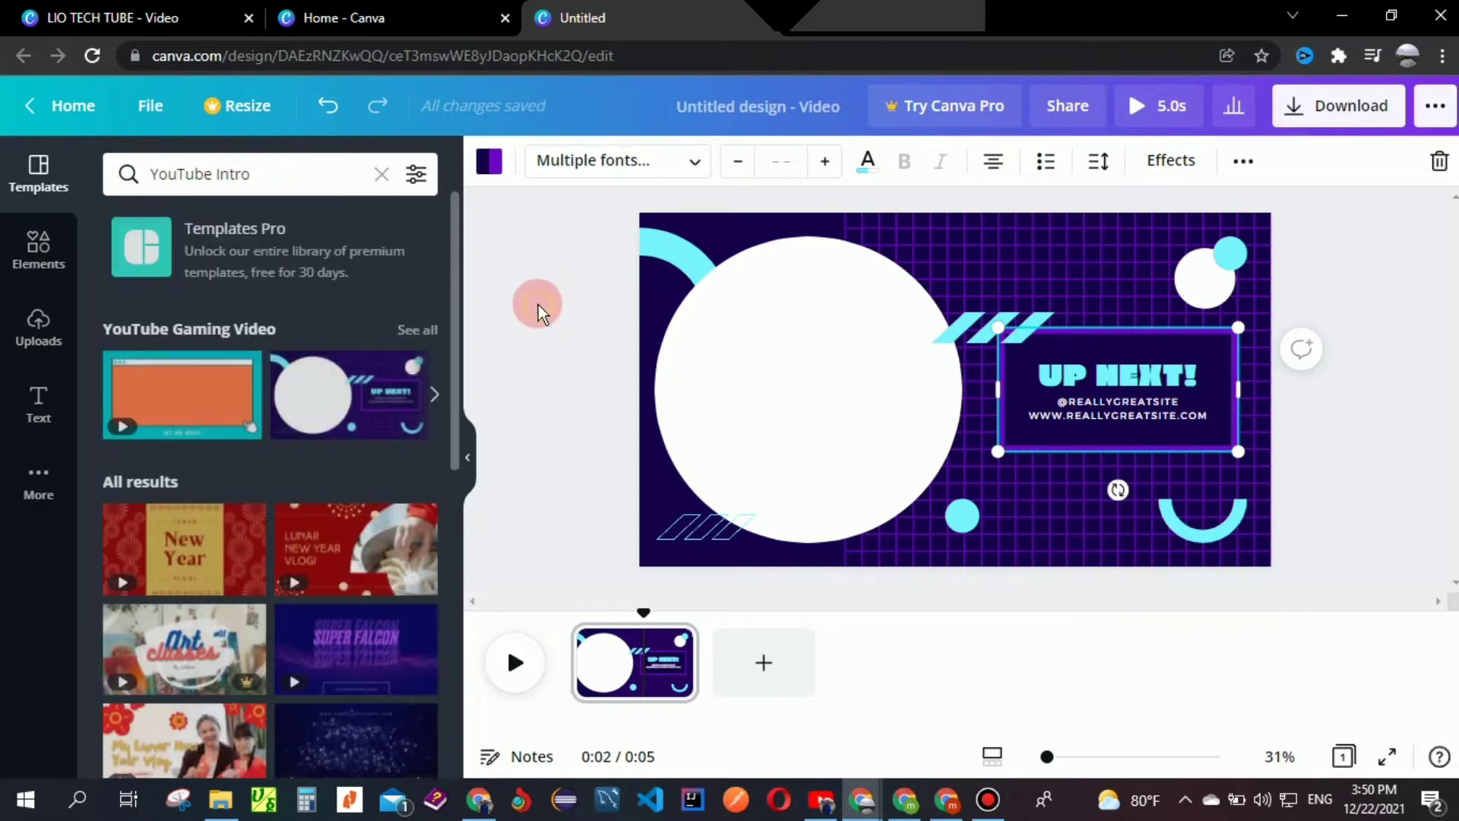
{"action": "mouse_move", "coordinate": [456, 302]}
{"action": "left_mouse_down"}
{"action": "mouse_move", "coordinate": [460, 445]}
{"action": "mouse_move", "coordinate": [456, 276]}
{"action": "left_mouse_up"}
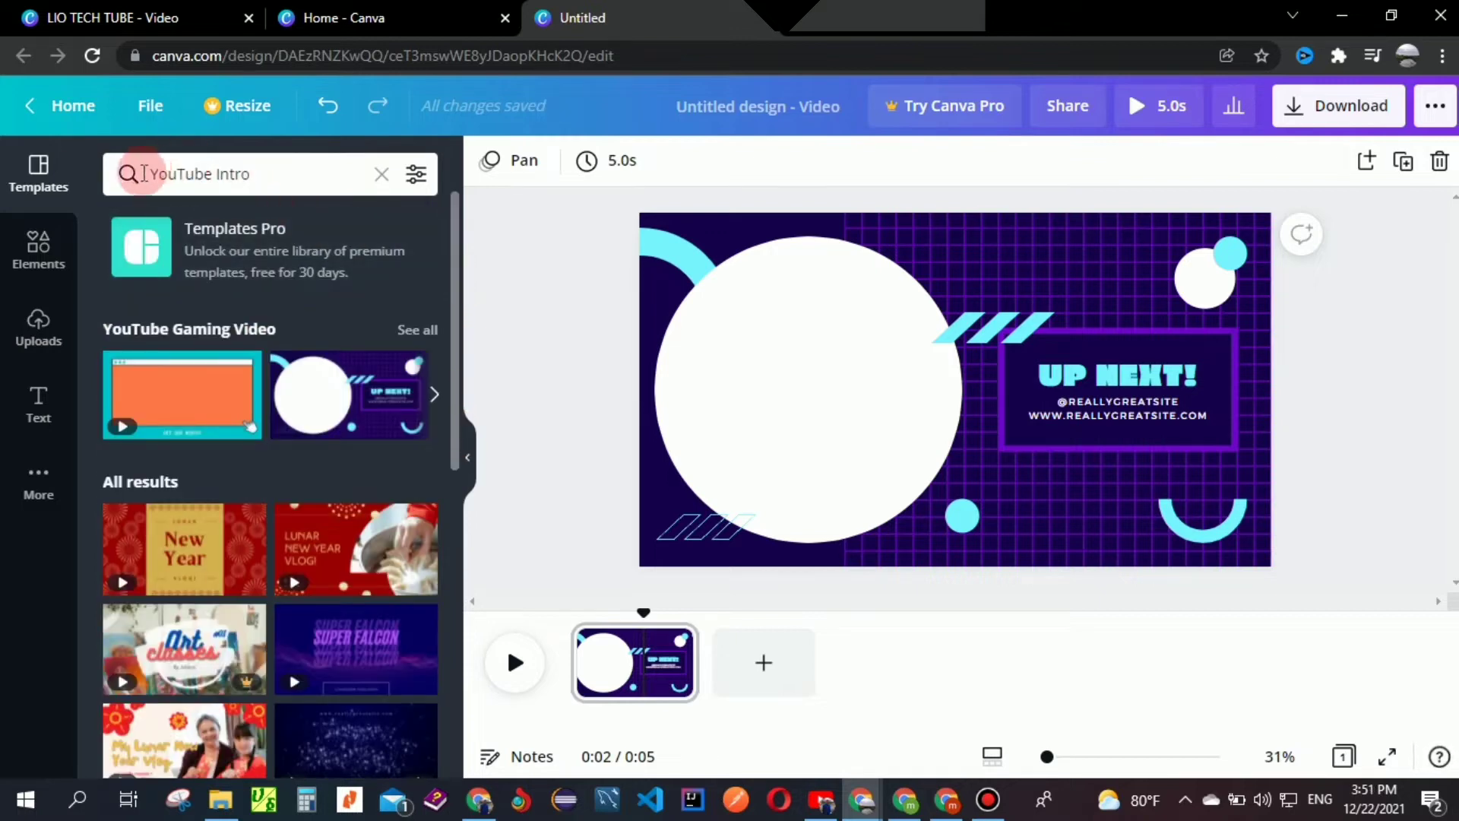
{"action": "left_click", "coordinate": [152, 174]}
{"action": "type", "text": "tech"}
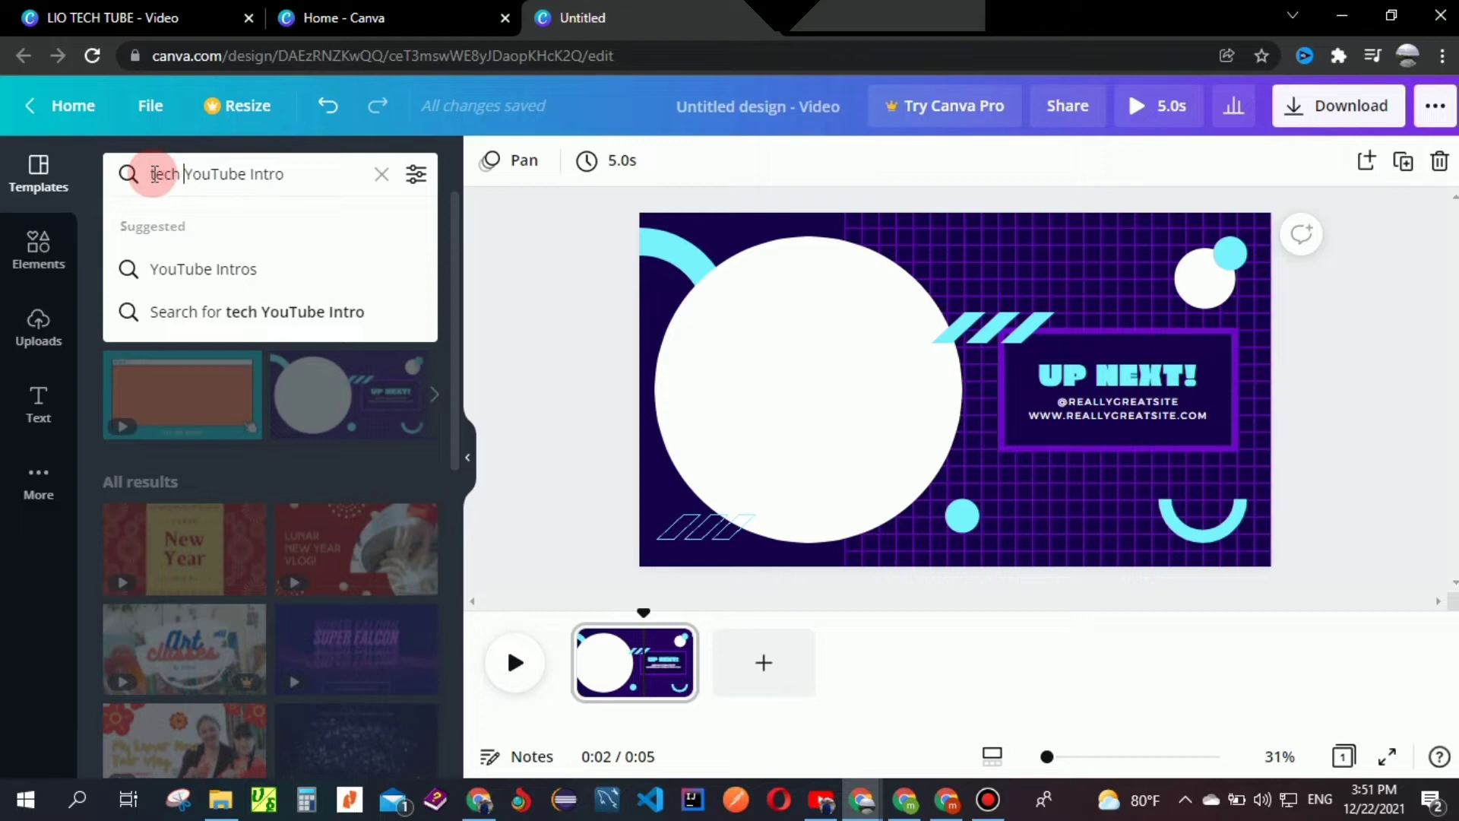
{"action": "key", "text": "Return"}
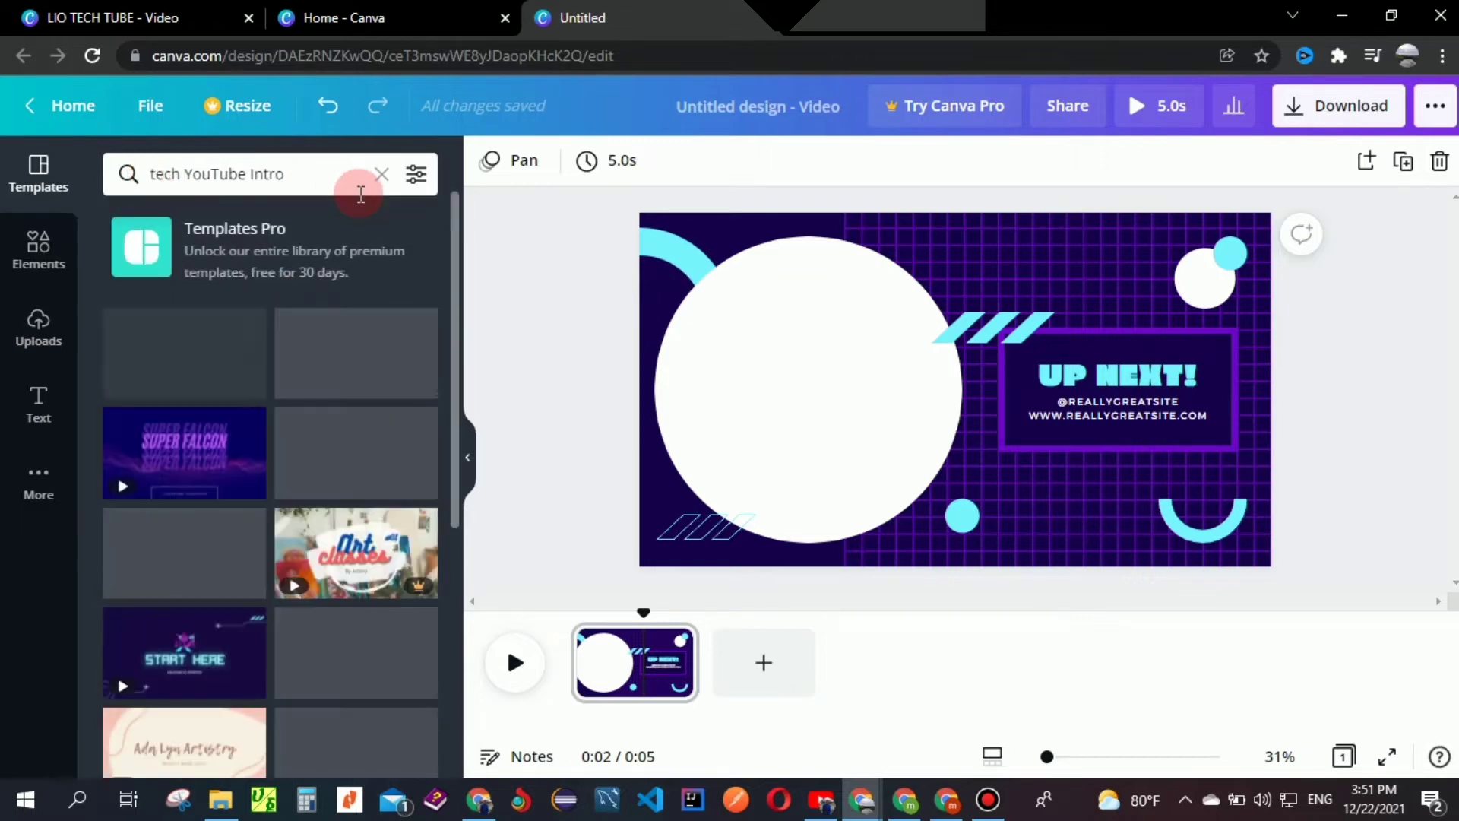
Step: Apply the blue circular tech template with the WYN diamond logo to the page and play it through
{"action": "left_click_drag", "start_coordinate": [458, 352], "coordinate": [441, 461]}
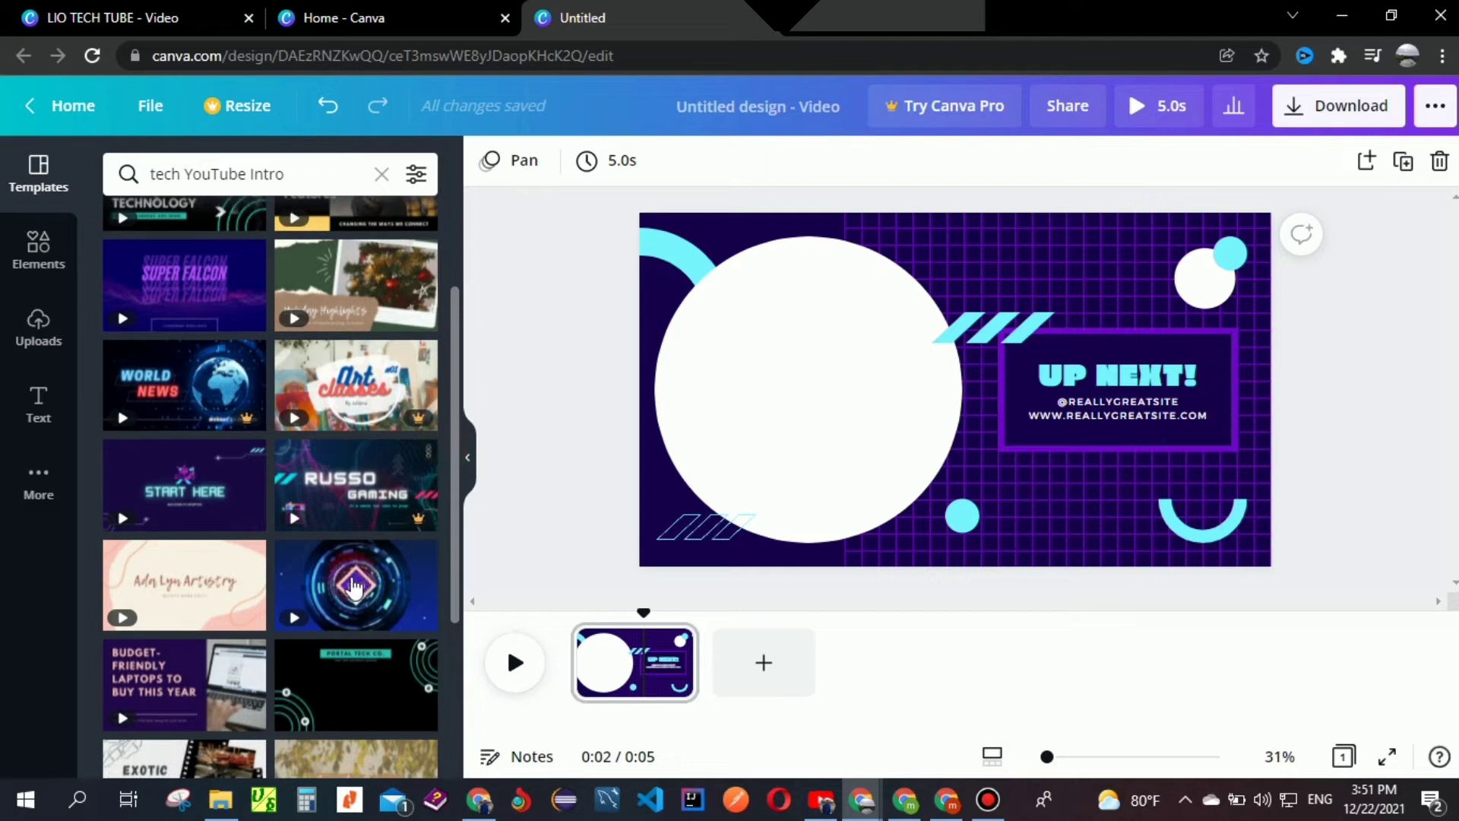
{"action": "left_click", "coordinate": [354, 587]}
{"action": "left_click", "coordinate": [515, 662]}
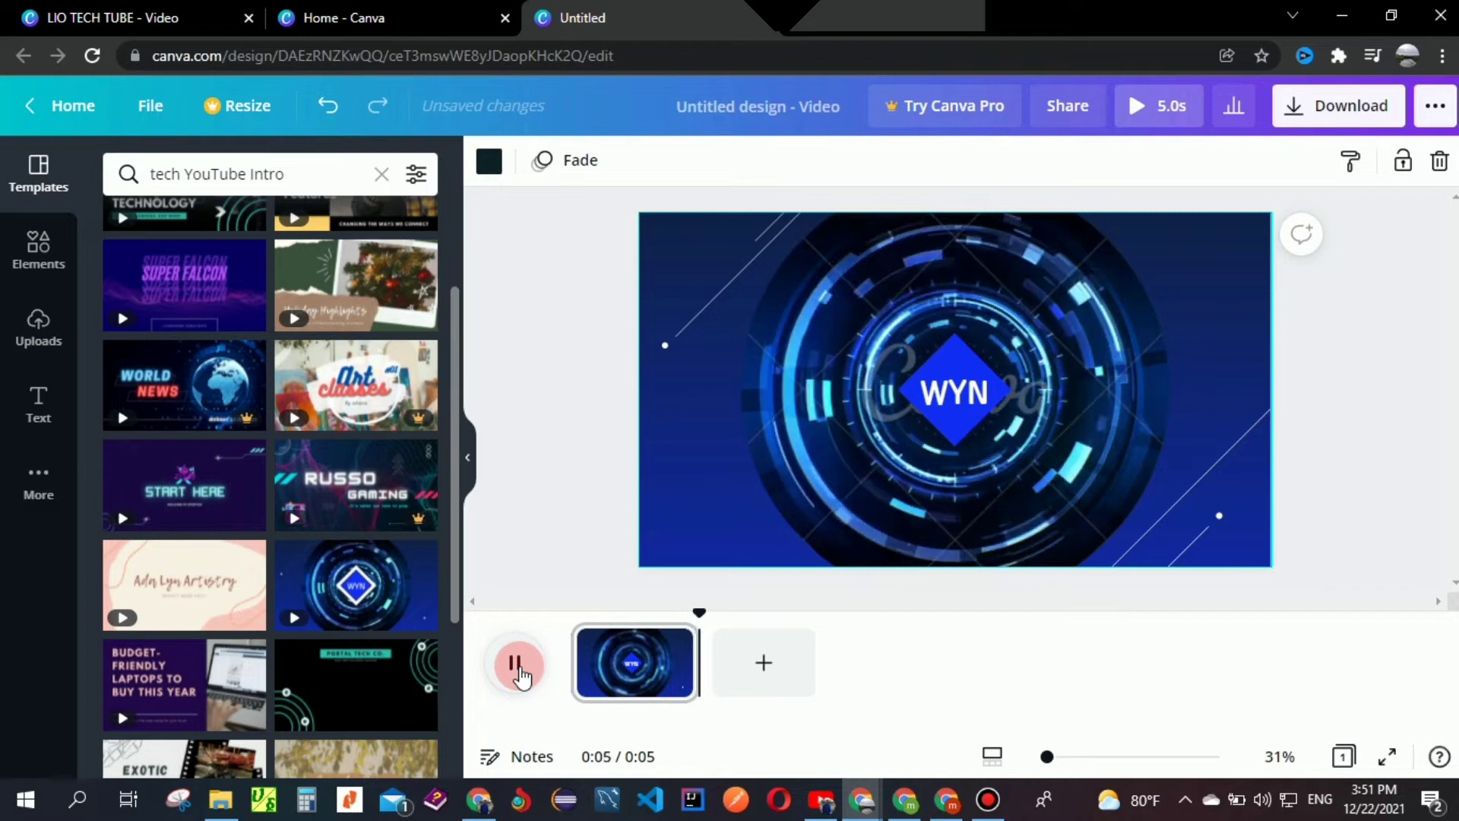
{"action": "left_click", "coordinate": [517, 664]}
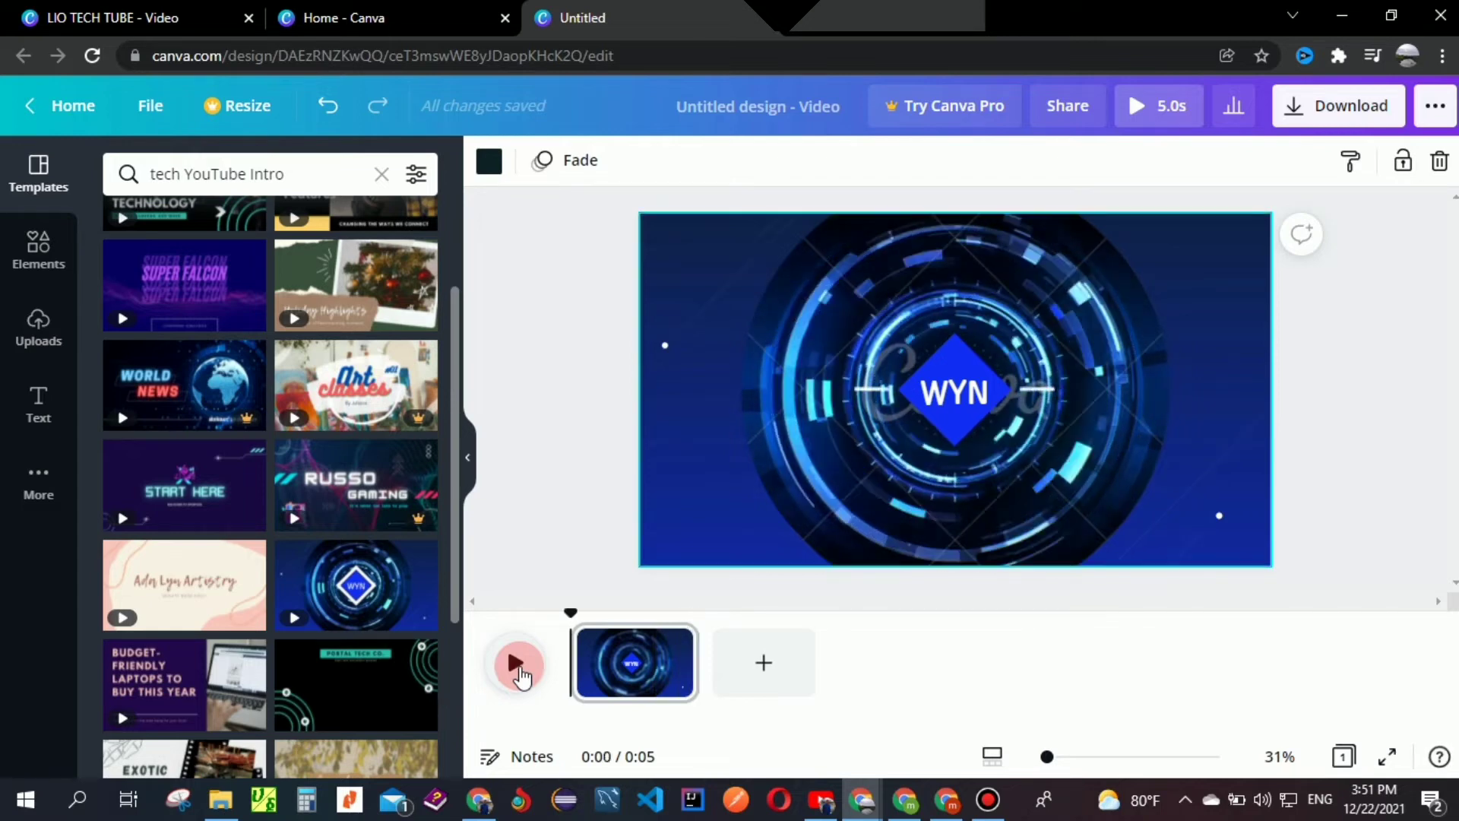
{"action": "left_click", "coordinate": [519, 671]}
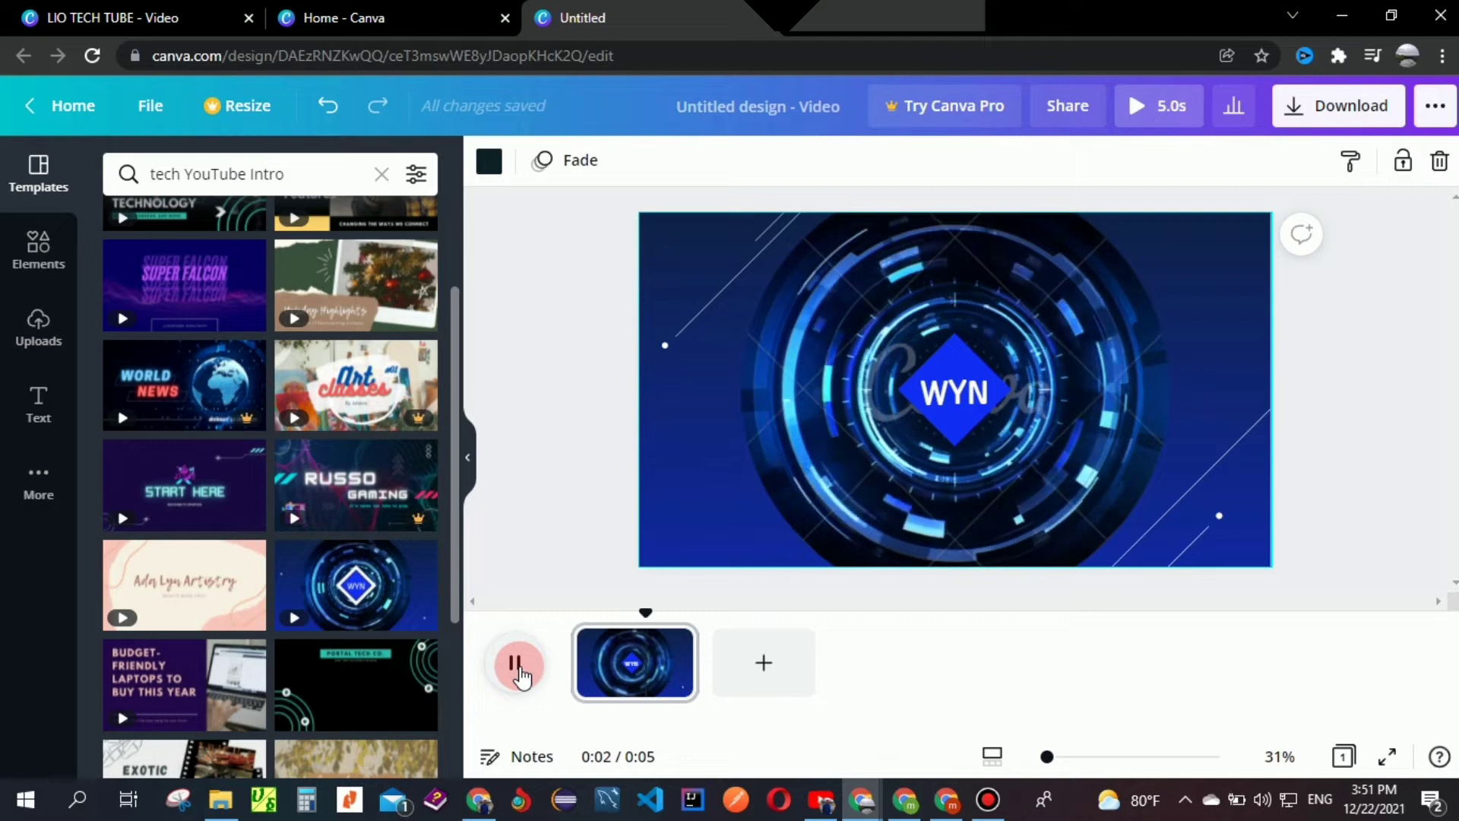
Step: Replace the WYN text in the central diamond logo with "LIO TECH TUBE"
{"action": "left_click", "coordinate": [1104, 289]}
{"action": "left_click", "coordinate": [1106, 294]}
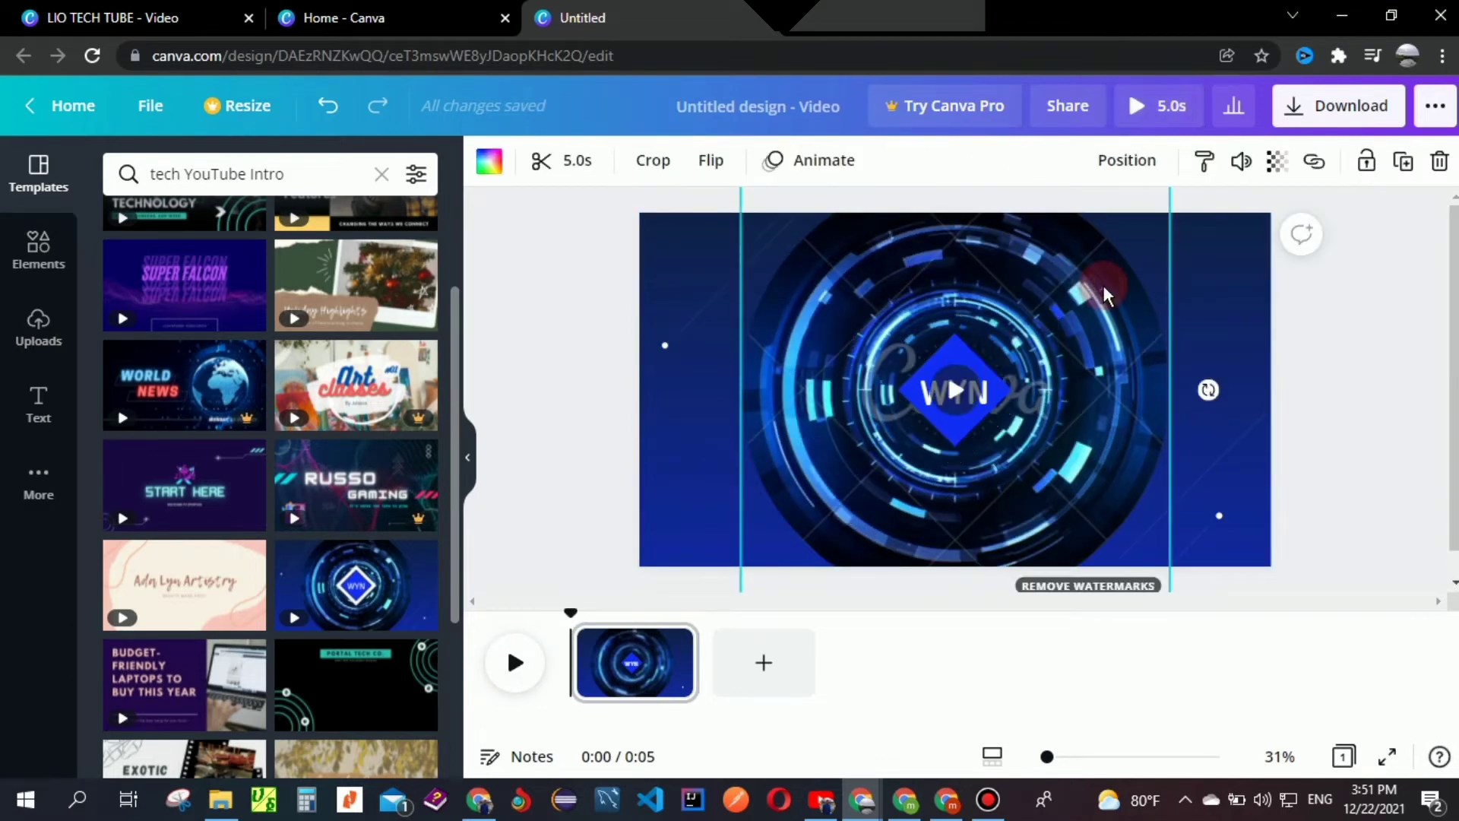
{"action": "left_click", "coordinate": [1009, 375]}
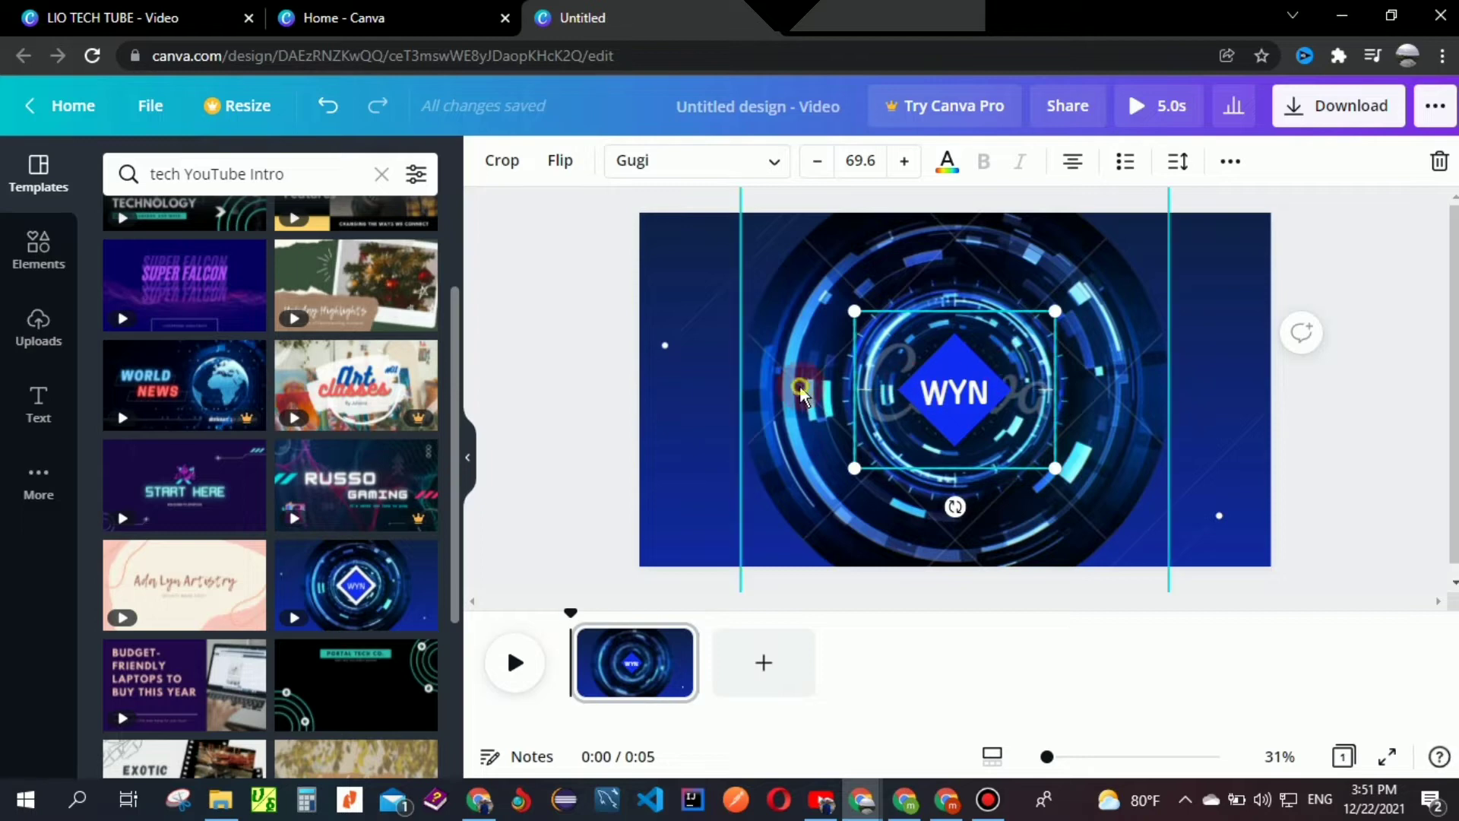
{"action": "left_click", "coordinate": [909, 395]}
{"action": "left_click", "coordinate": [936, 314]}
{"action": "left_click", "coordinate": [1055, 336]}
{"action": "left_click", "coordinate": [979, 392]}
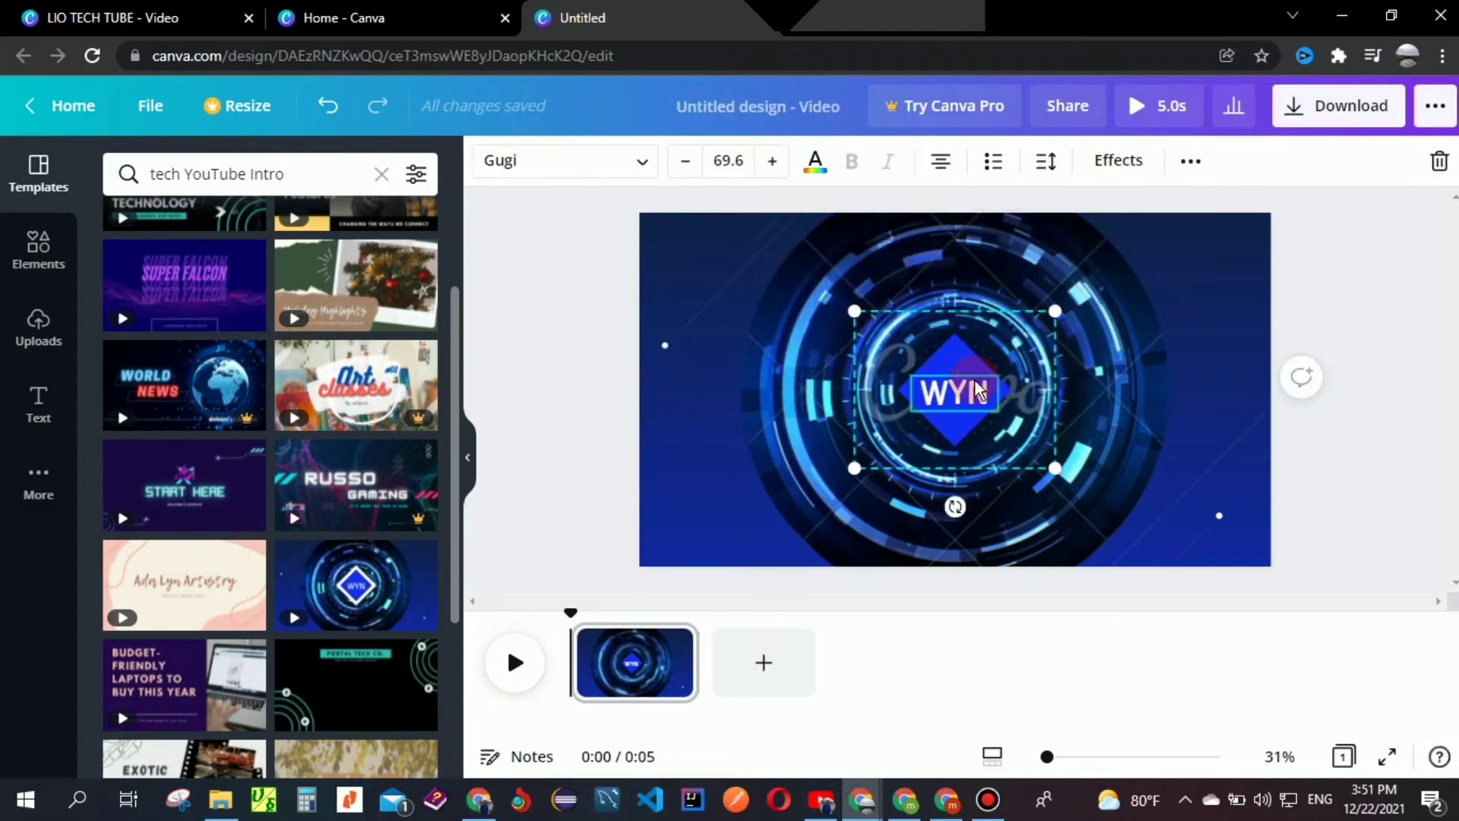
{"action": "left_click", "coordinate": [978, 378]}
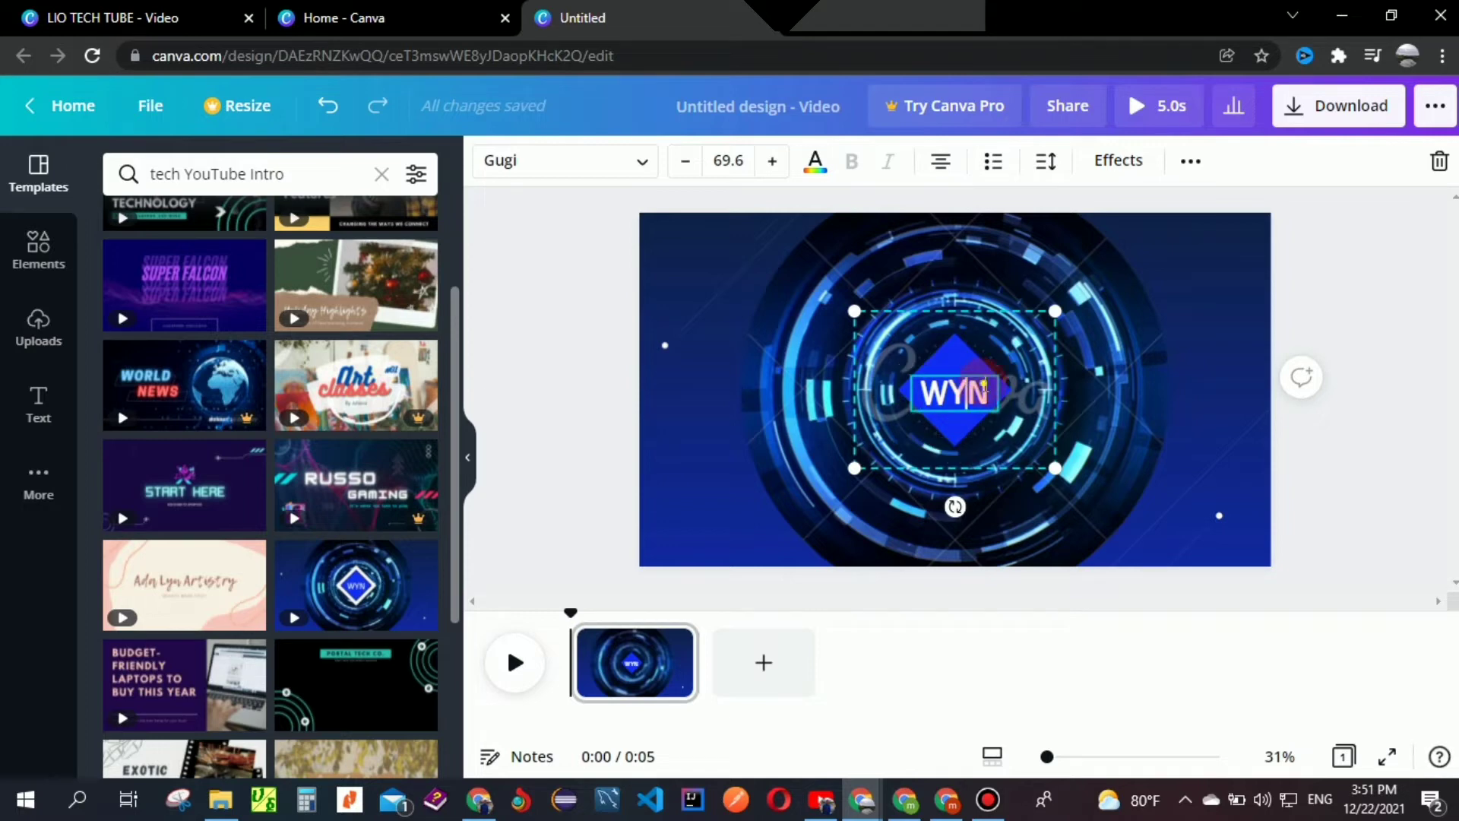
{"action": "key", "text": "BackSpace"}
{"action": "key", "text": "BackSpace"}
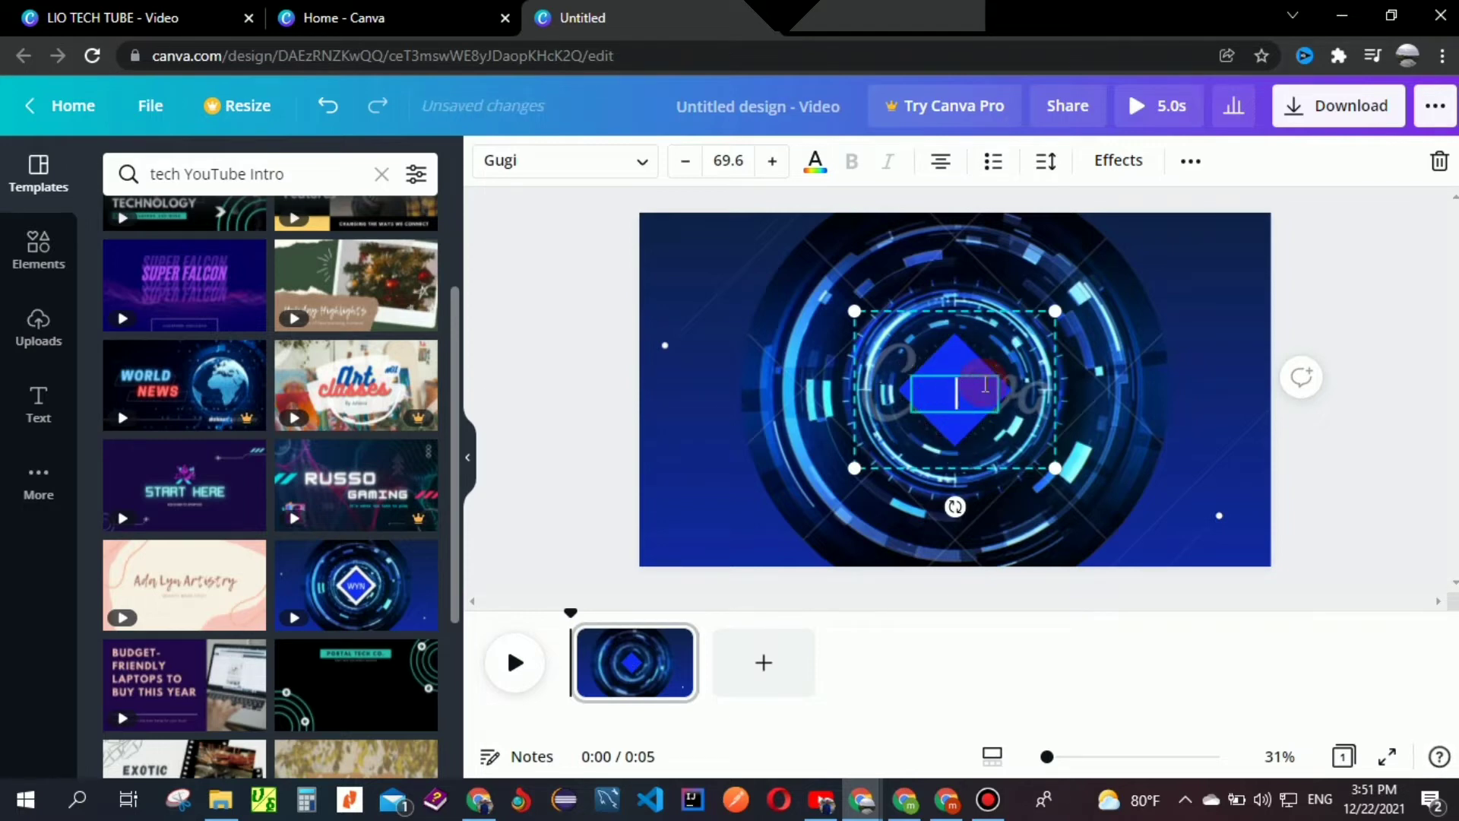
{"action": "type", "text": "LIO TECH"}
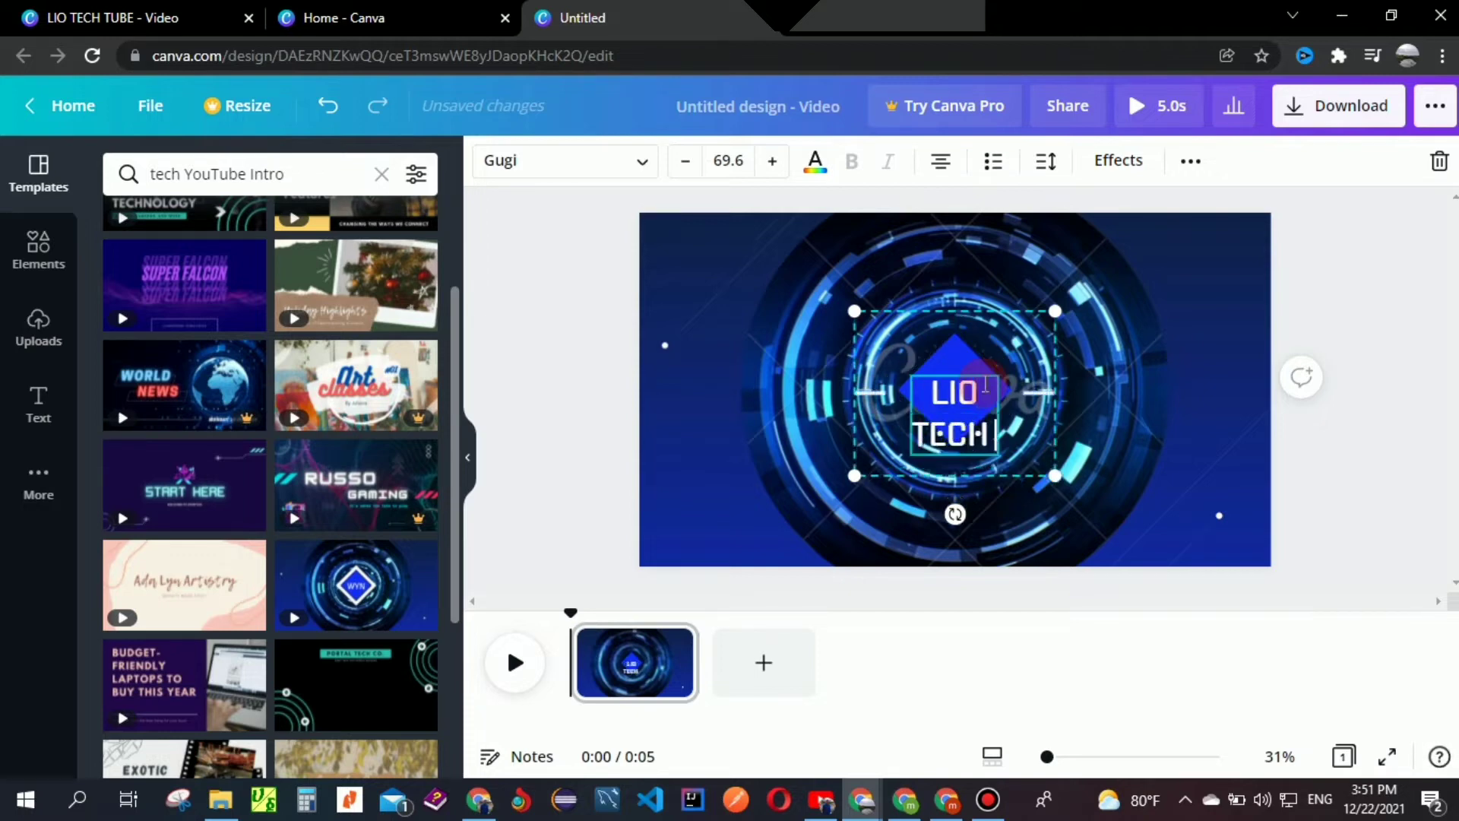
{"action": "type", "text": " TUBE"}
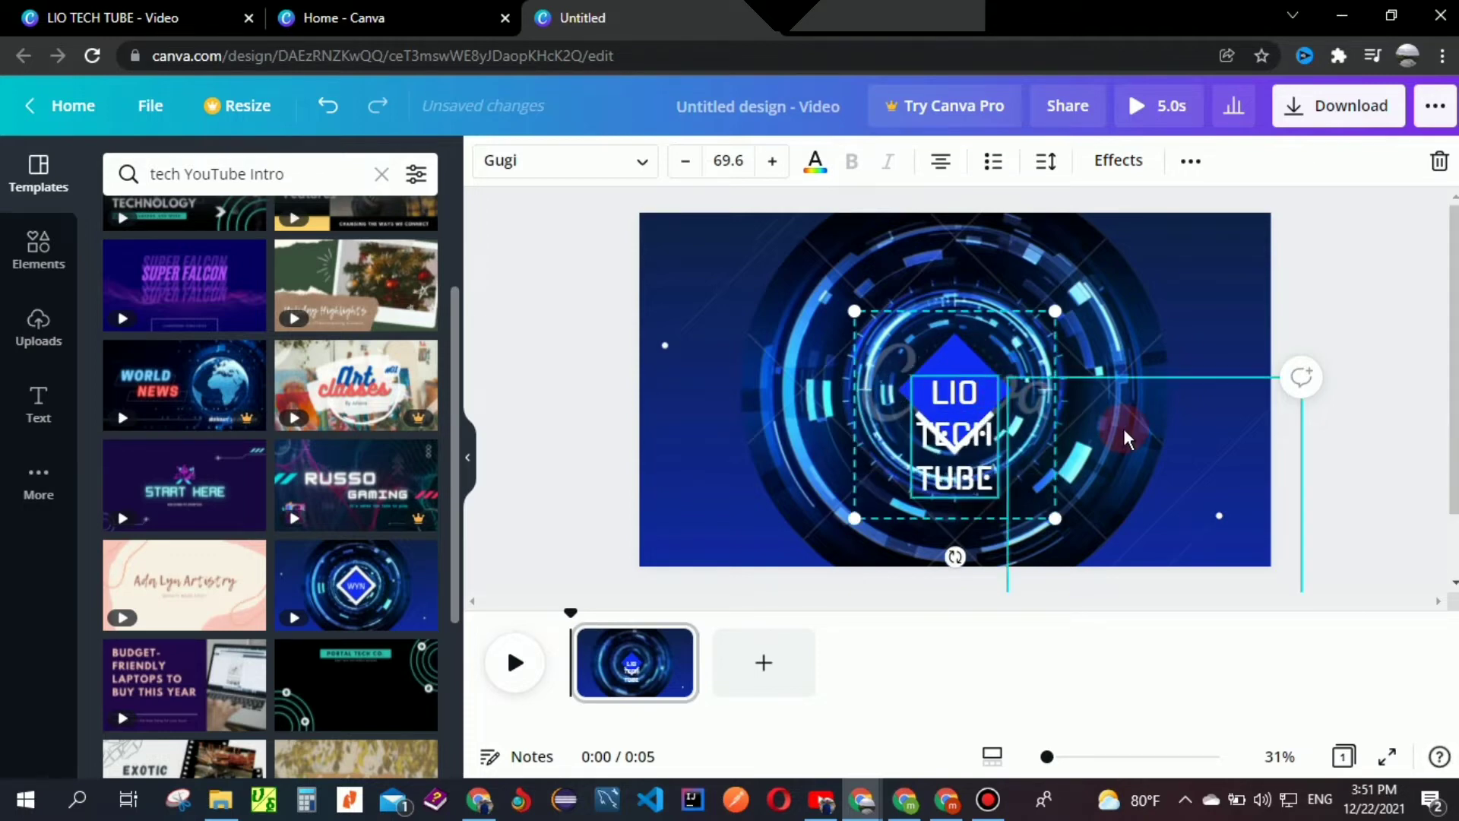
{"action": "left_click", "coordinate": [1365, 318]}
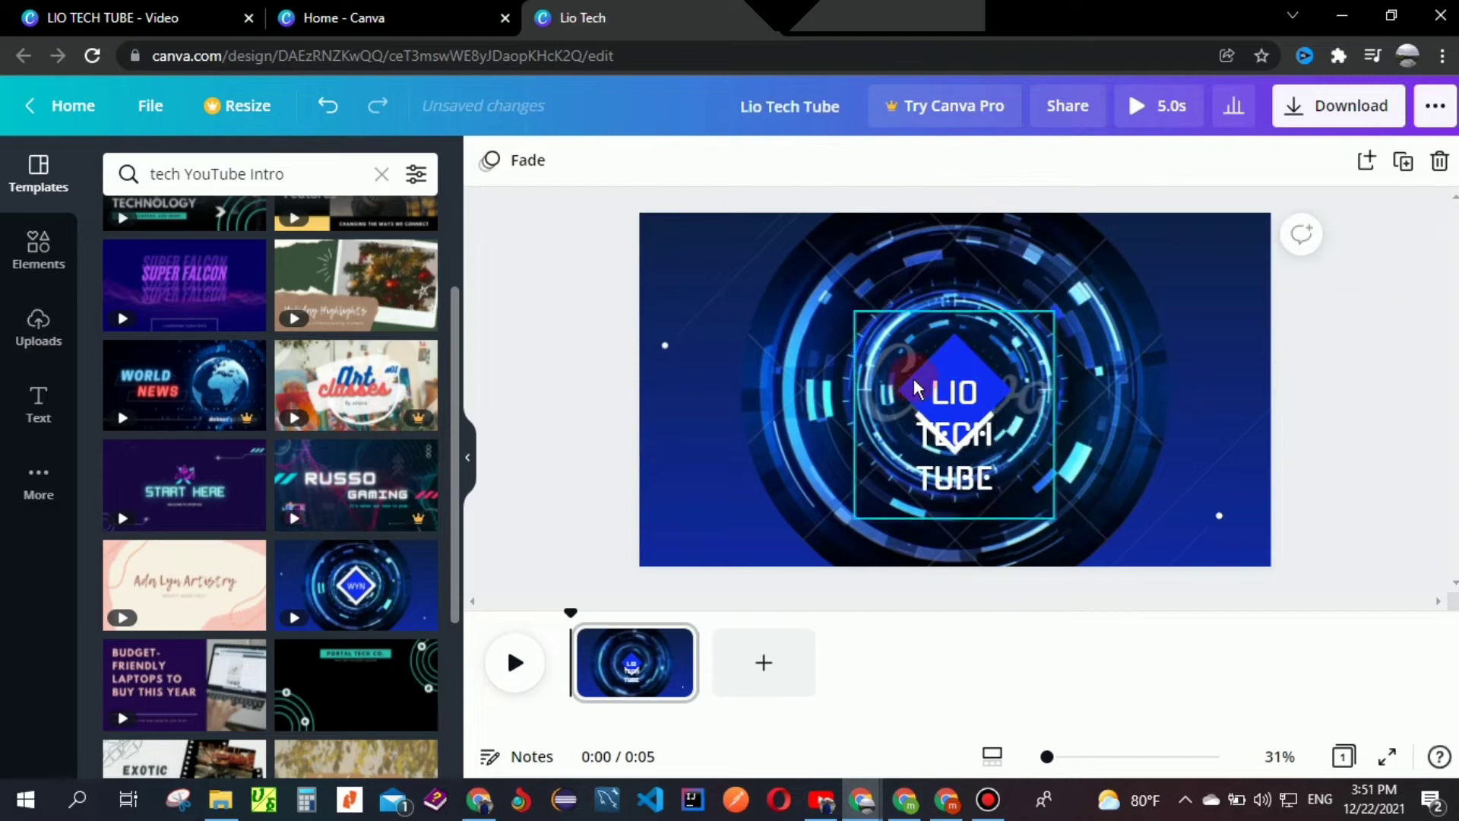
Step: Ungroup the diamond logo so its text, blue diamond and white frame are separate elements
{"action": "left_click", "coordinate": [945, 412]}
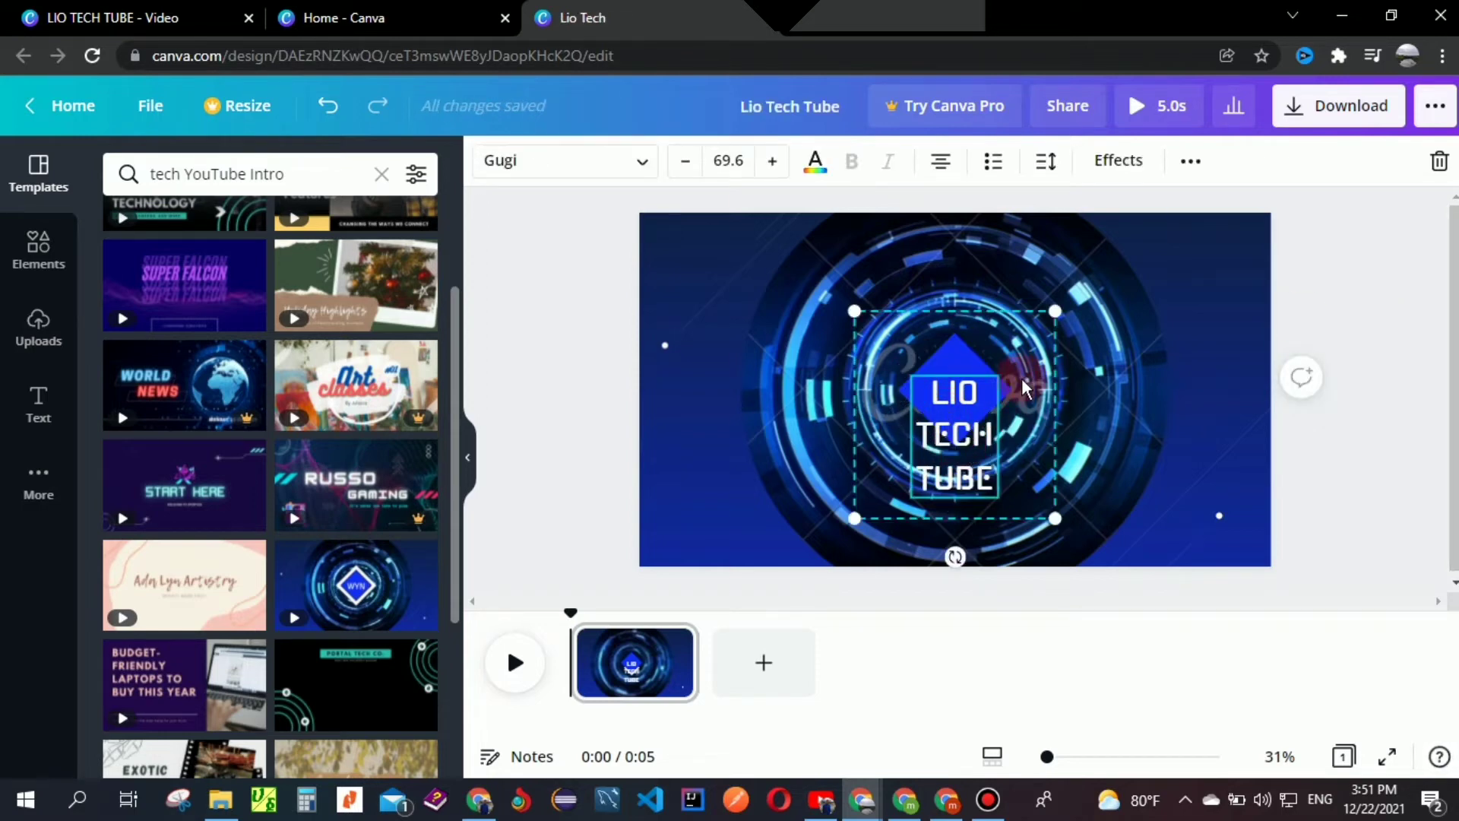
{"action": "left_click", "coordinate": [1210, 307]}
{"action": "left_click", "coordinate": [964, 395]}
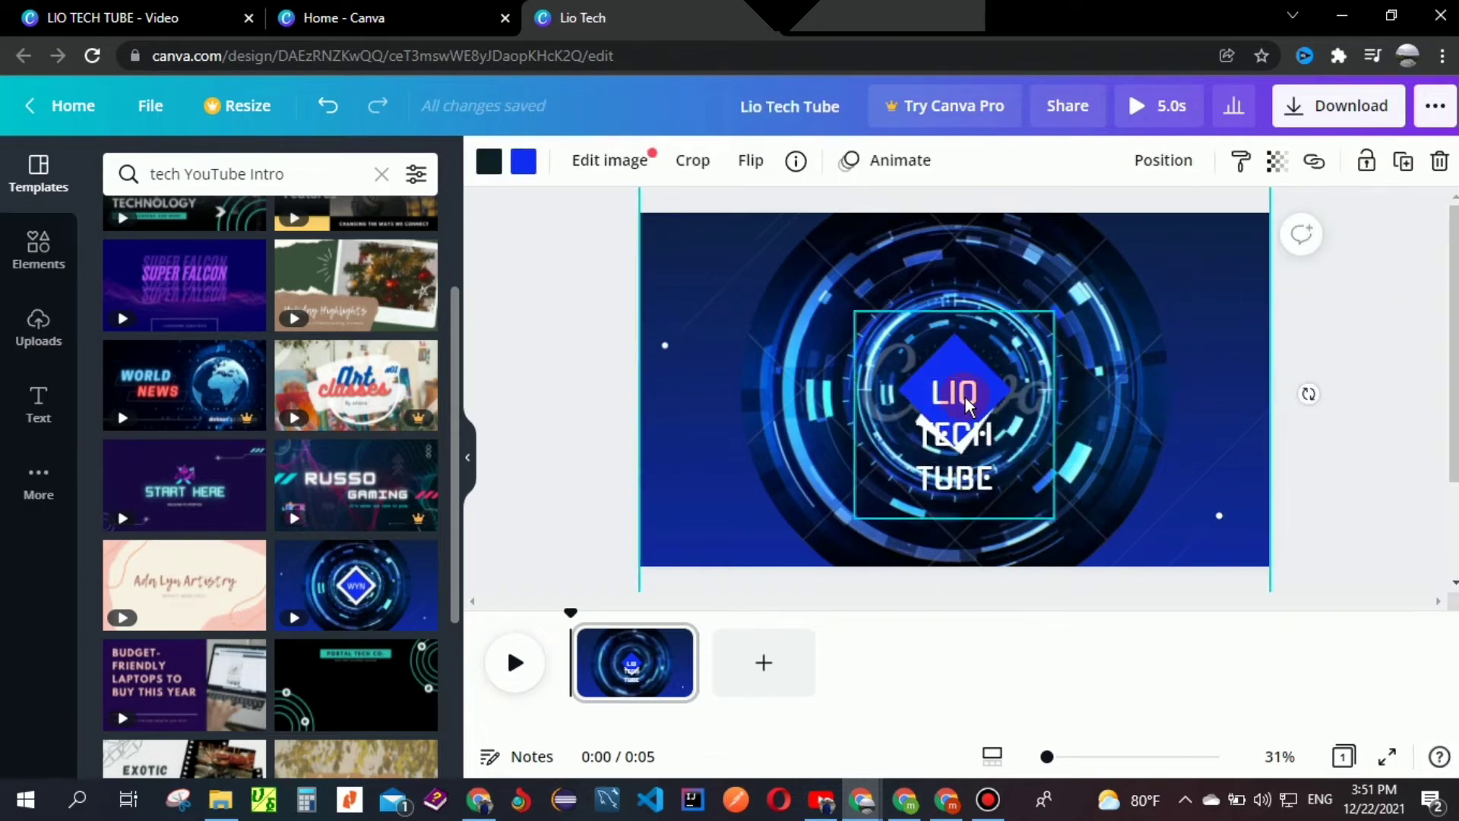
{"action": "right_click", "coordinate": [997, 345]}
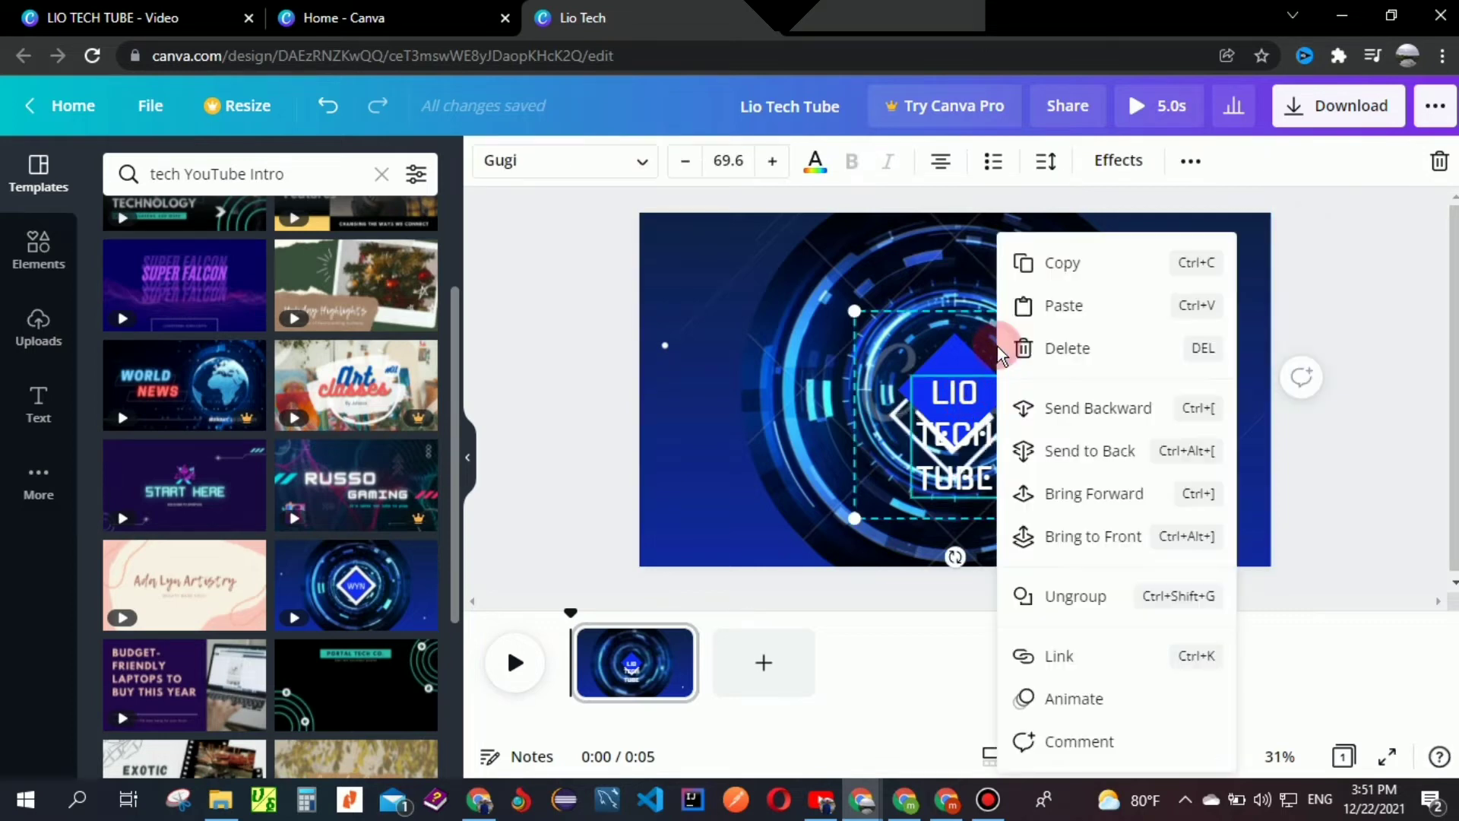
{"action": "left_click", "coordinate": [1068, 599]}
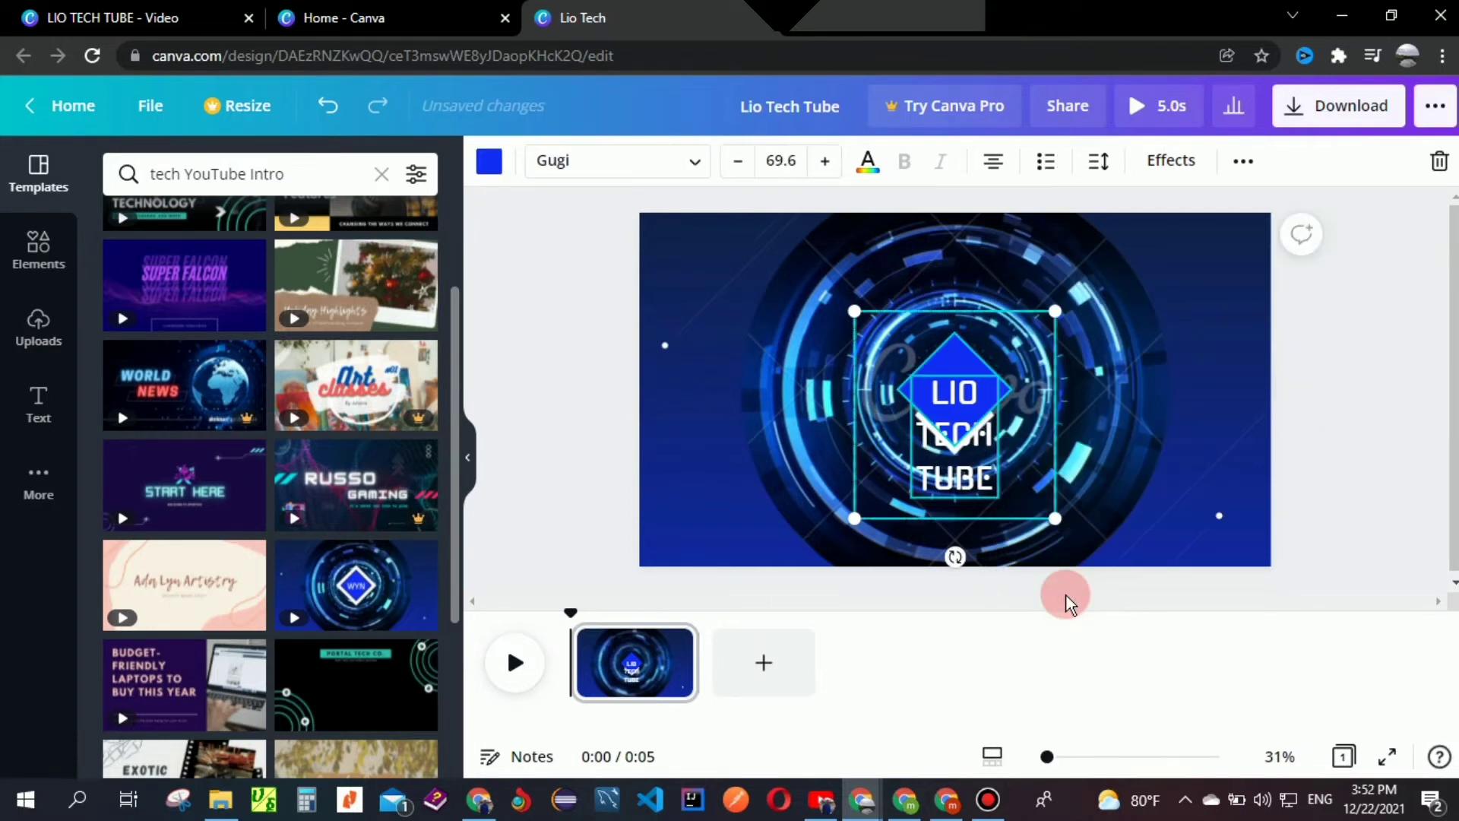
{"action": "left_click", "coordinate": [1363, 375]}
Step: Widen the LIO TECH TUBE text box to fit on one line across the diamond, at font size 68.9
{"action": "left_click", "coordinate": [921, 429]}
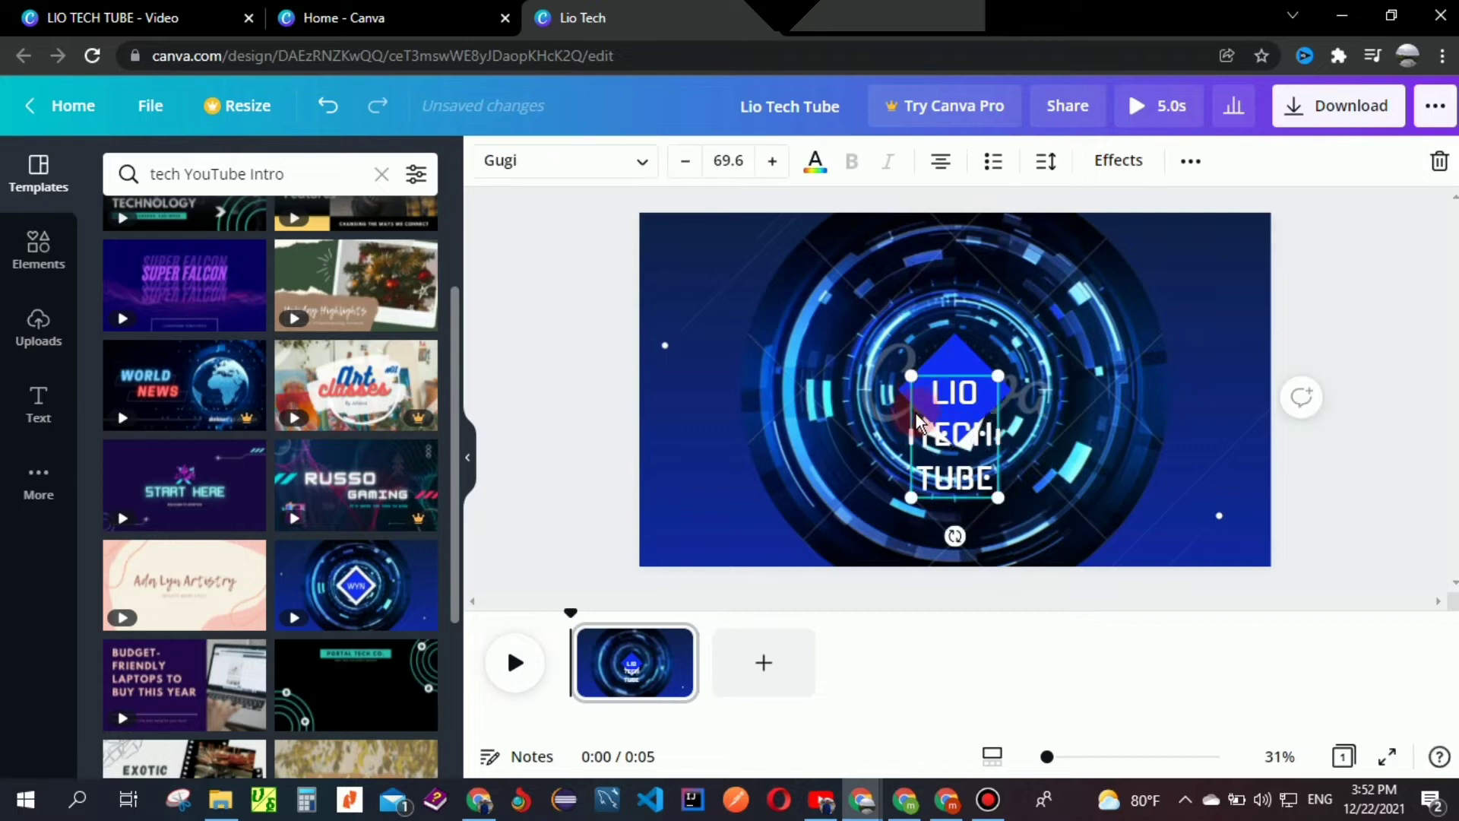
{"action": "left_click_drag", "start_coordinate": [907, 436], "coordinate": [777, 433]}
{"action": "left_click_drag", "start_coordinate": [1011, 390], "coordinate": [1078, 373]}
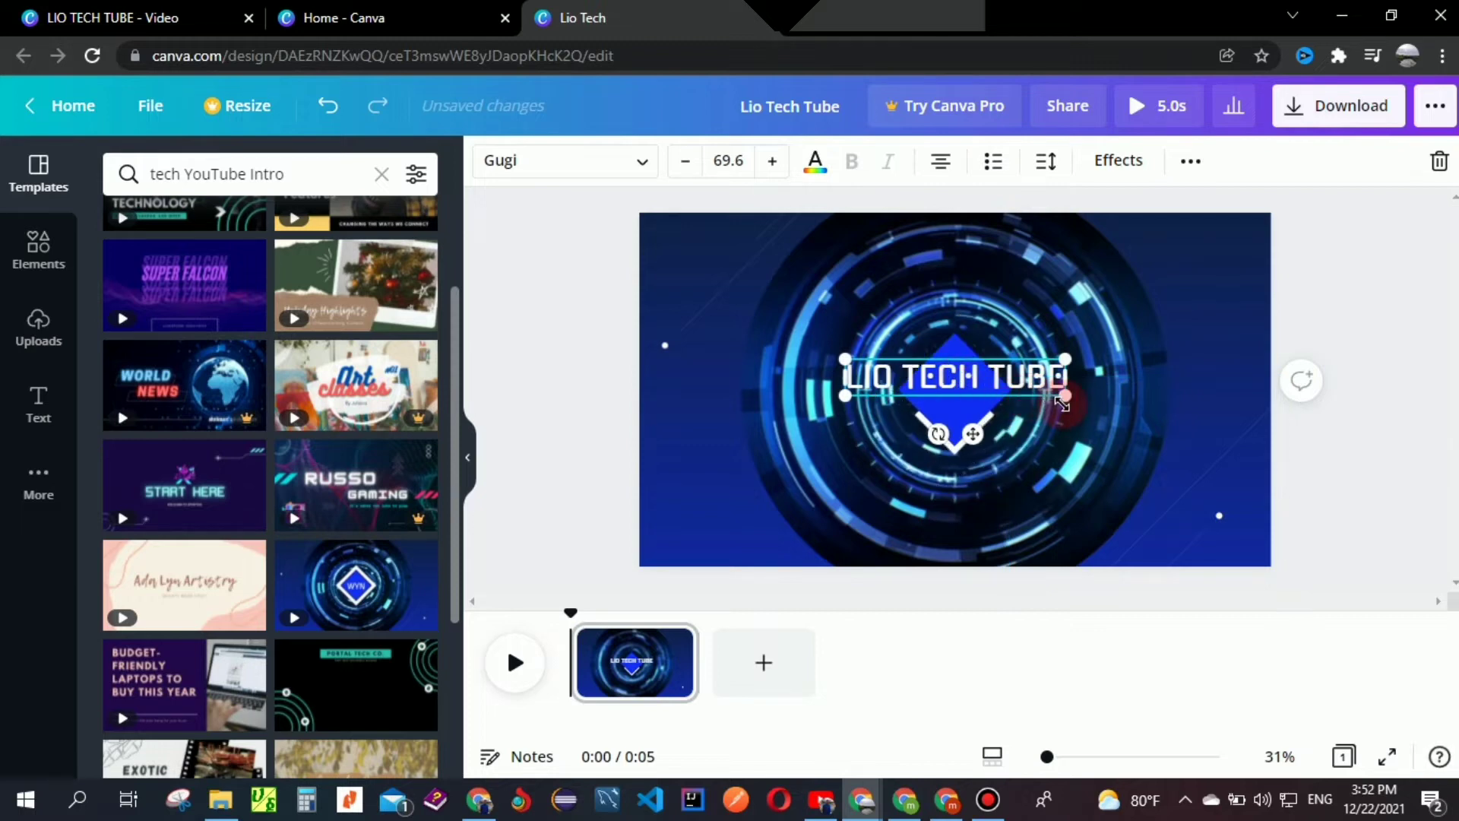
{"action": "left_click_drag", "start_coordinate": [1067, 397], "coordinate": [1011, 471]}
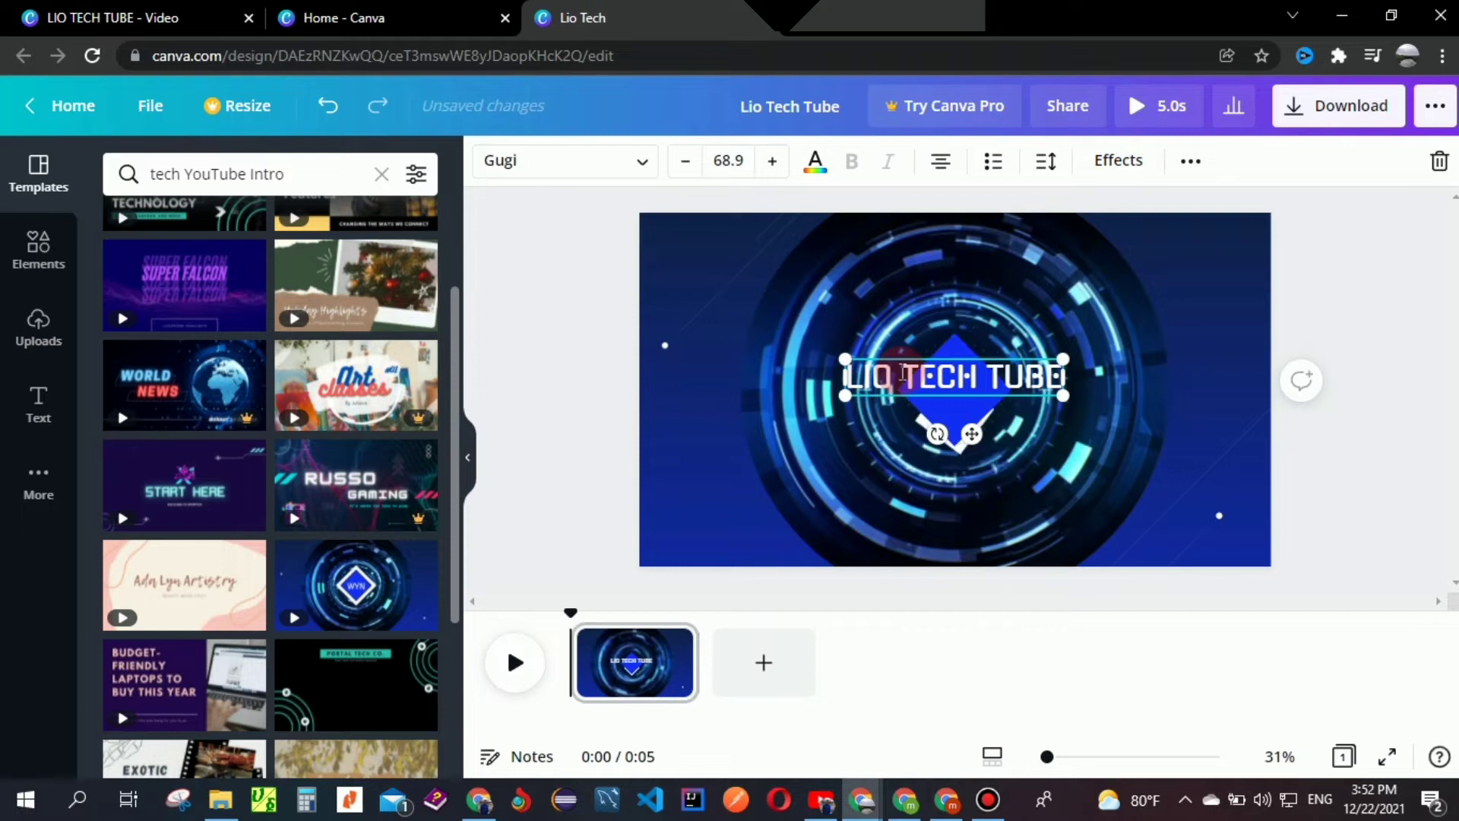
Step: Break the LIO TECH TUBE text into three lines, one word per line
{"action": "left_click", "coordinate": [903, 372]}
{"action": "key", "text": "Return"}
{"action": "left_click", "coordinate": [962, 434]}
{"action": "key", "text": "Return"}
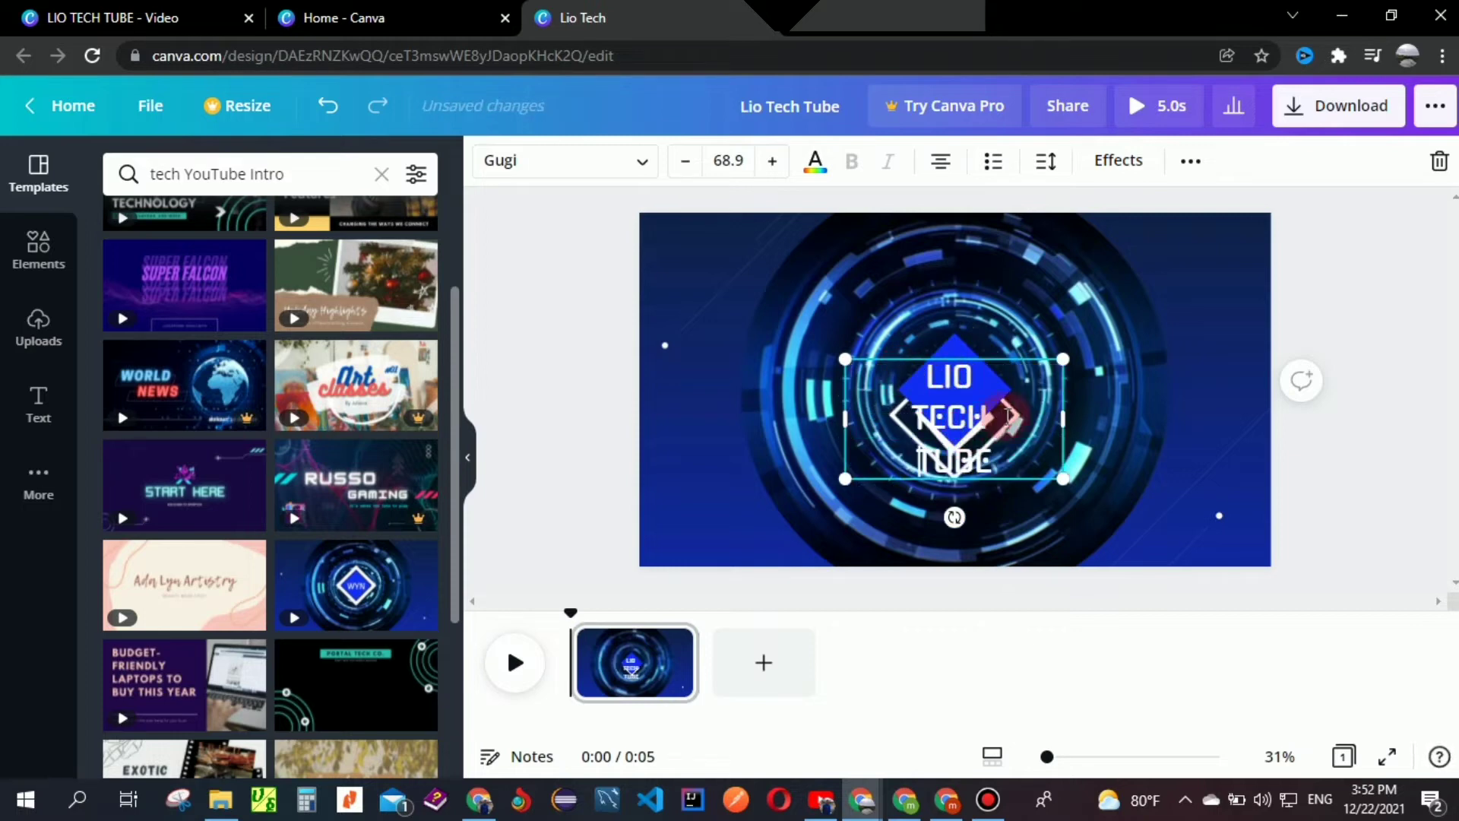
Step: Enlarge the three-line text to size 87.3 and park it left of the diamond, over the circle's left edge
{"action": "left_click", "coordinate": [1367, 295]}
{"action": "left_click_drag", "start_coordinate": [970, 411], "coordinate": [969, 358]}
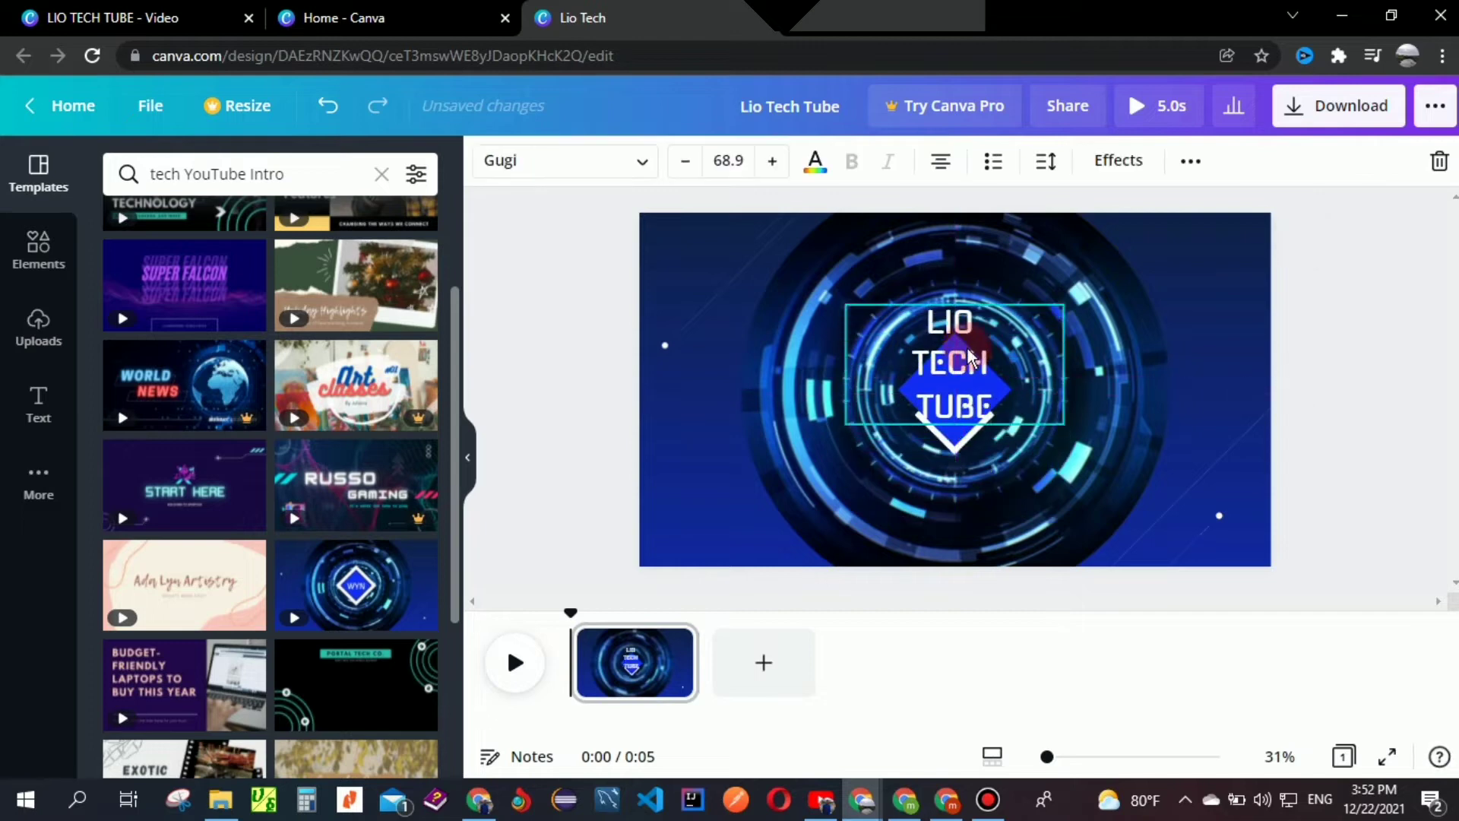
{"action": "left_click_drag", "start_coordinate": [1064, 424], "coordinate": [1073, 541]}
{"action": "left_click_drag", "start_coordinate": [891, 376], "coordinate": [864, 391]}
{"action": "left_click_drag", "start_coordinate": [1033, 353], "coordinate": [820, 286]}
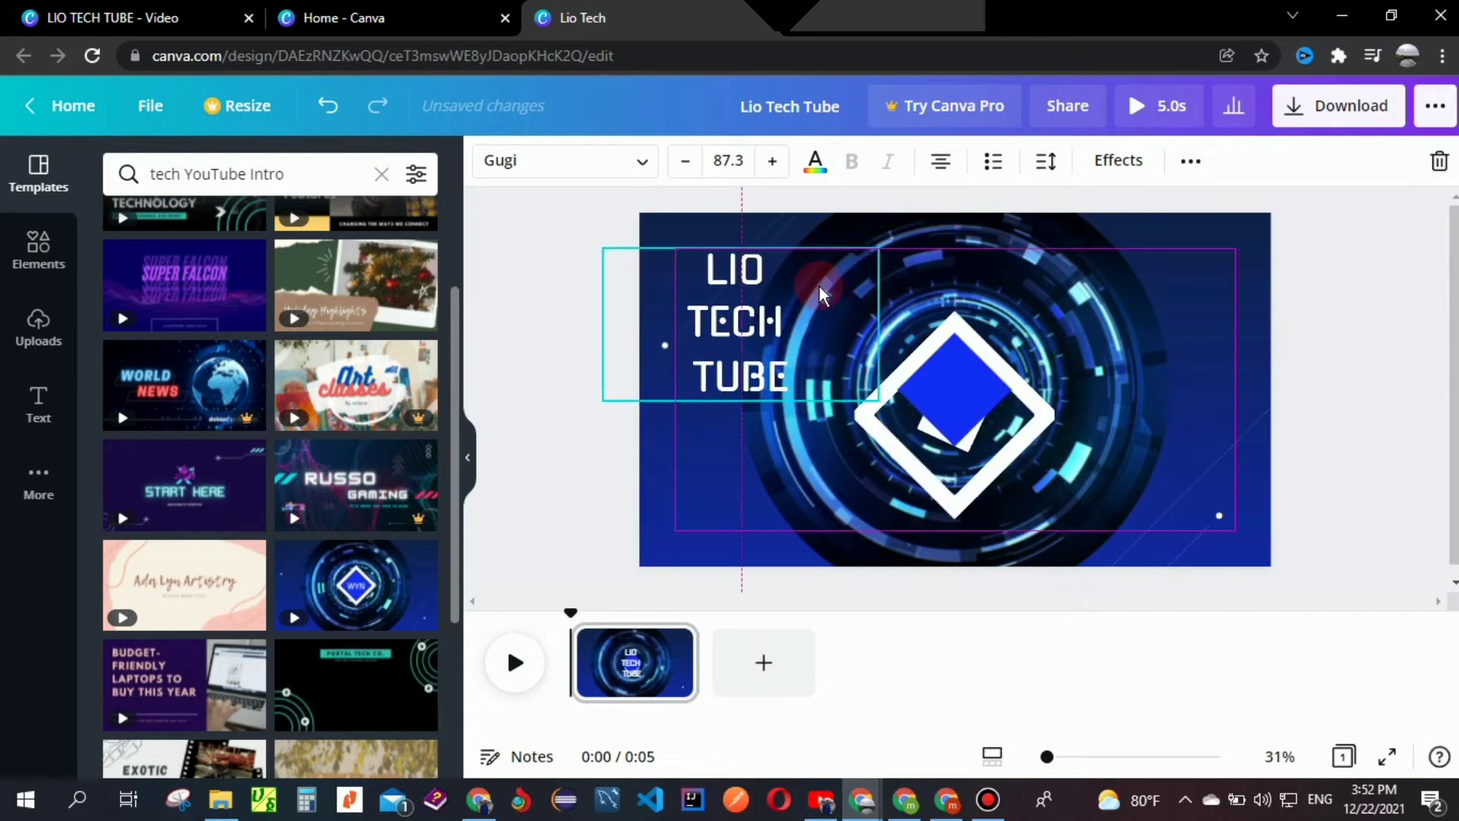
{"action": "left_click", "coordinate": [964, 376]}
{"action": "left_click", "coordinate": [962, 333]}
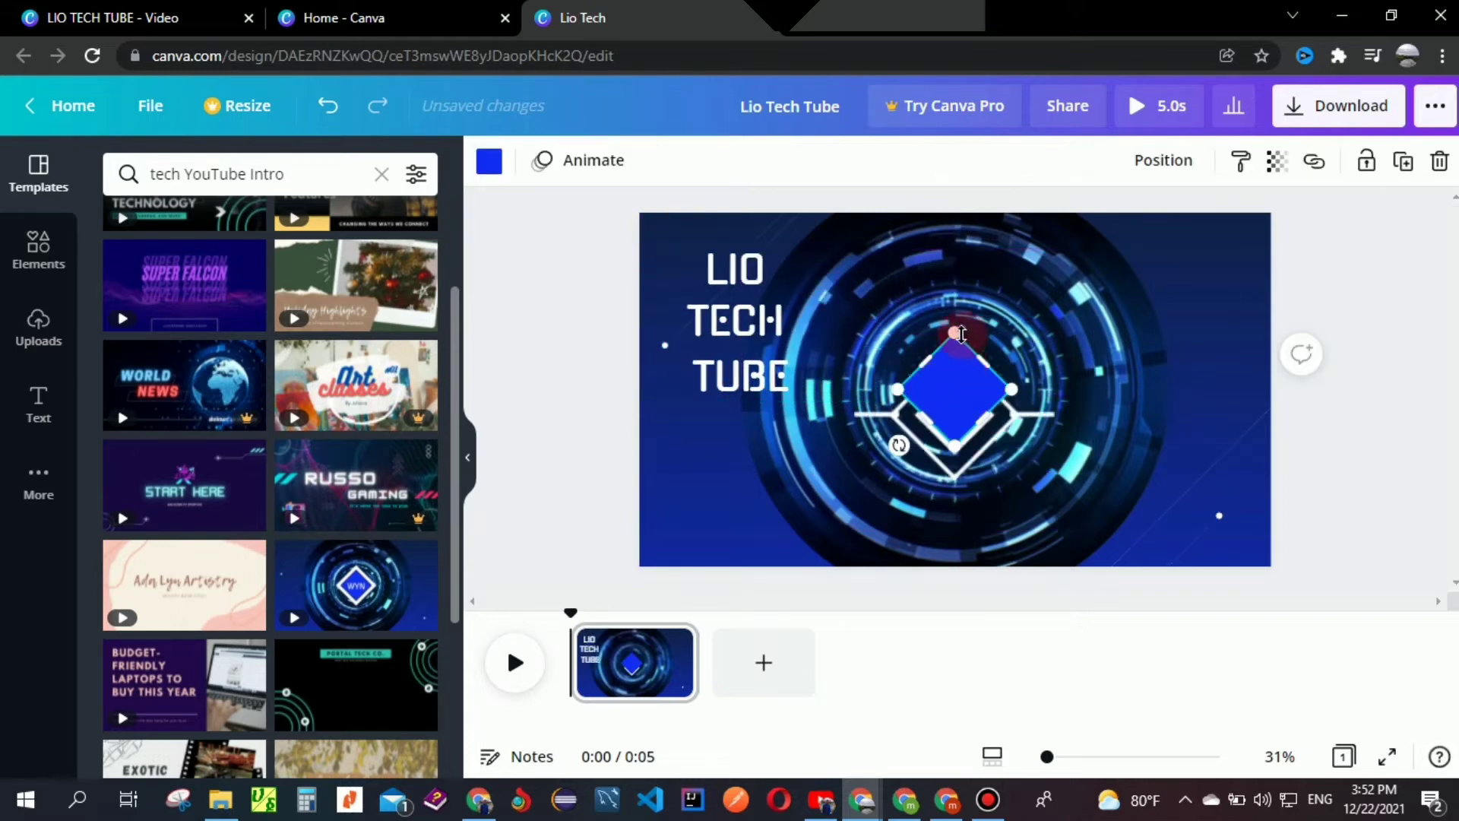
{"action": "left_click", "coordinate": [777, 317]}
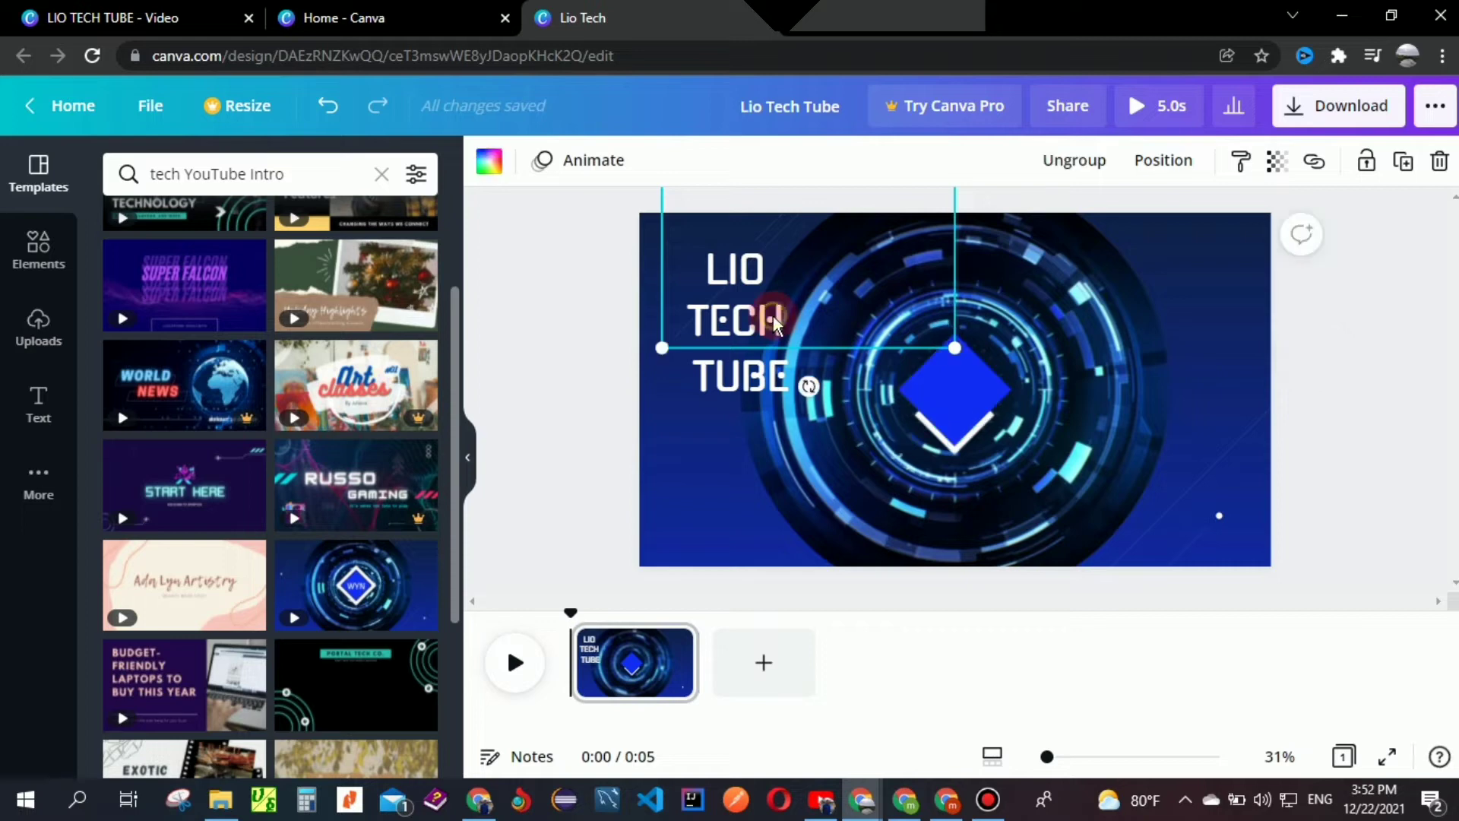
{"action": "left_click_drag", "start_coordinate": [736, 363], "coordinate": [728, 417]}
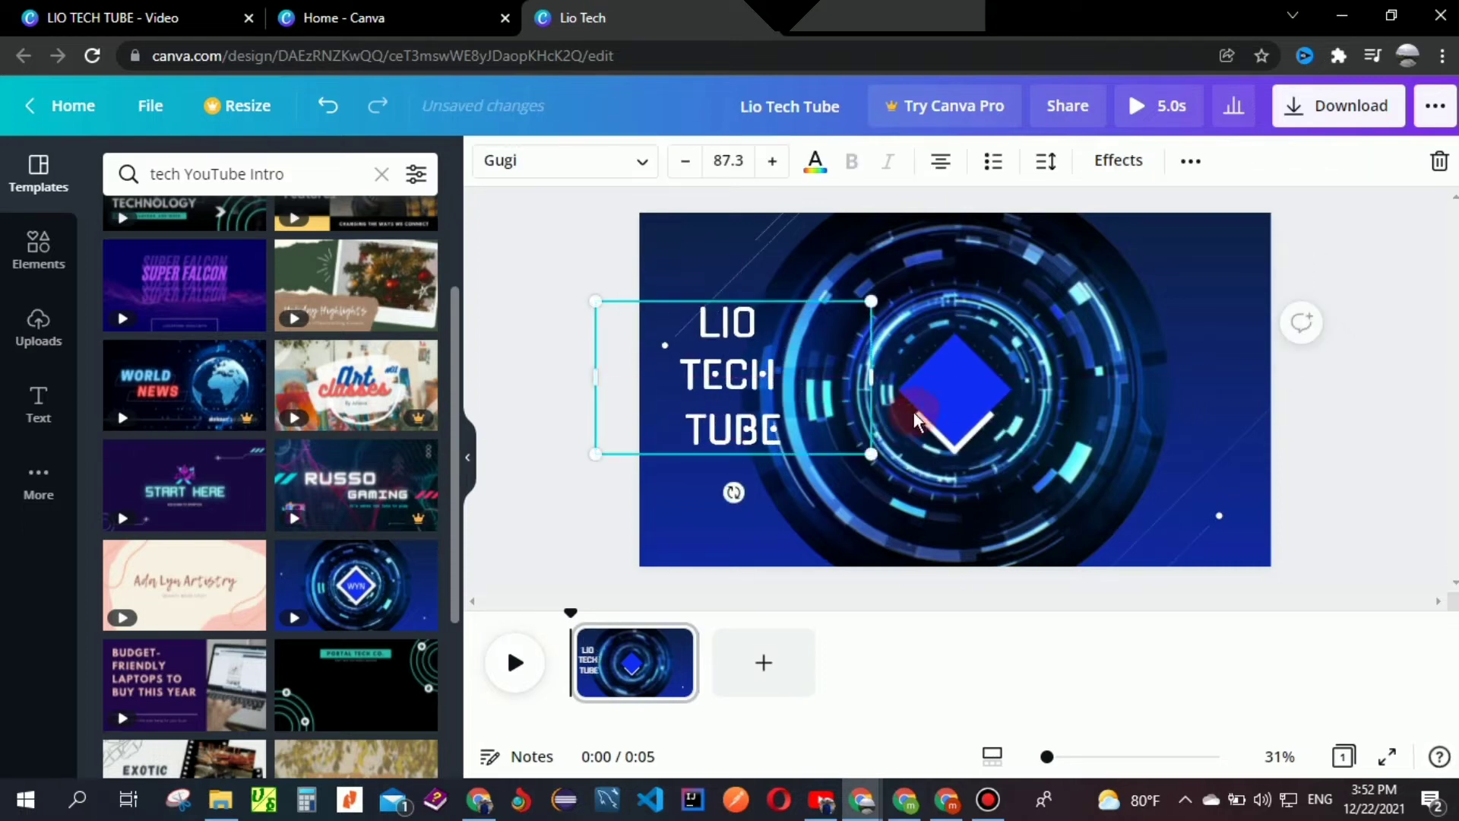
Step: Enlarge the blue diamond and shift it down and left, away from the white frame
{"action": "left_click", "coordinate": [950, 391]}
{"action": "left_click", "coordinate": [1016, 390]}
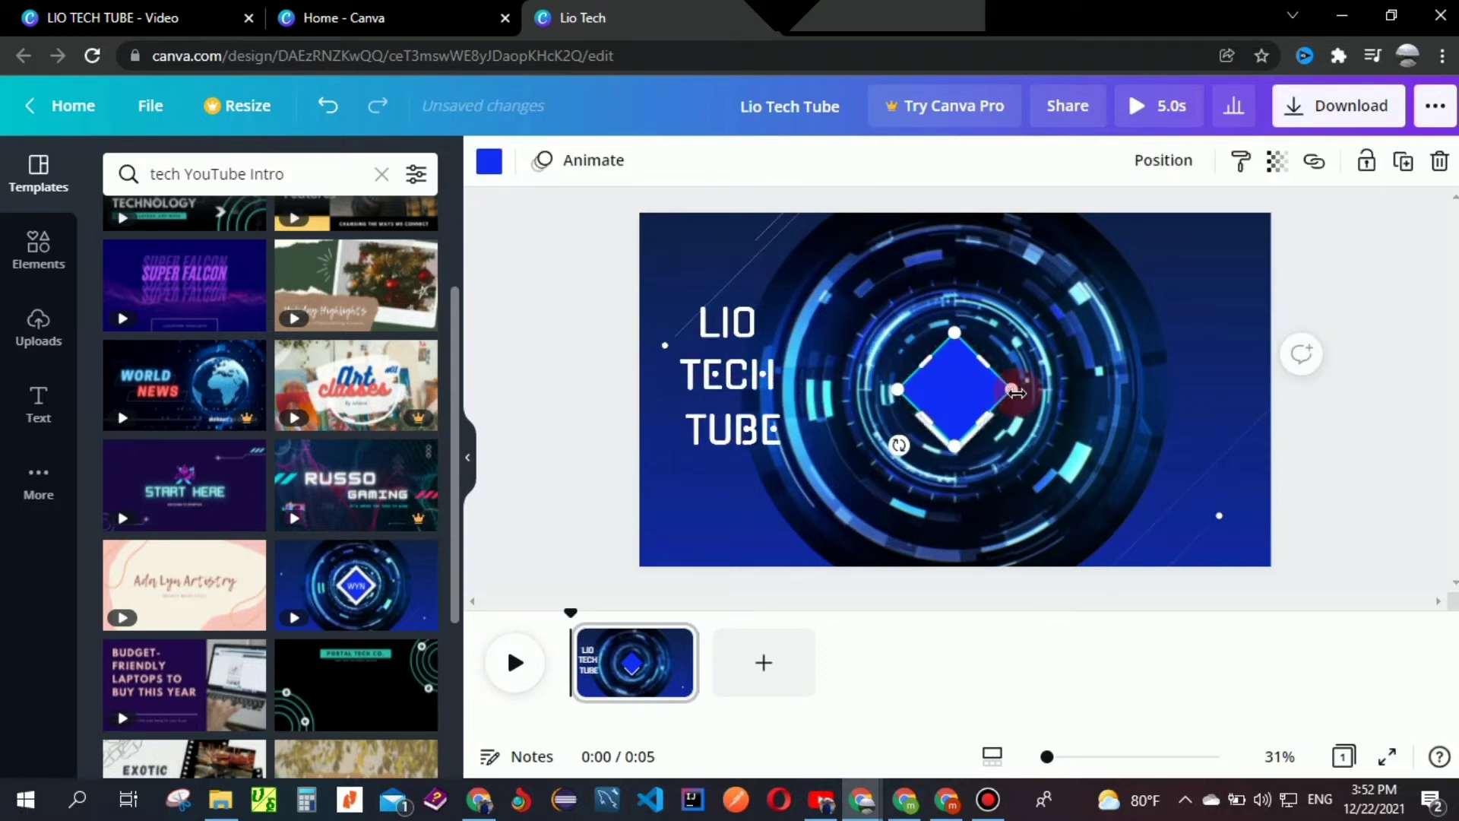
{"action": "left_click_drag", "start_coordinate": [1015, 389], "coordinate": [871, 464]}
Step: Enlarge the white diamond frame to about 869 by 905 and centre it on the glowing circle
{"action": "left_click", "coordinate": [950, 412]}
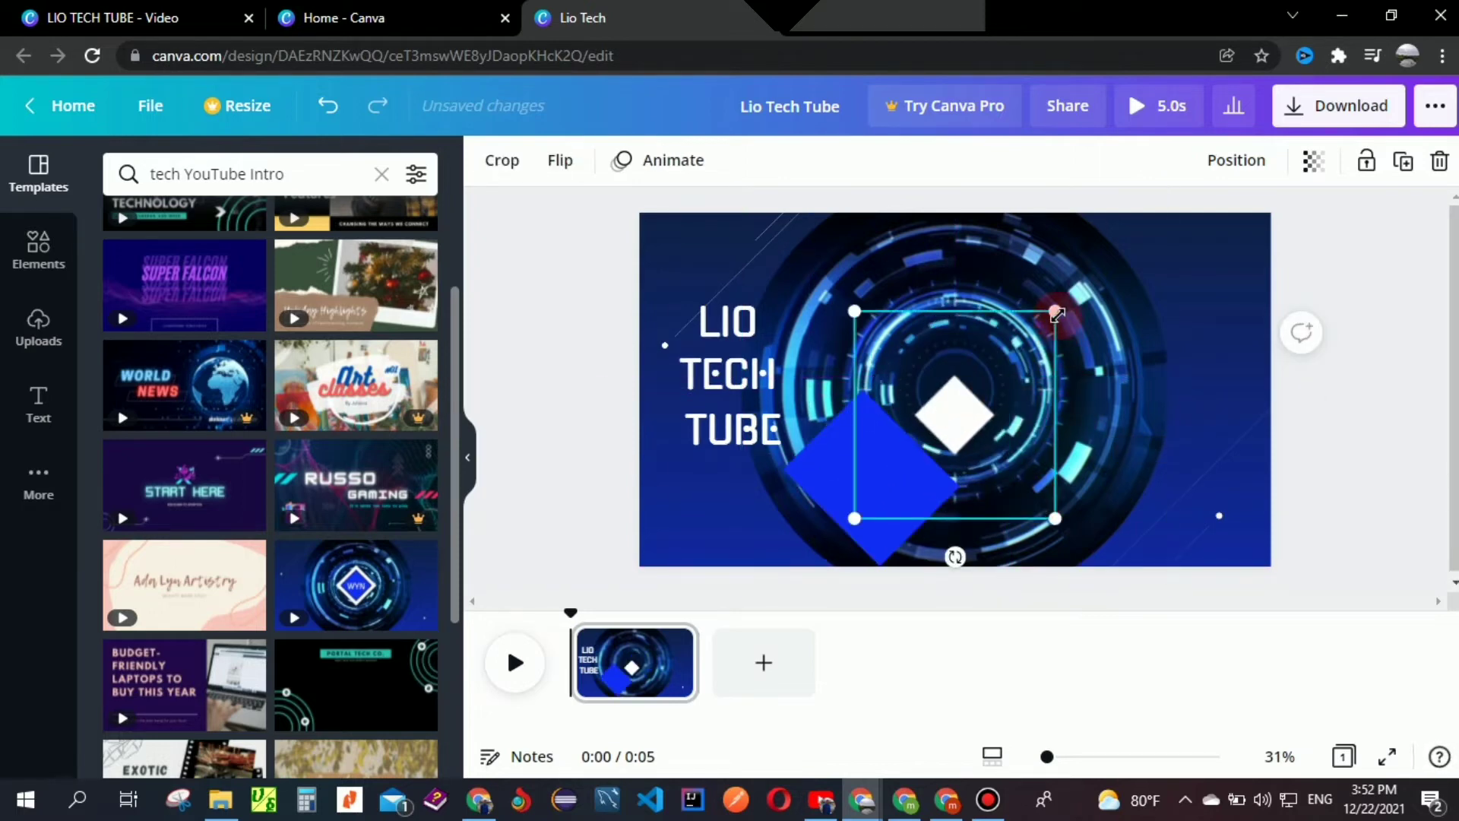
{"action": "left_click_drag", "start_coordinate": [1056, 313], "coordinate": [1201, 280]}
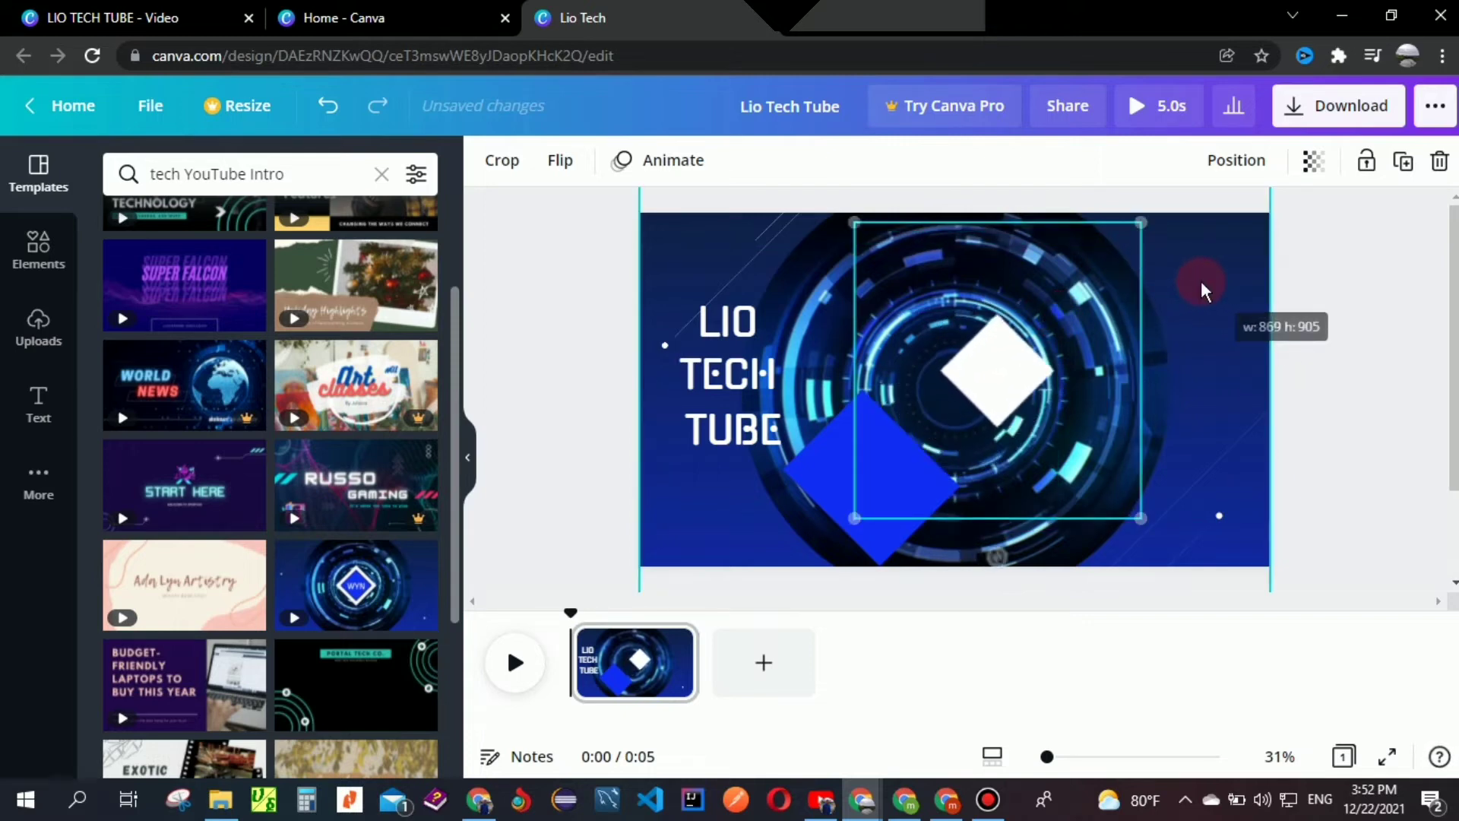
{"action": "left_click_drag", "start_coordinate": [1112, 293], "coordinate": [1064, 318]}
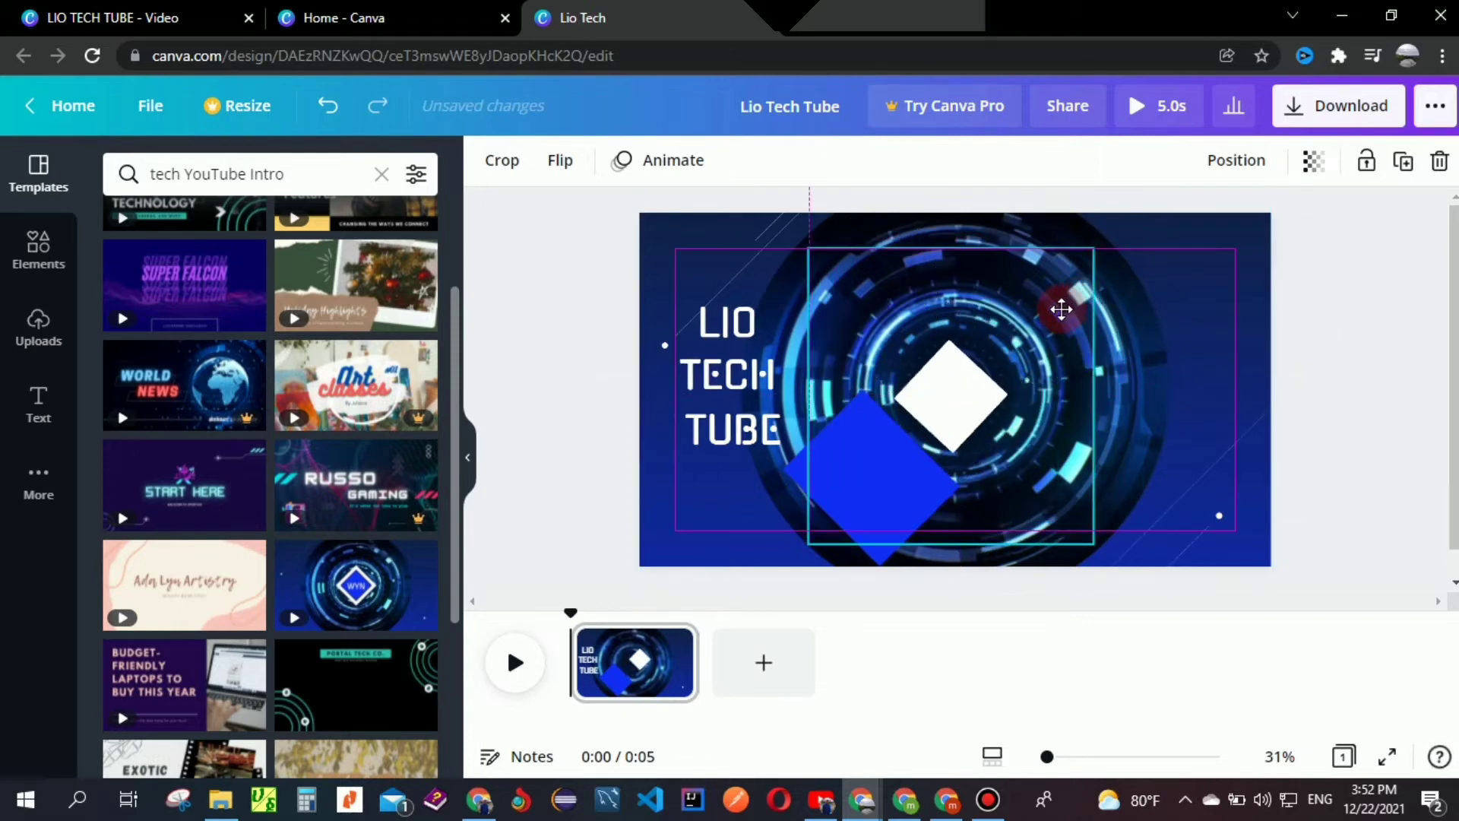
Step: Move the enlarged blue diamond back into the centre of the white frame
{"action": "left_click", "coordinate": [868, 456]}
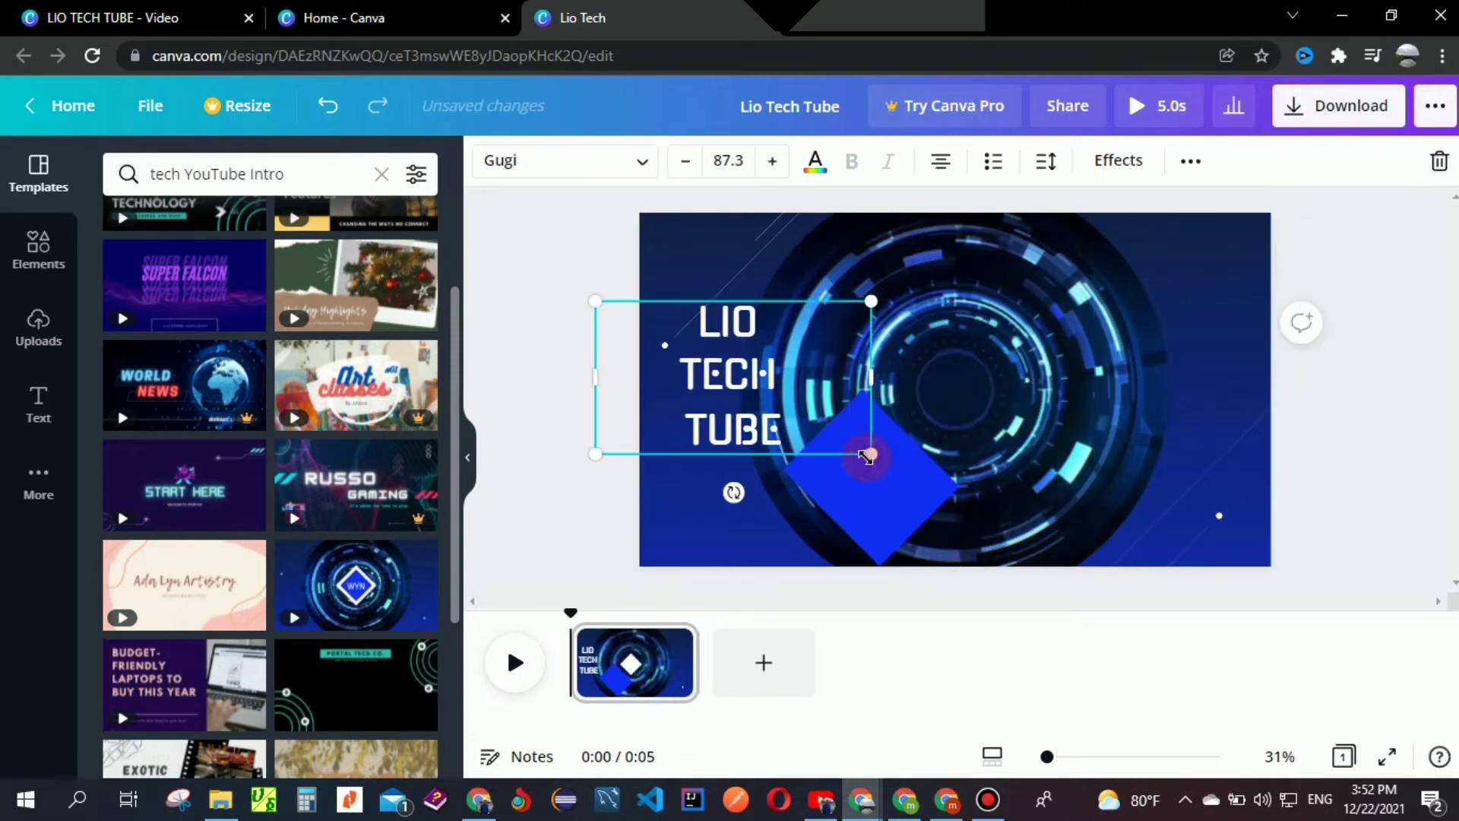
{"action": "left_click", "coordinate": [865, 504]}
{"action": "left_click_drag", "start_coordinate": [866, 510], "coordinate": [945, 424]}
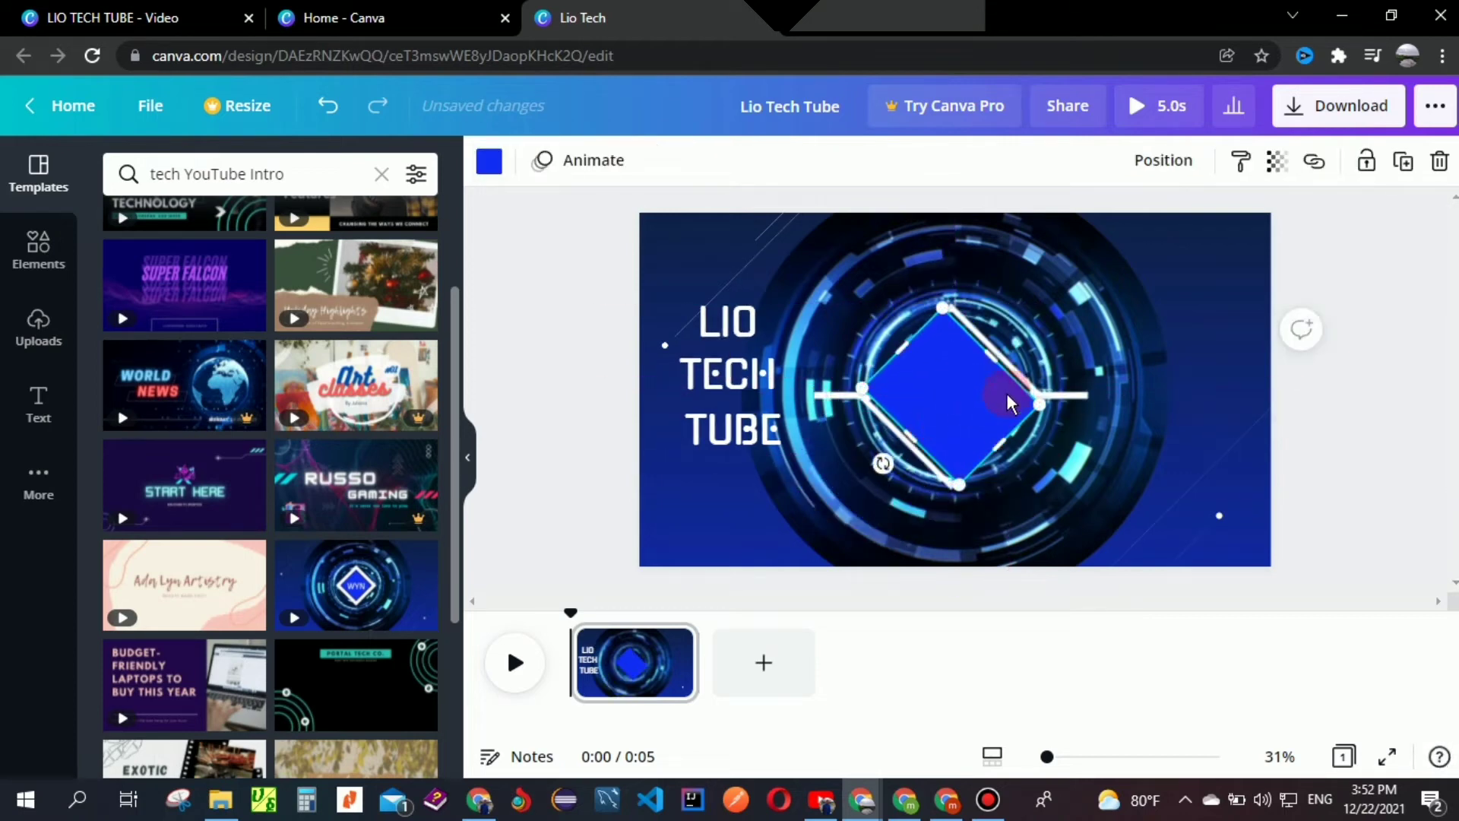
{"action": "left_click_drag", "start_coordinate": [995, 361], "coordinate": [963, 393]}
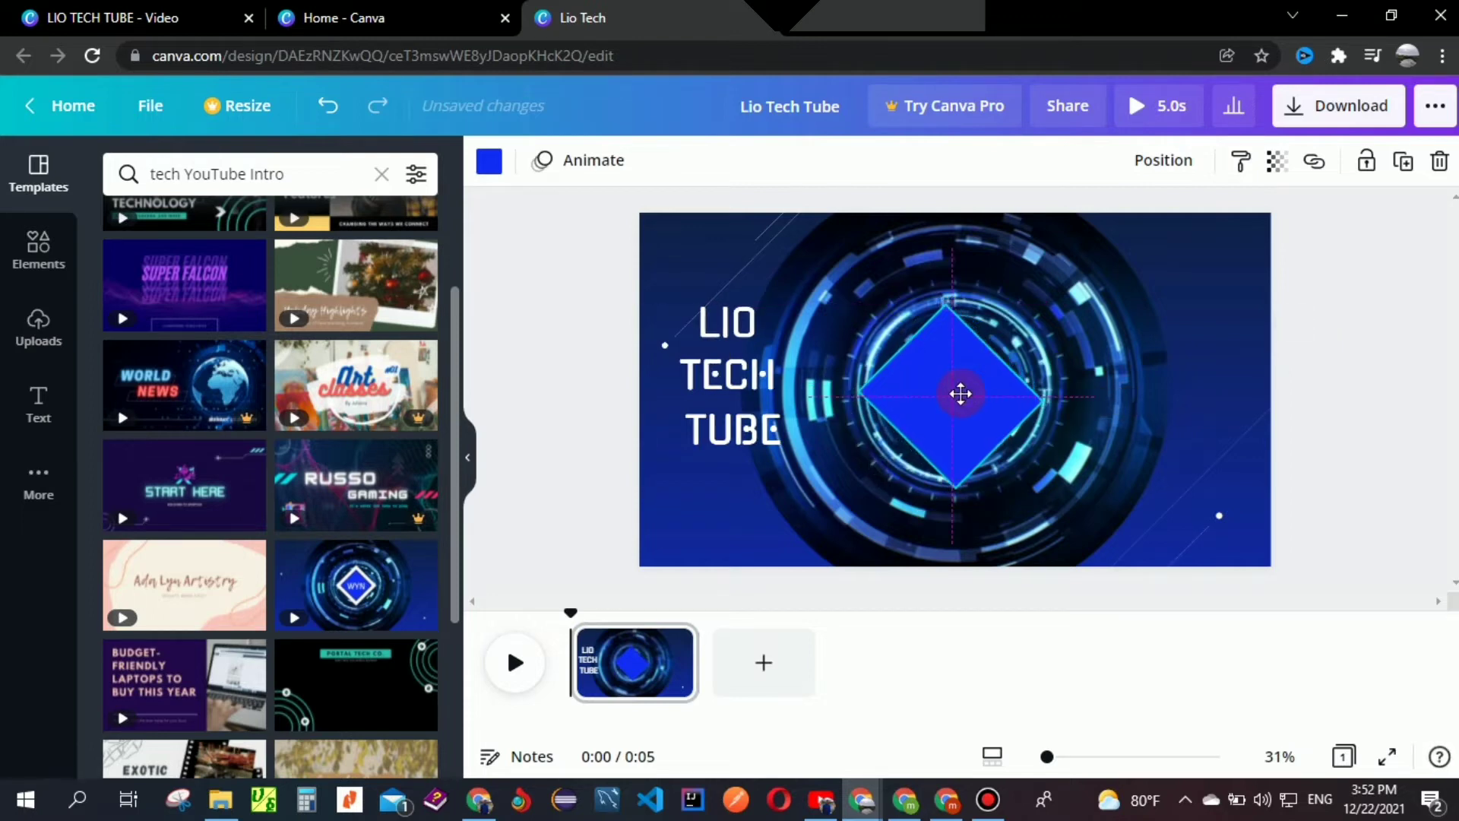
{"action": "left_click", "coordinate": [1388, 401]}
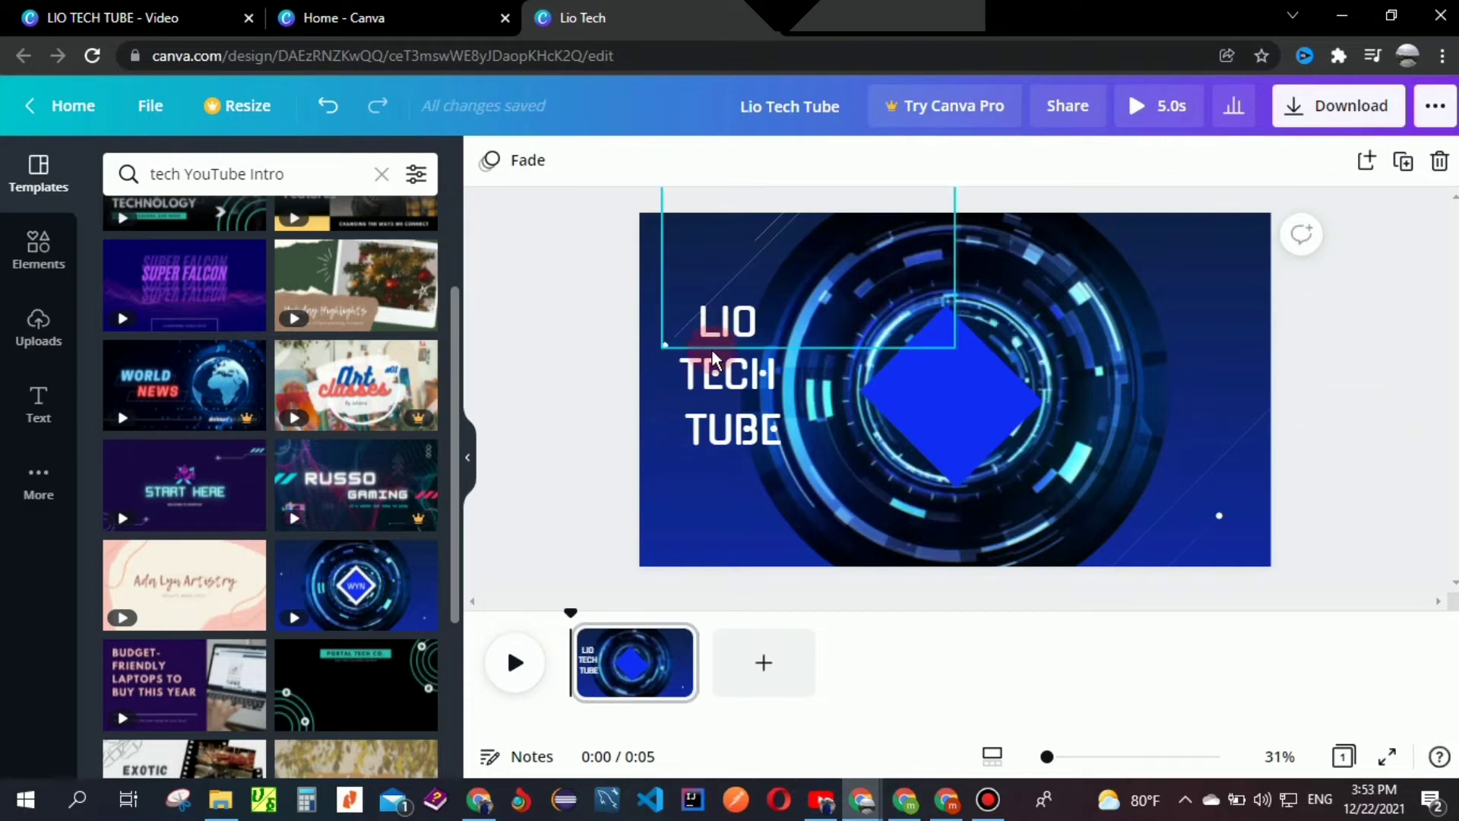
Step: Place the LIO TECH TUBE text over the blue diamond and set its font to Shrikhand, slightly widening the text box
{"action": "left_click_drag", "start_coordinate": [711, 389], "coordinate": [934, 403]}
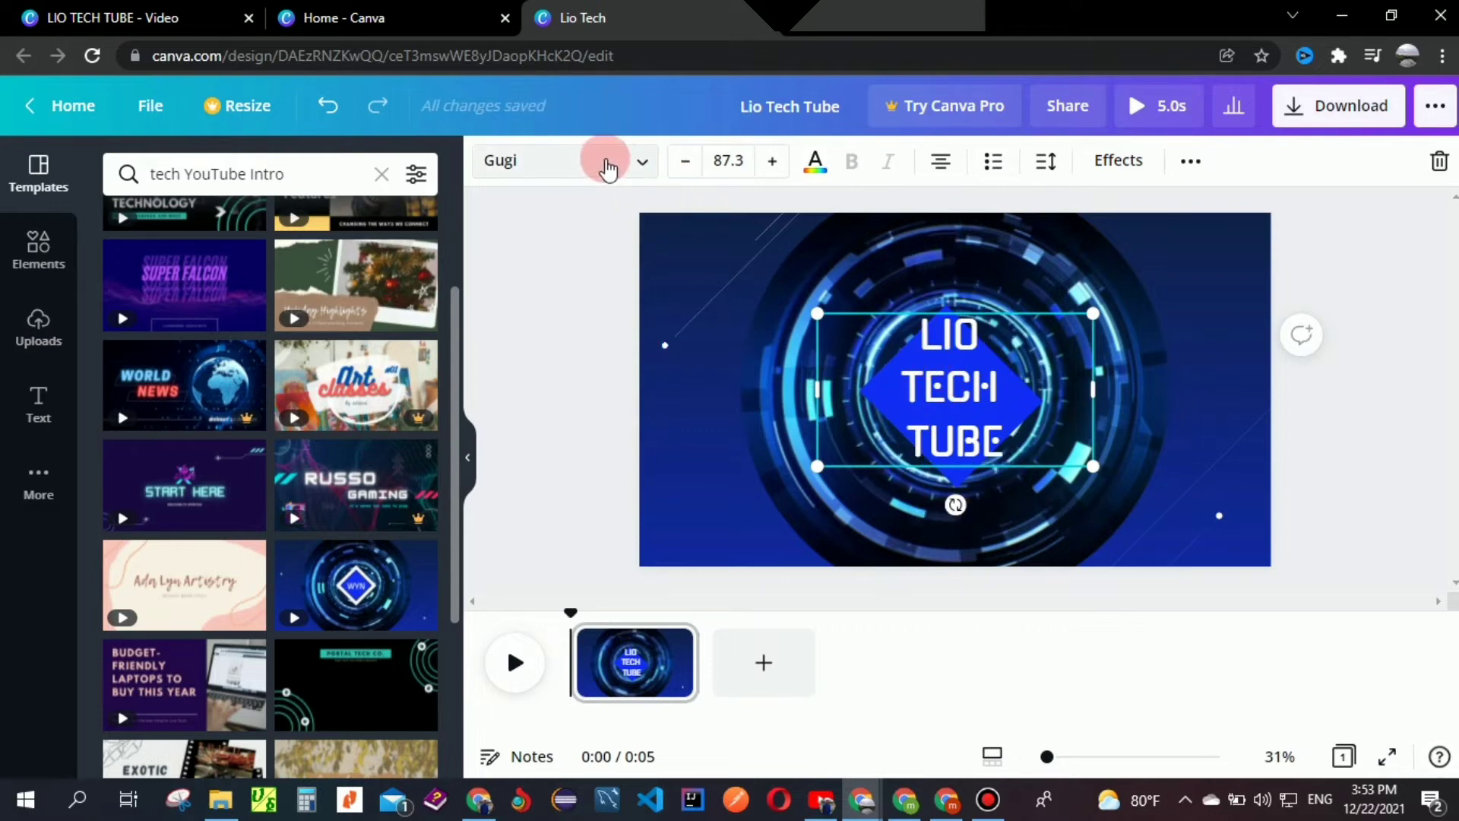
{"action": "left_click", "coordinate": [647, 162]}
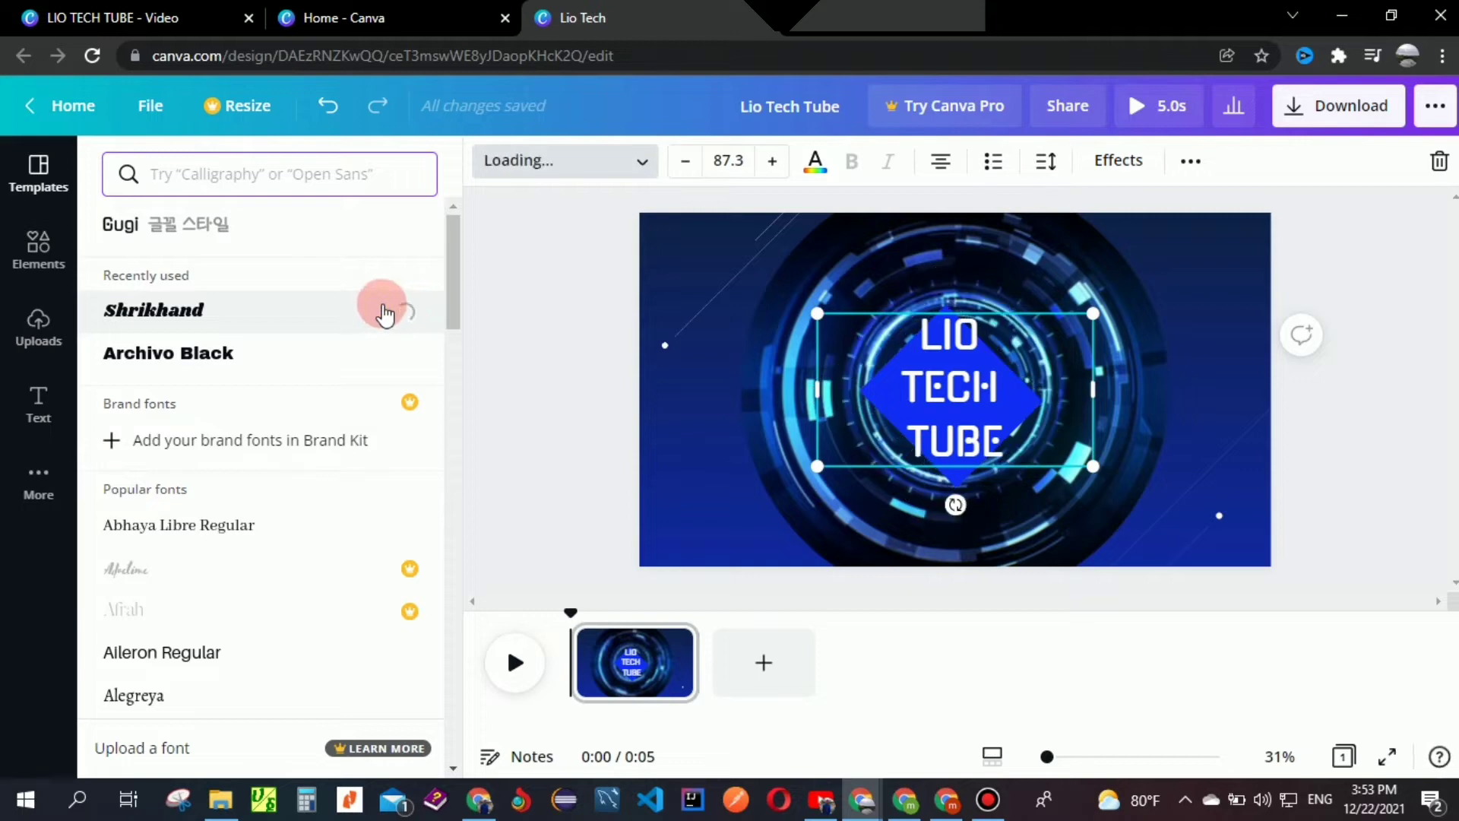
{"action": "left_click", "coordinate": [940, 397]}
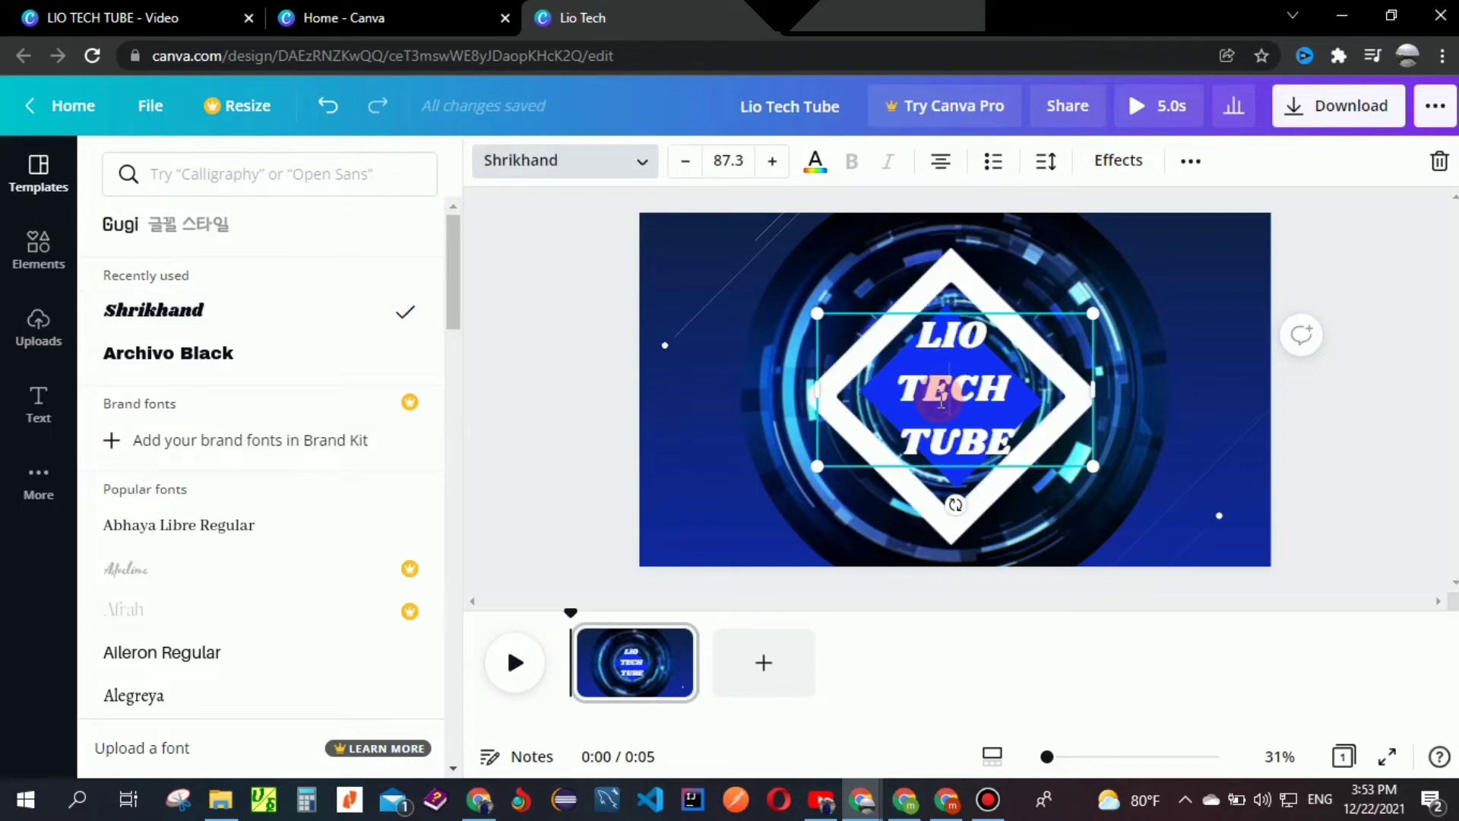
{"action": "left_click_drag", "start_coordinate": [1100, 393], "coordinate": [1111, 390]}
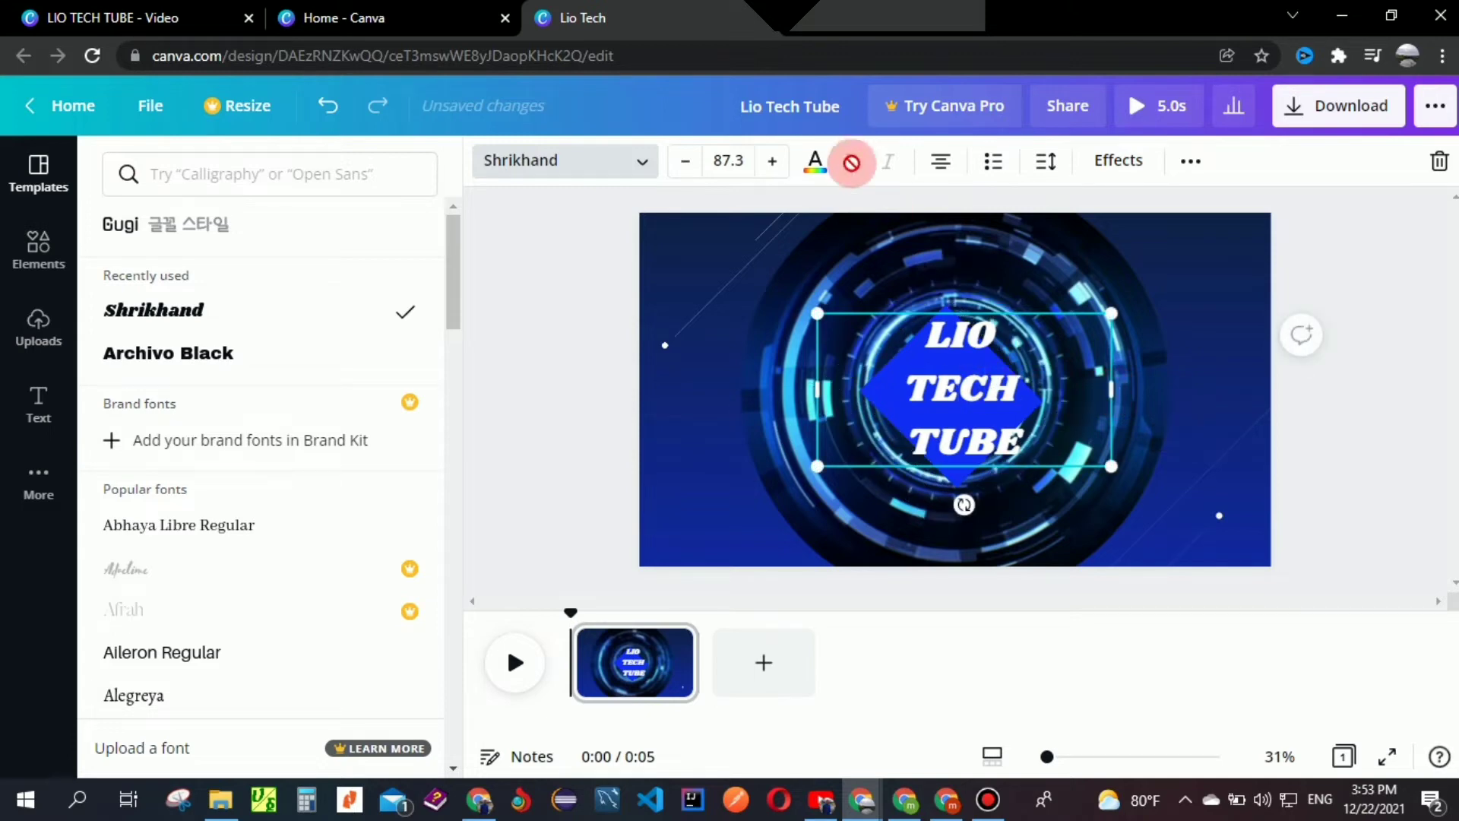
Step: Recolour the LIO TECH TUBE text bright yellow with the custom colour #EAF600
{"action": "left_click", "coordinate": [816, 163]}
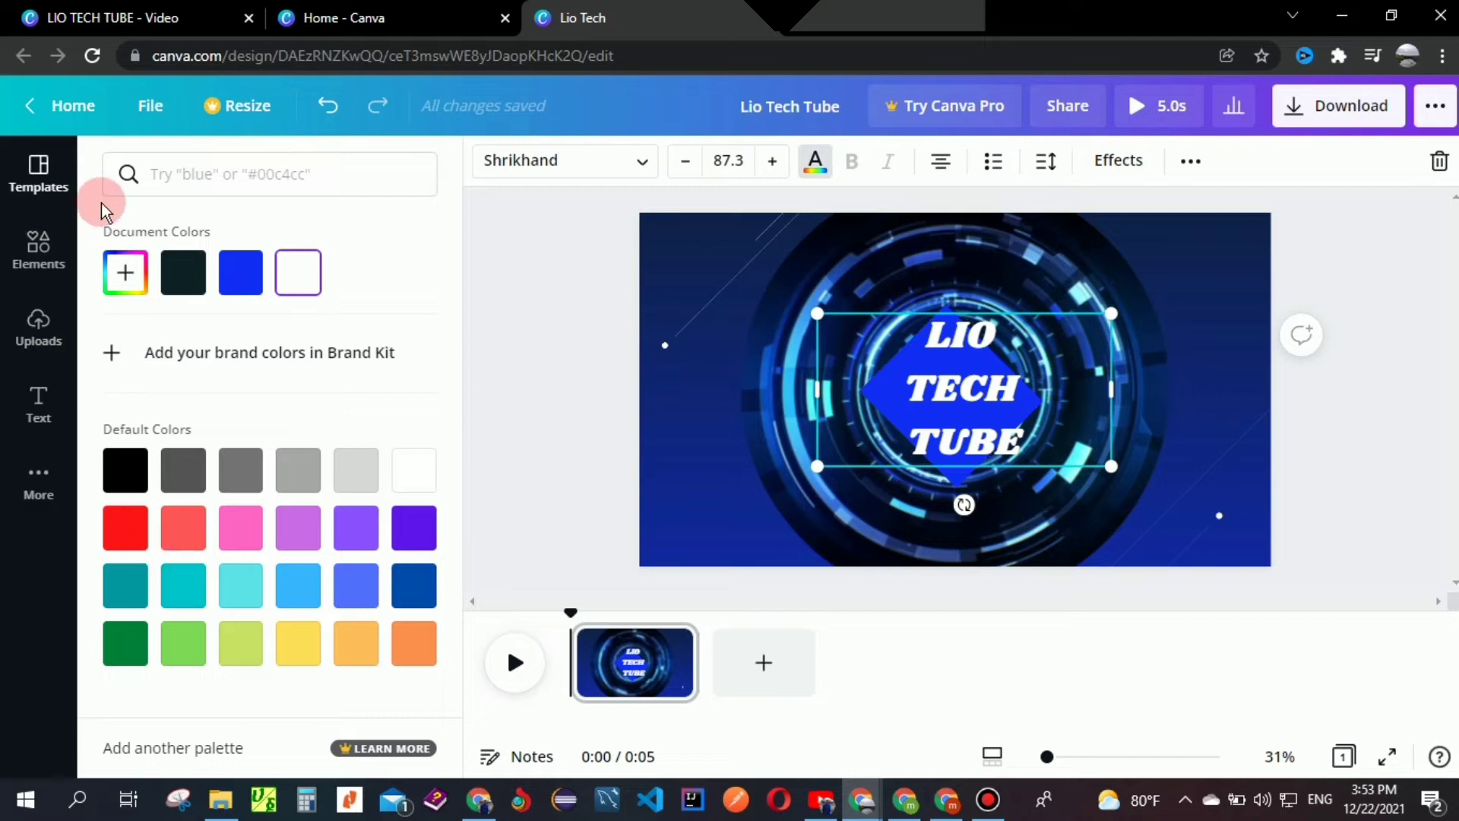
{"action": "left_click", "coordinate": [122, 272]}
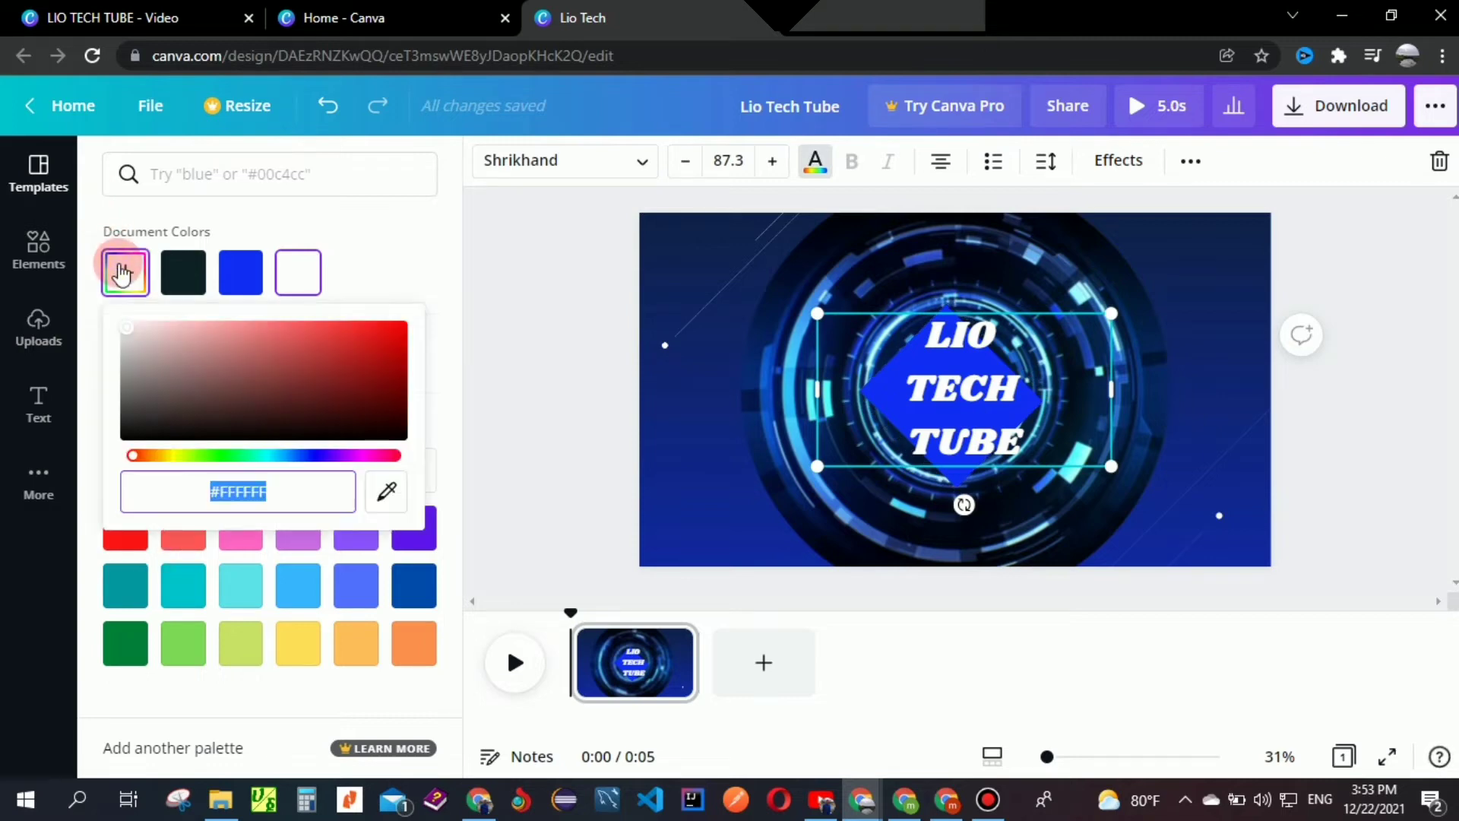
{"action": "left_click", "coordinate": [164, 456]}
{"action": "left_click_drag", "start_coordinate": [166, 458], "coordinate": [178, 459]}
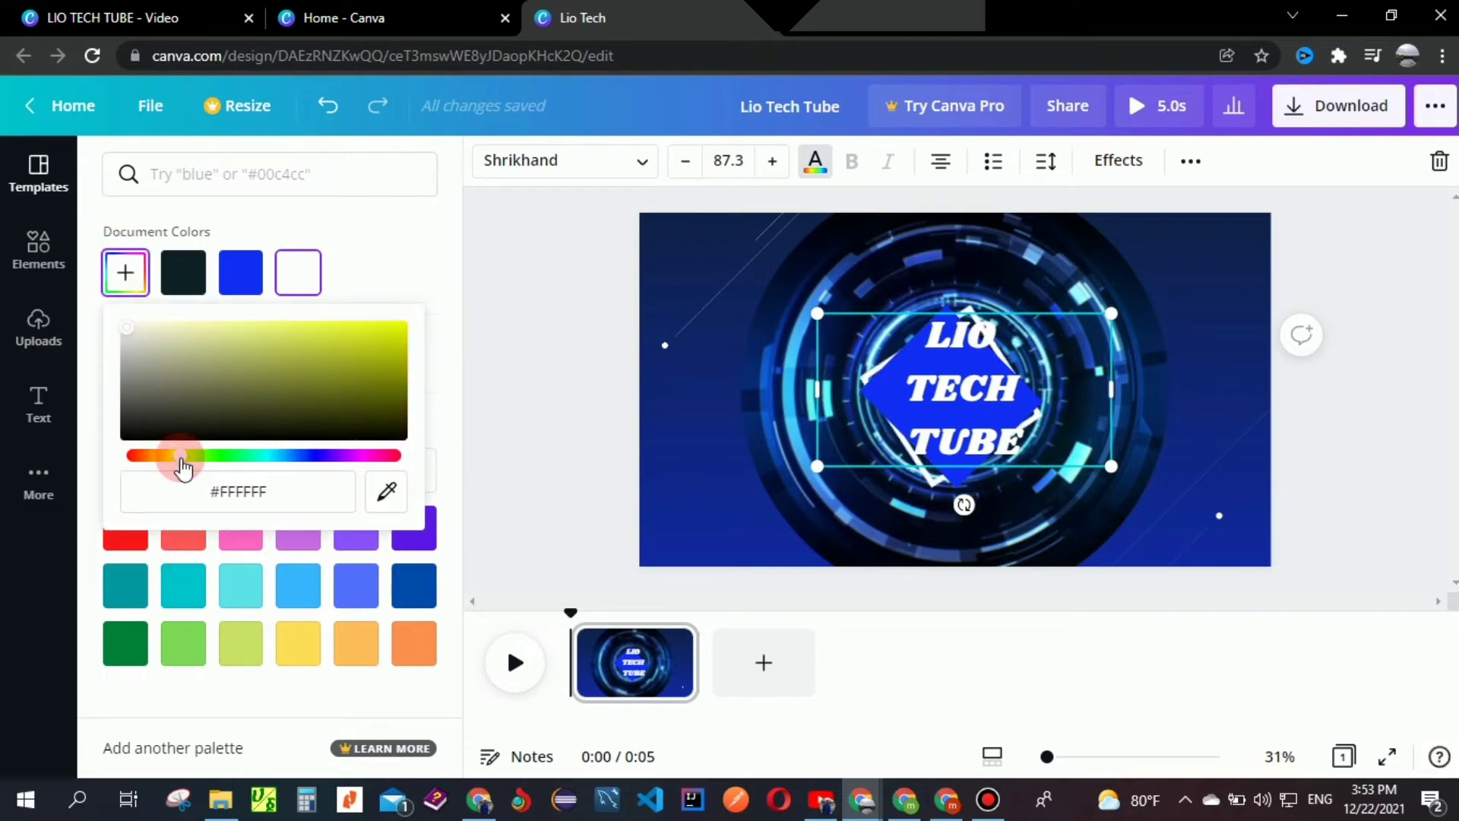
{"action": "left_click", "coordinate": [393, 355]}
{"action": "left_click_drag", "start_coordinate": [403, 351], "coordinate": [423, 326]}
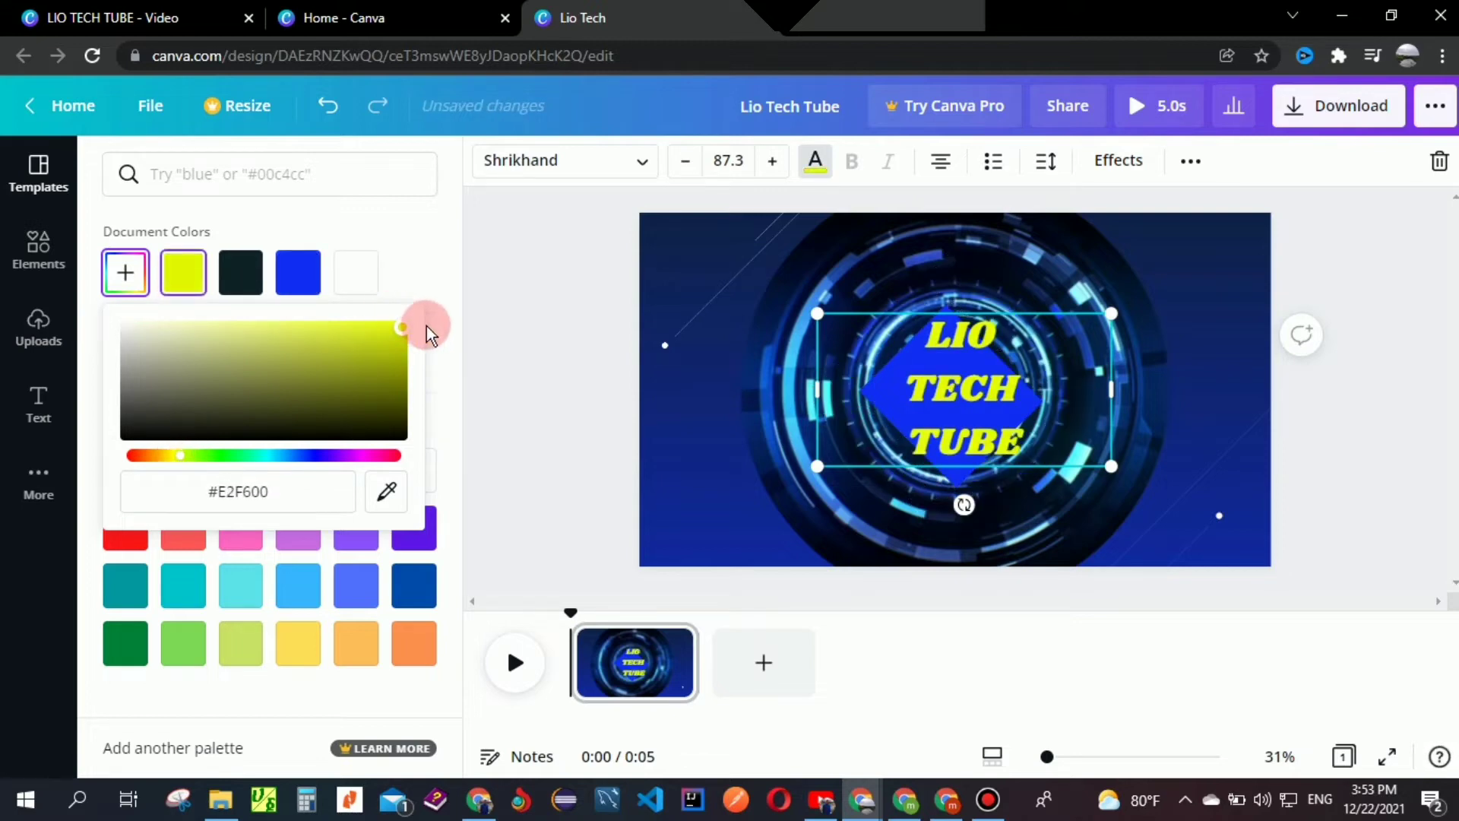
{"action": "left_click", "coordinate": [175, 456]}
{"action": "left_click_drag", "start_coordinate": [173, 459], "coordinate": [182, 465]}
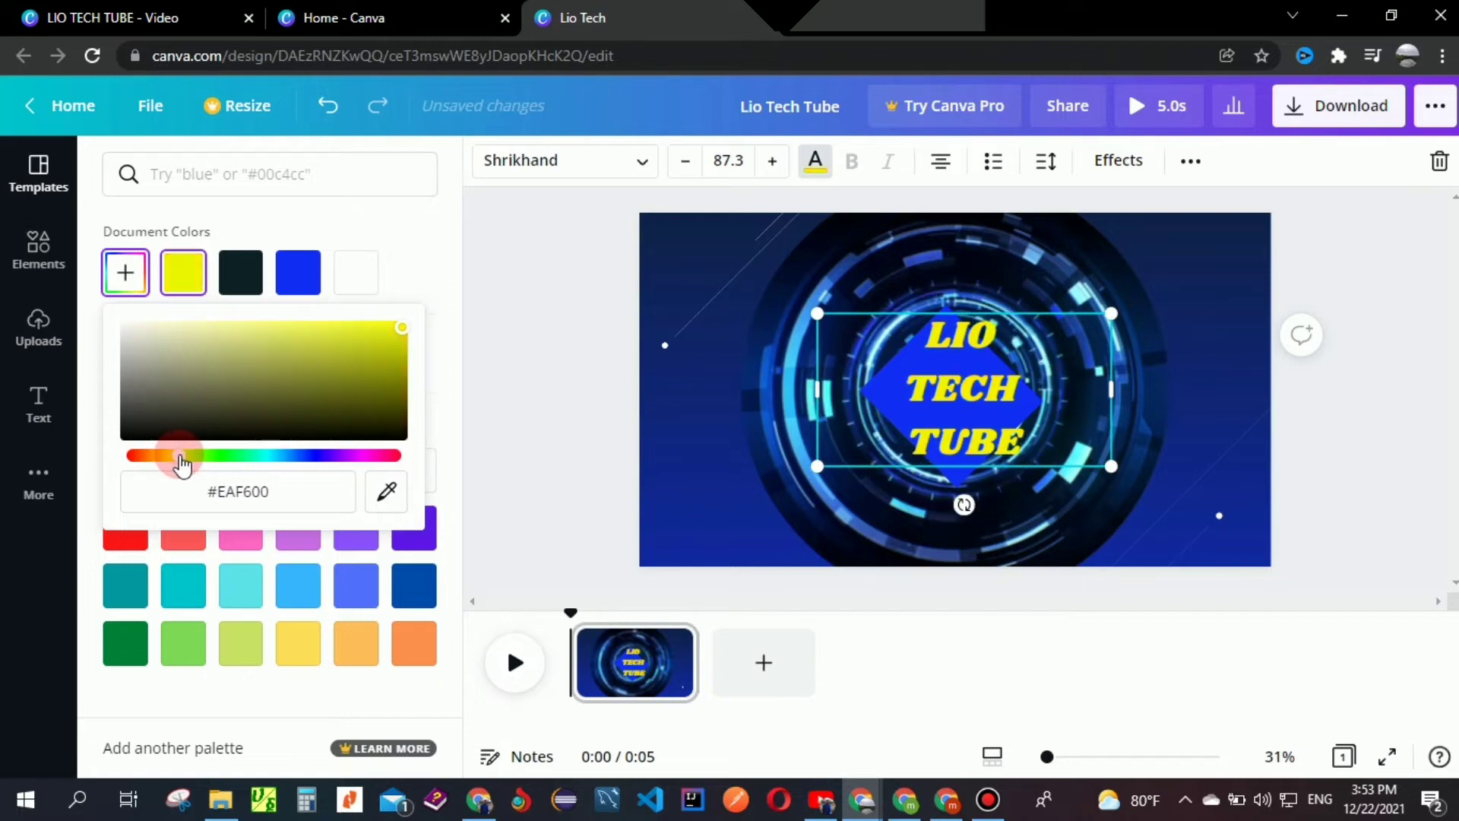
{"action": "left_click", "coordinate": [1370, 418]}
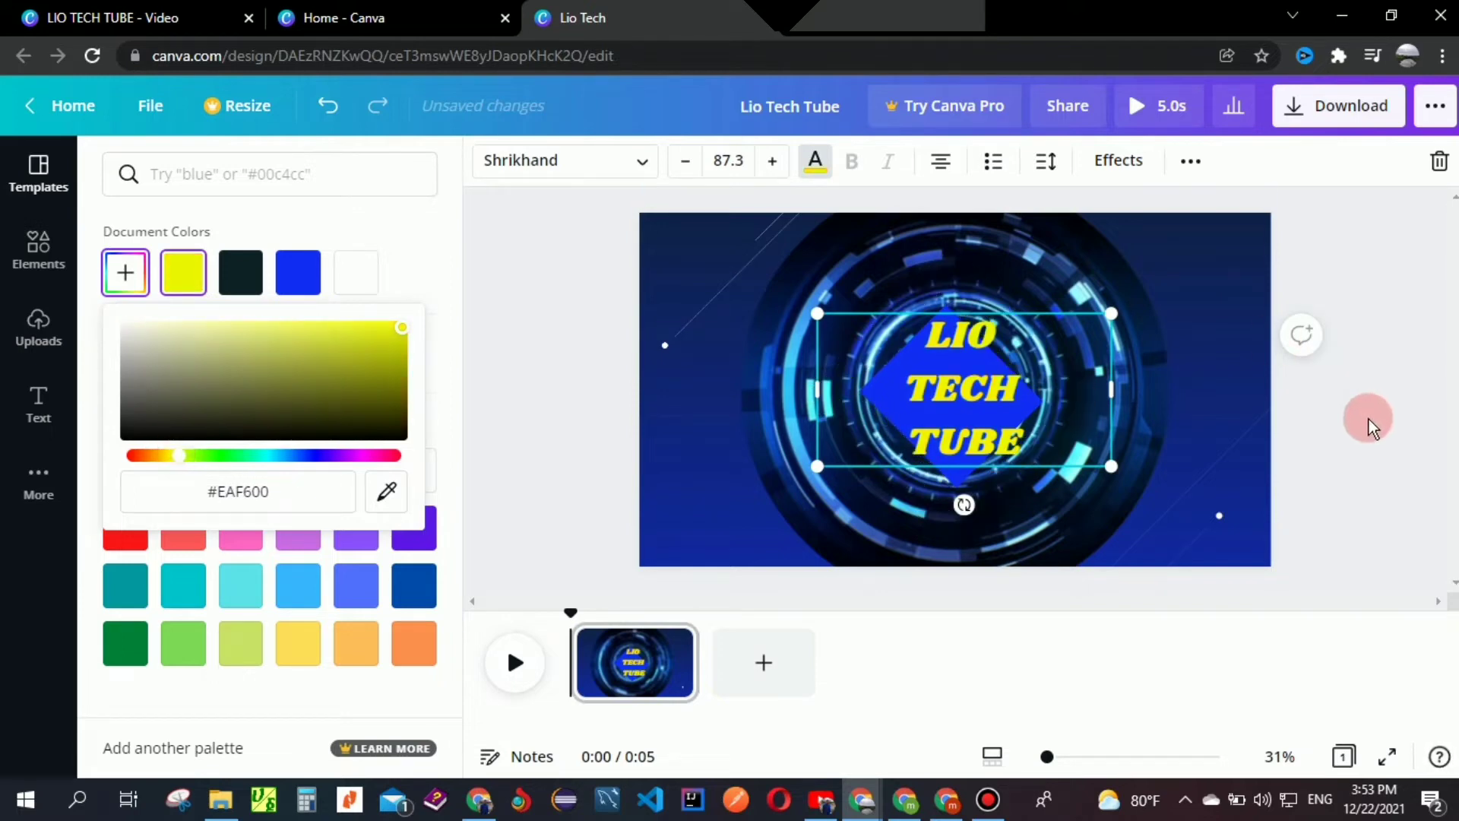
Step: Enlarge the LIO TECH TUBE text to size 92.4, shift it slightly left over the blue diamond, and play the intro
{"action": "left_click", "coordinate": [1092, 282]}
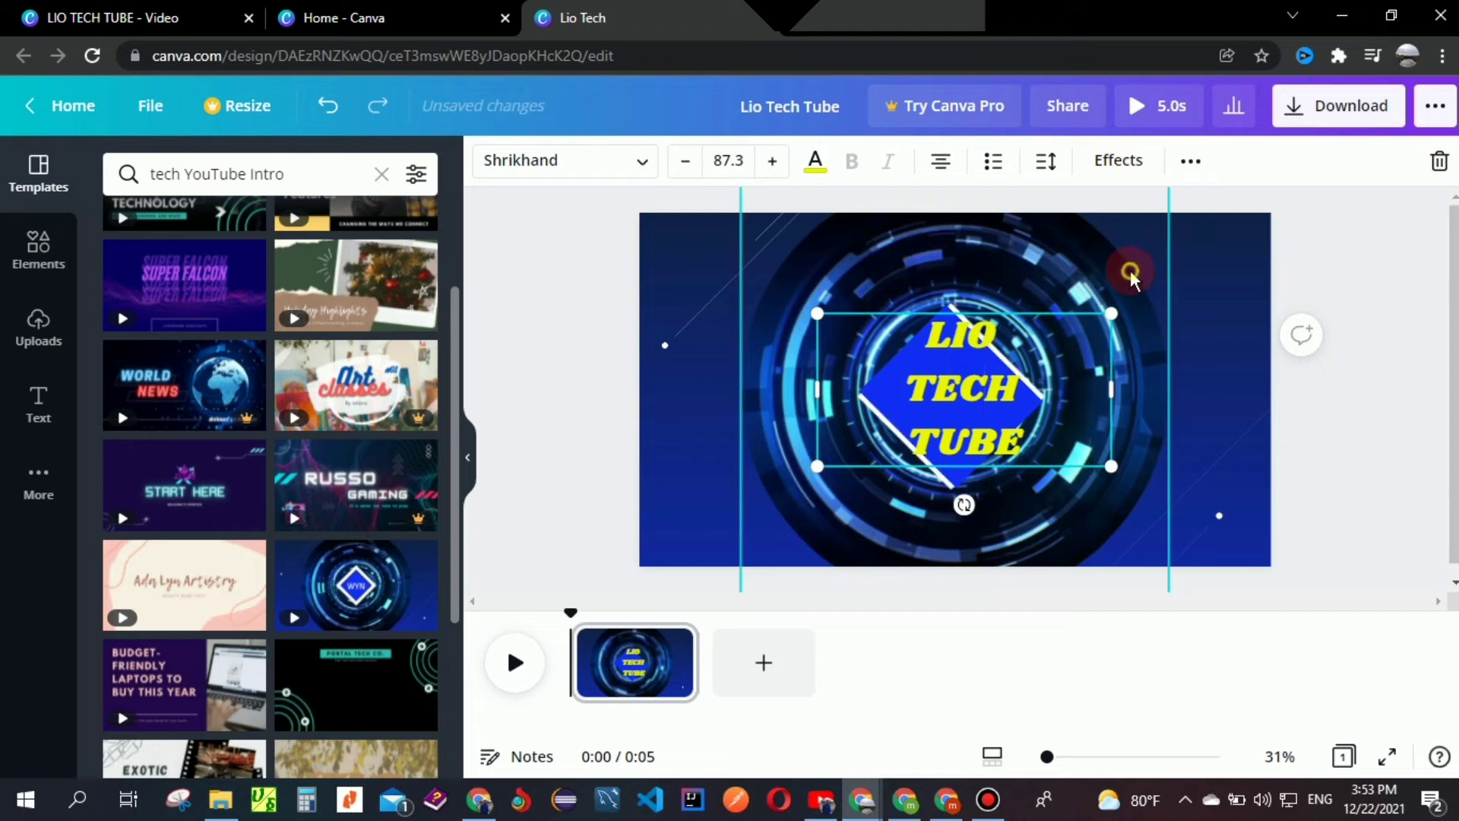
{"action": "left_click", "coordinate": [851, 414]}
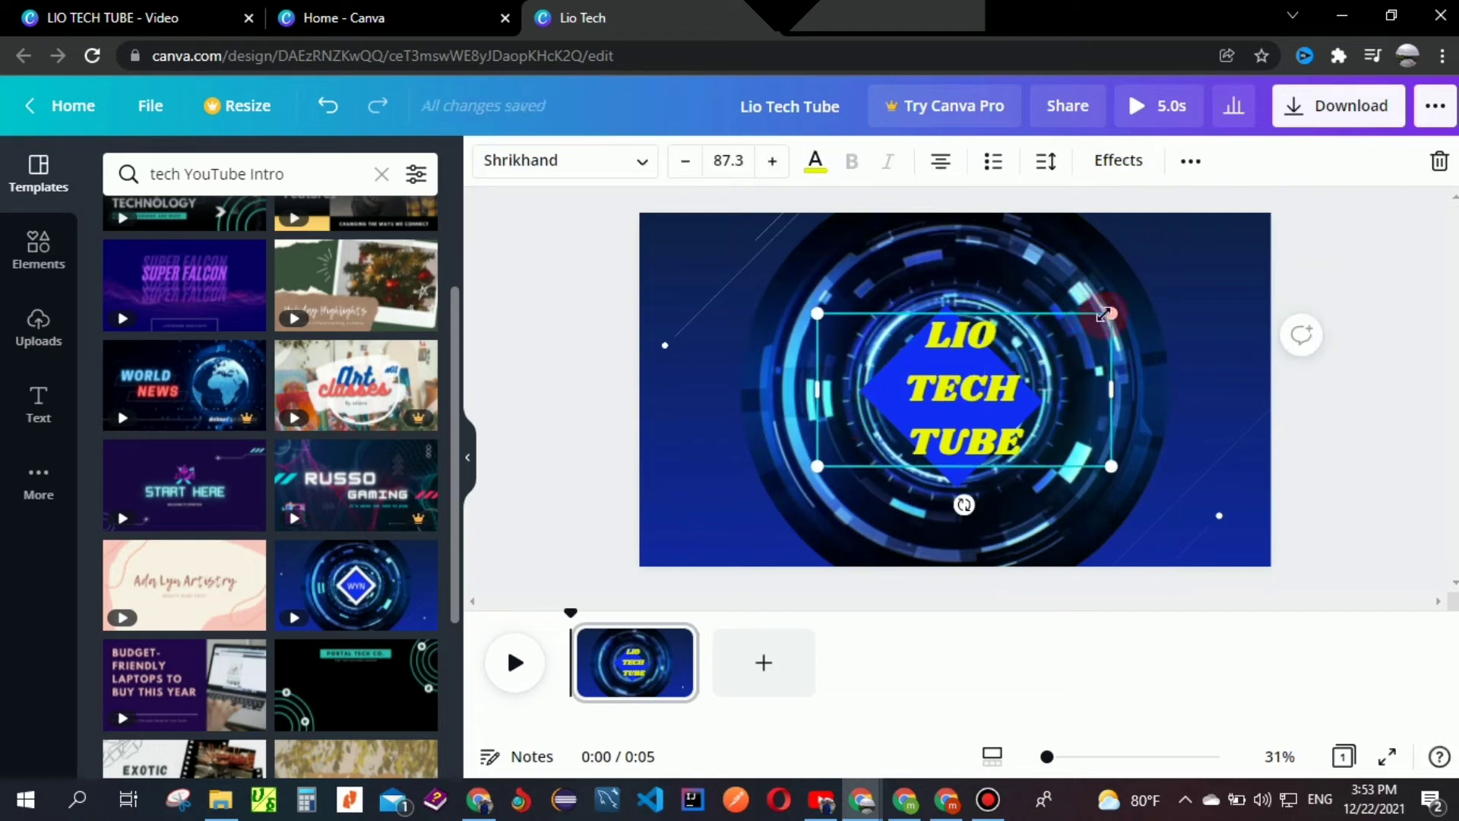
{"action": "left_click_drag", "start_coordinate": [1112, 312], "coordinate": [1129, 303]}
{"action": "mouse_move", "coordinate": [897, 394]}
{"action": "left_mouse_down"}
{"action": "mouse_move", "coordinate": [866, 397]}
{"action": "mouse_move", "coordinate": [880, 395]}
{"action": "left_mouse_up"}
{"action": "left_click", "coordinate": [1382, 345]}
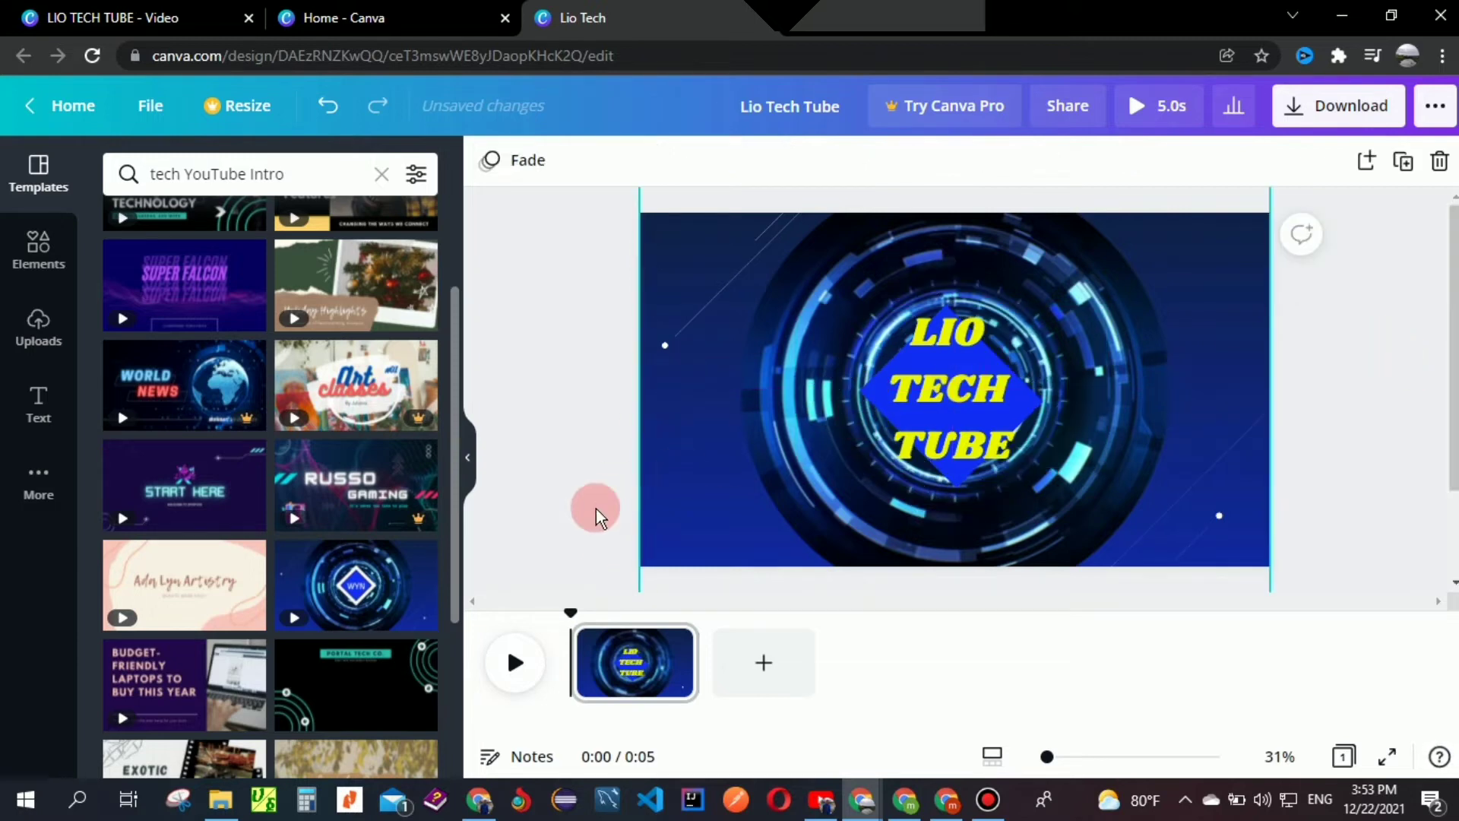
{"action": "left_click", "coordinate": [517, 663]}
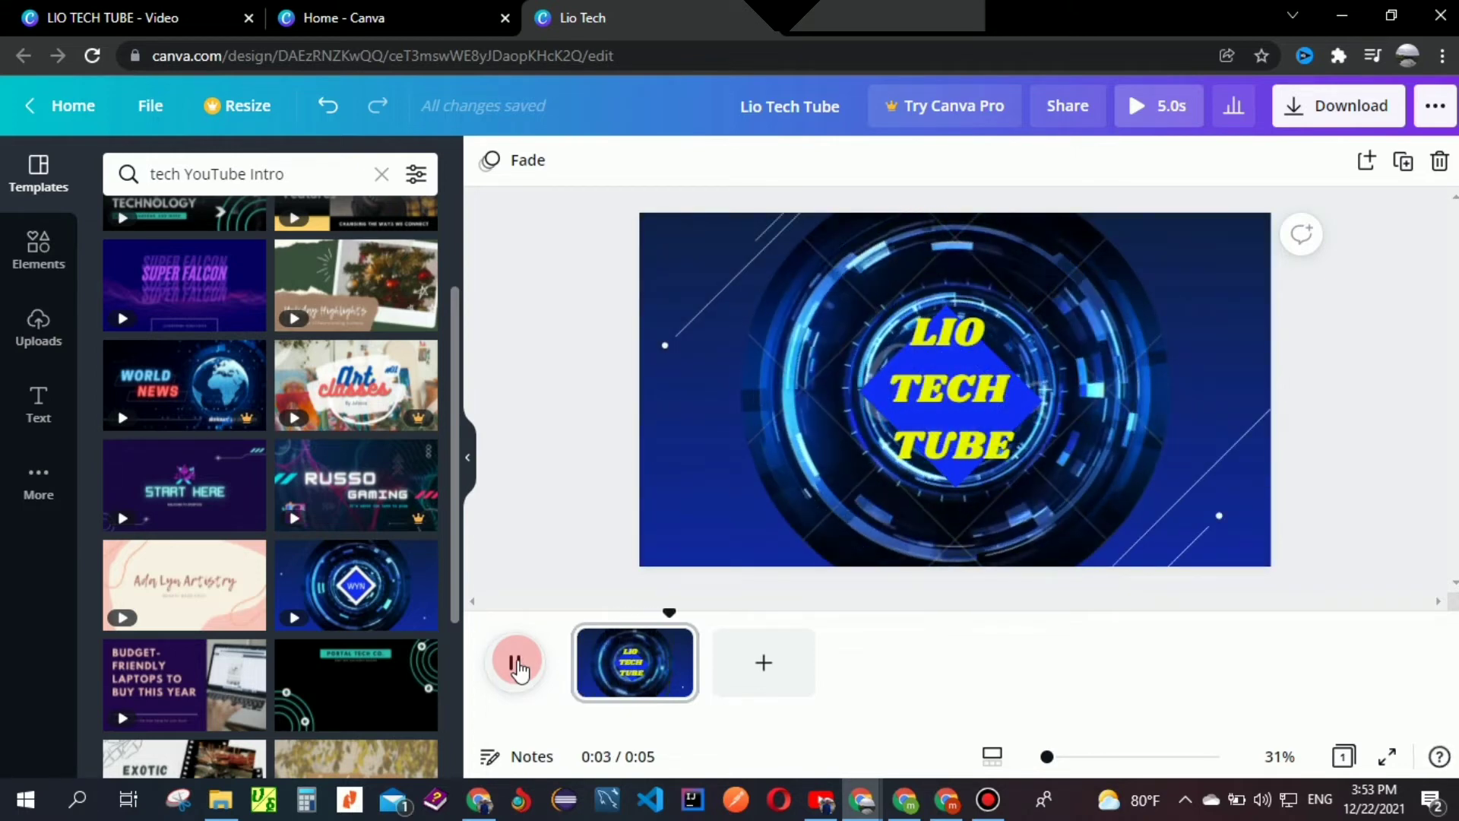
Step: Enlarge the LIO TECH TUBE text to size 100 and re-centre it over the blue diamond
{"action": "left_click", "coordinate": [918, 399]}
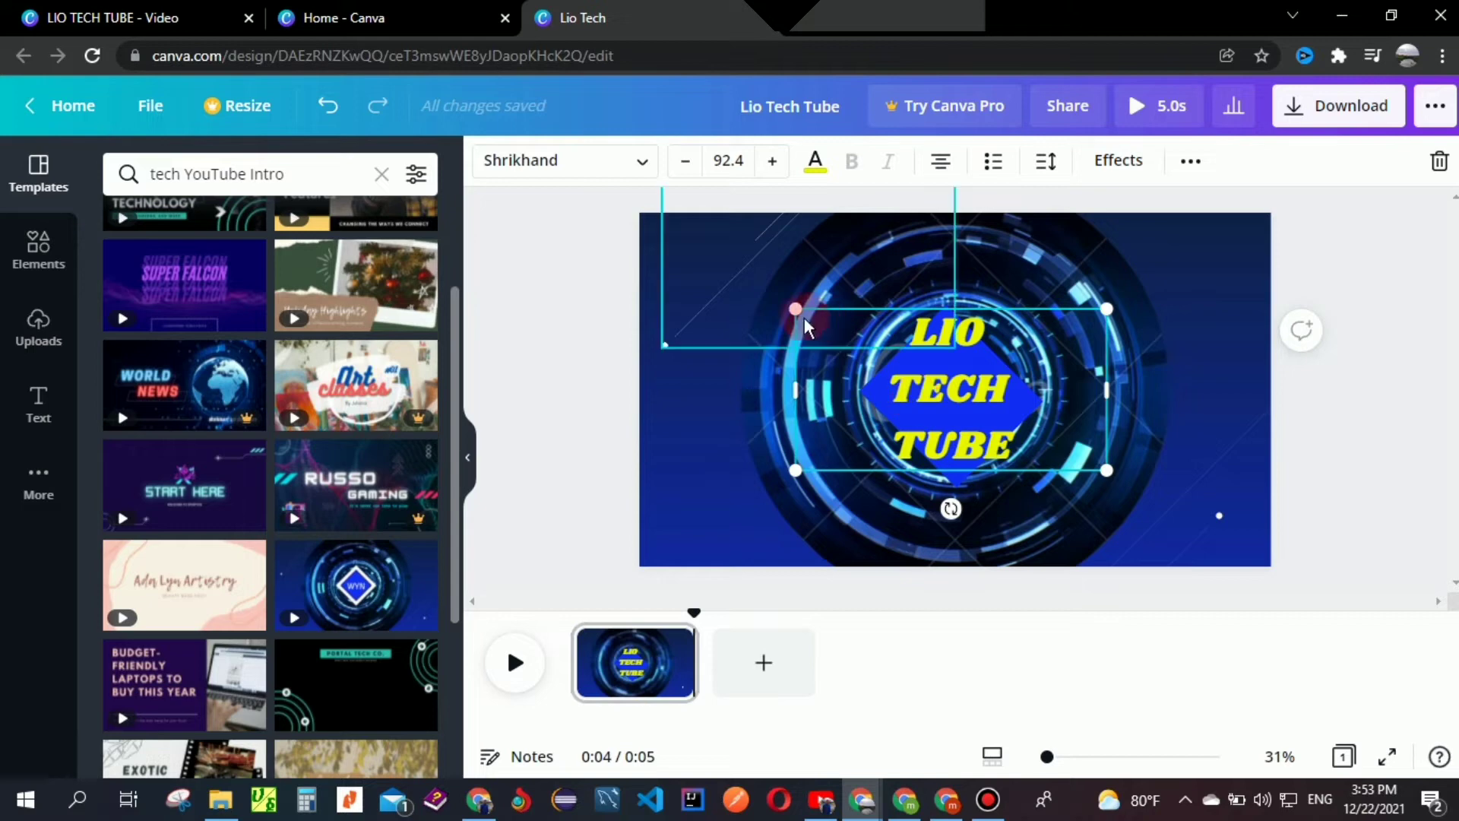
{"action": "left_click_drag", "start_coordinate": [793, 304], "coordinate": [770, 295]}
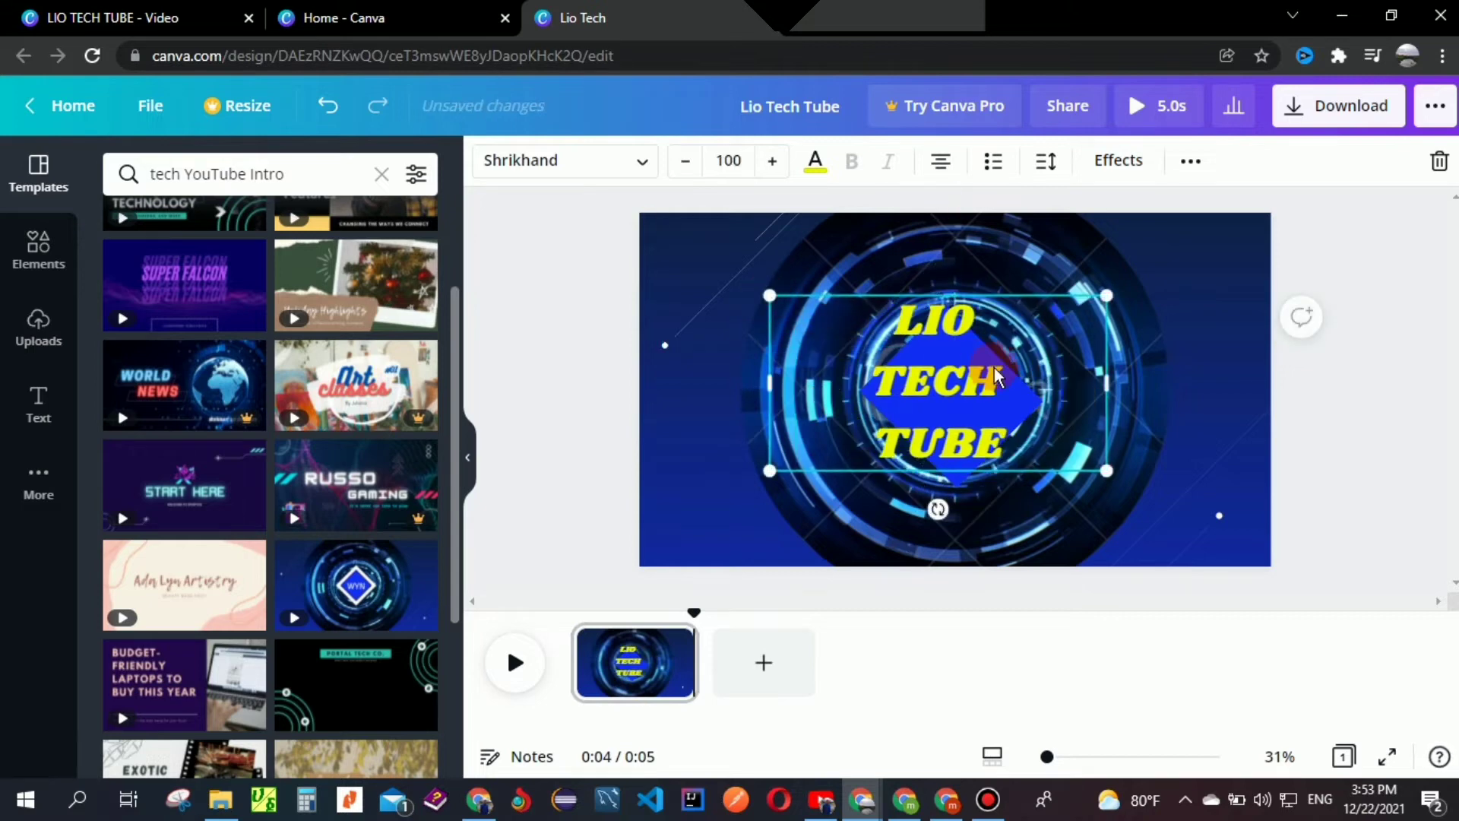
{"action": "left_click_drag", "start_coordinate": [969, 417], "coordinate": [981, 423]}
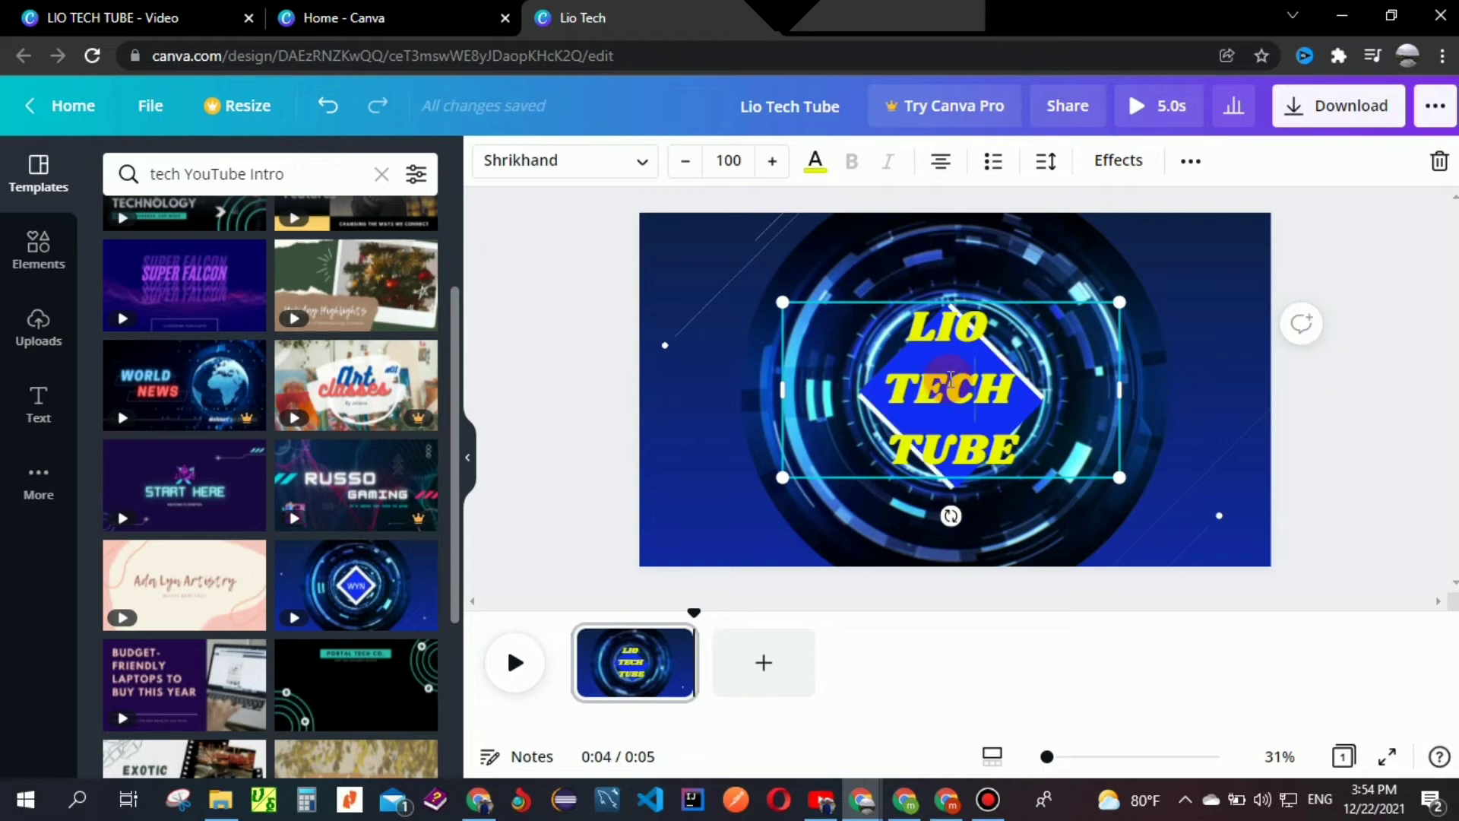
{"action": "left_click", "coordinate": [1325, 260]}
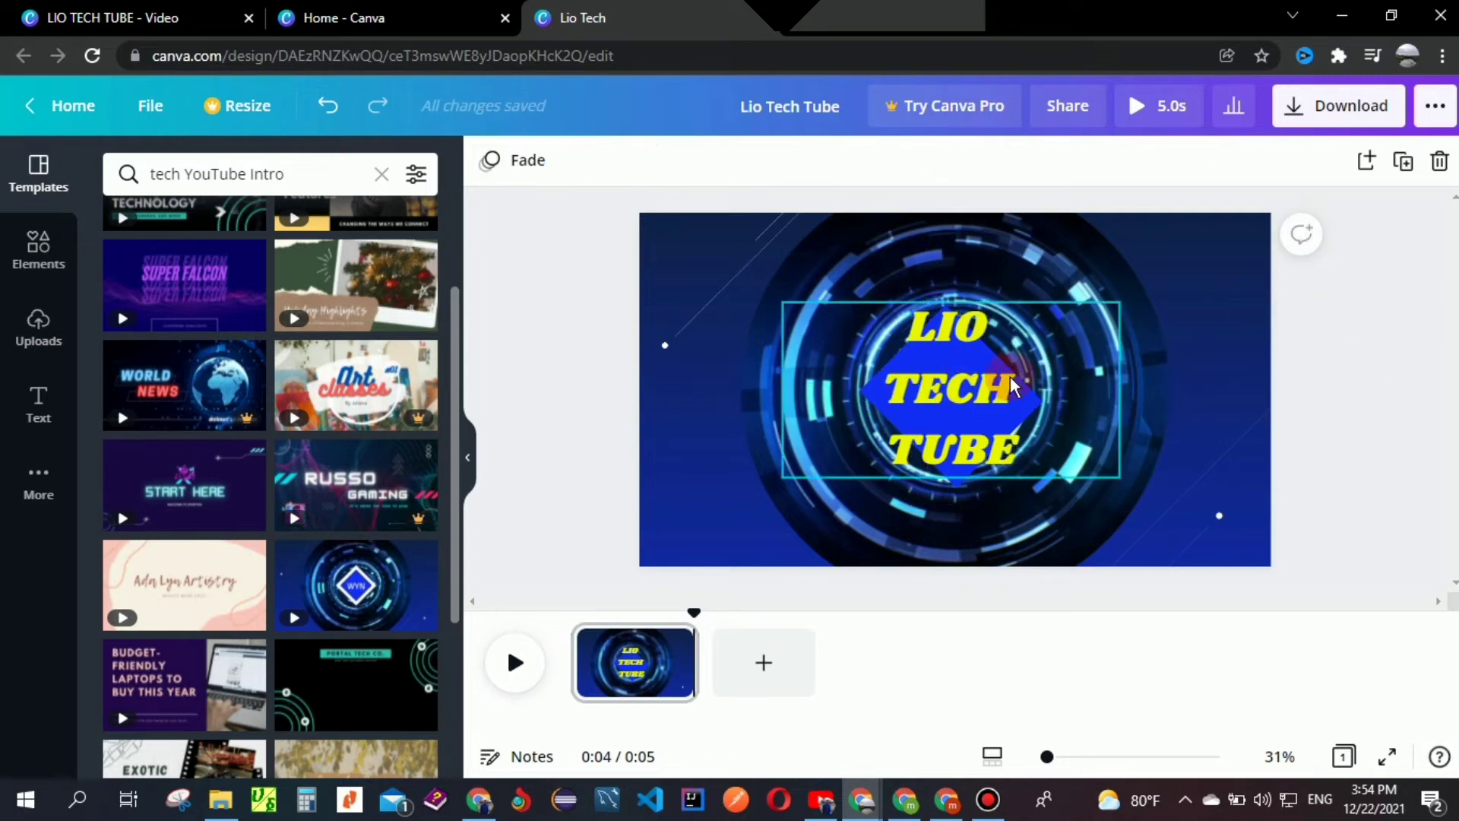
Step: Try the Ascend, Bounce, Roll and Shift animations on the LIO TECH TUBE text and settle on Burst
{"action": "left_click", "coordinate": [992, 392]}
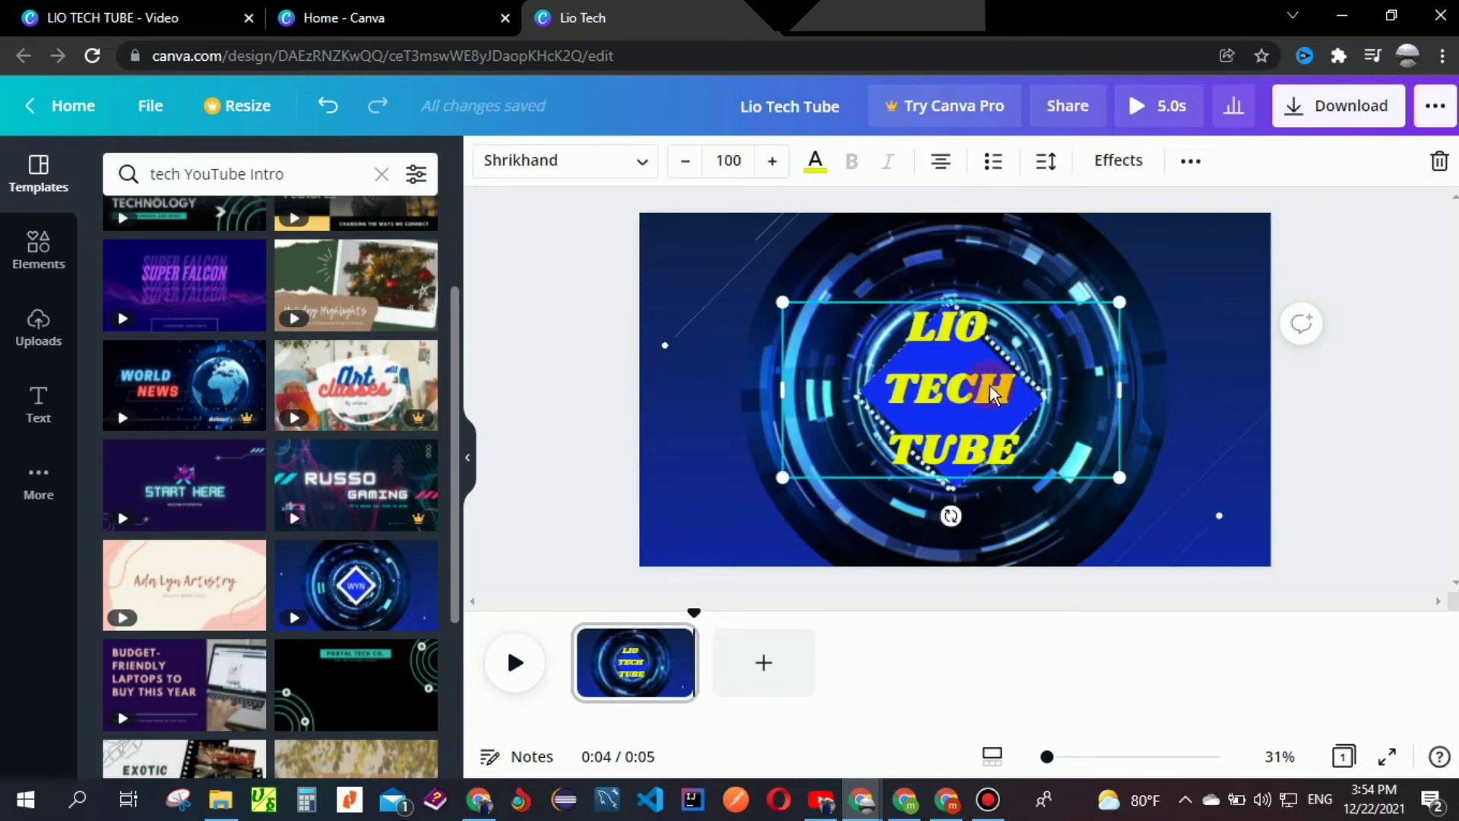
{"action": "left_click", "coordinate": [1192, 165]}
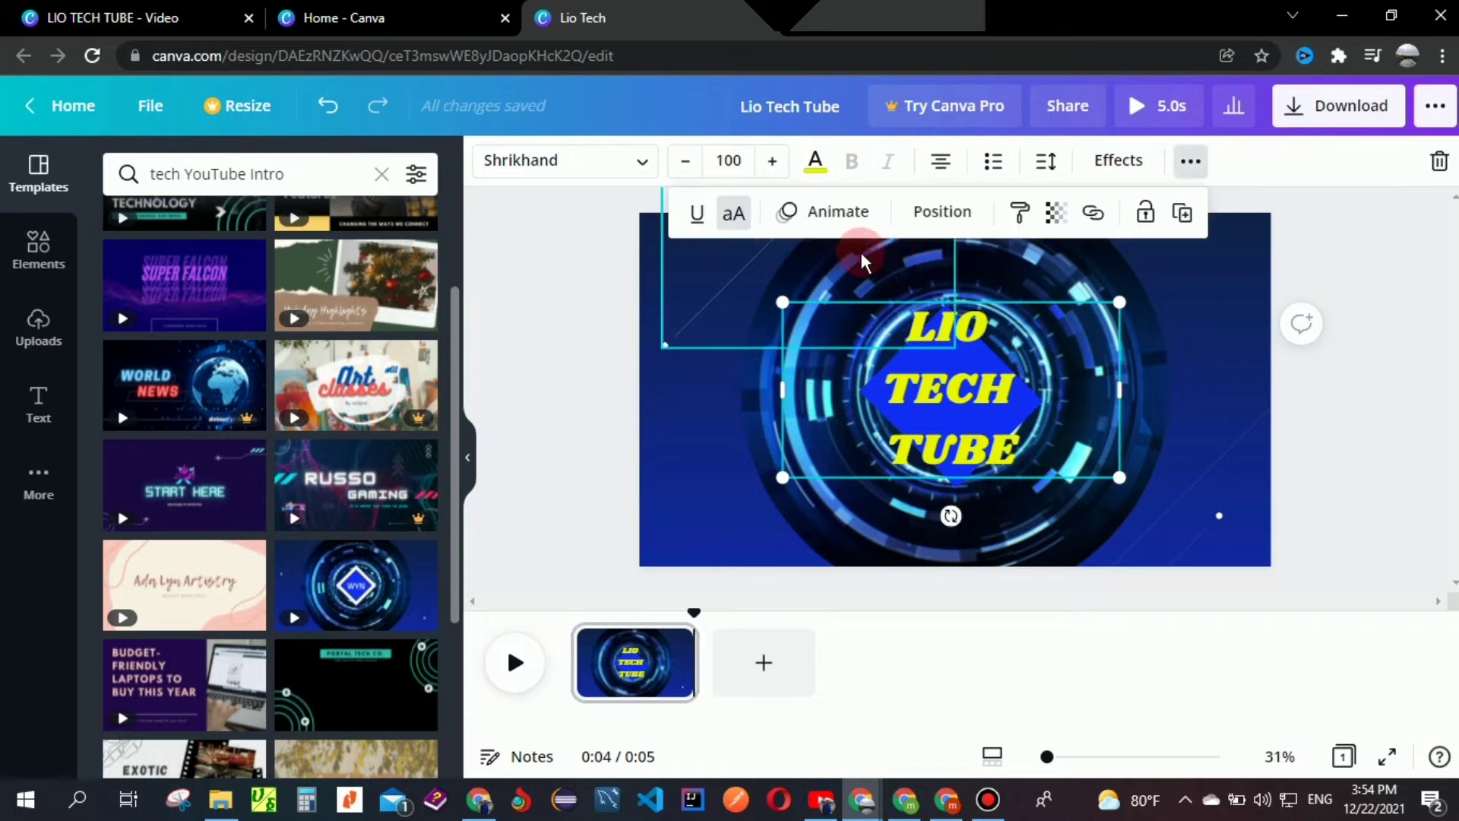
{"action": "left_click", "coordinate": [827, 228]}
{"action": "left_click", "coordinate": [152, 432]}
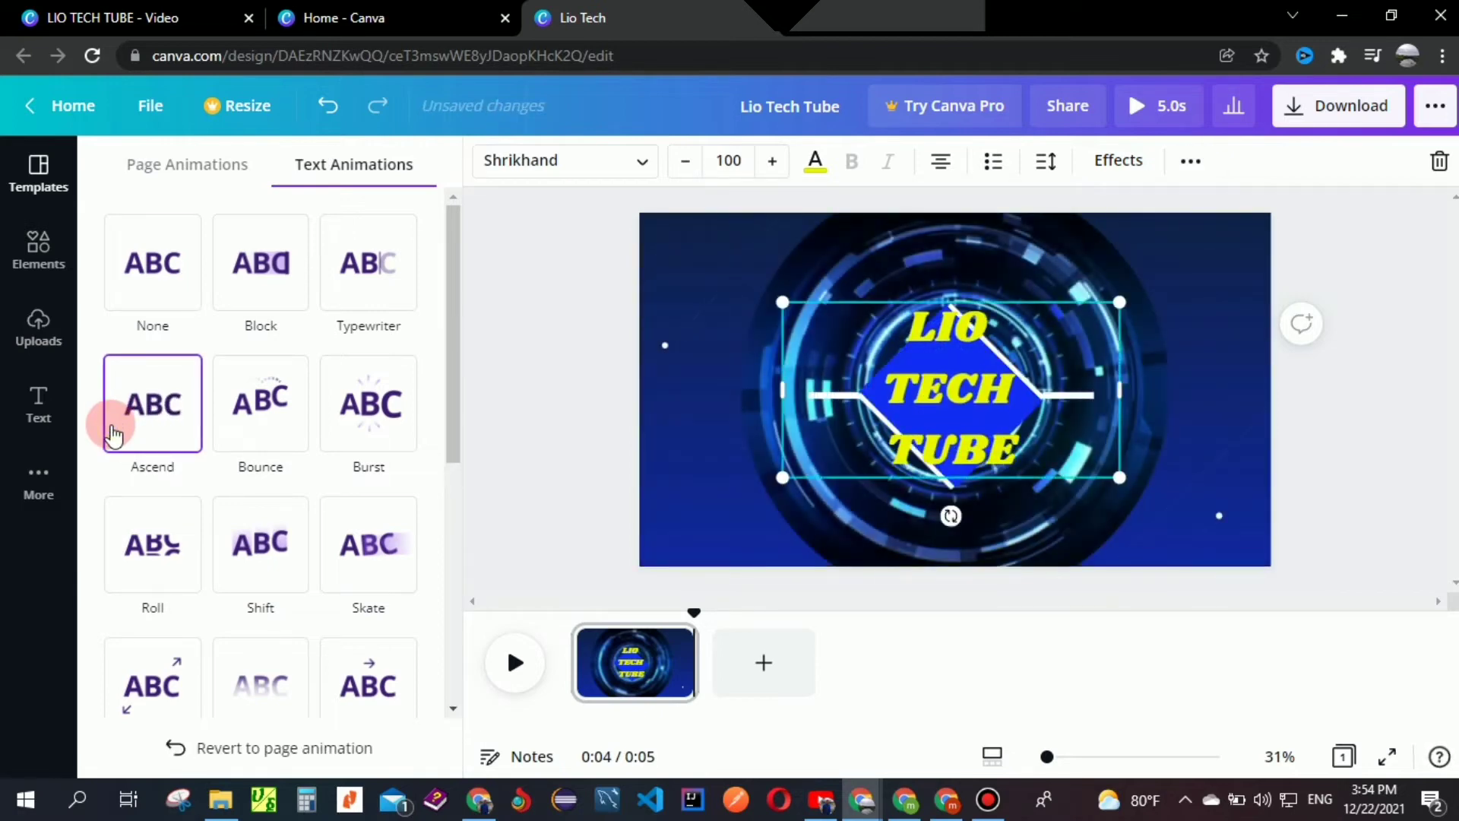
{"action": "left_click", "coordinate": [229, 420]}
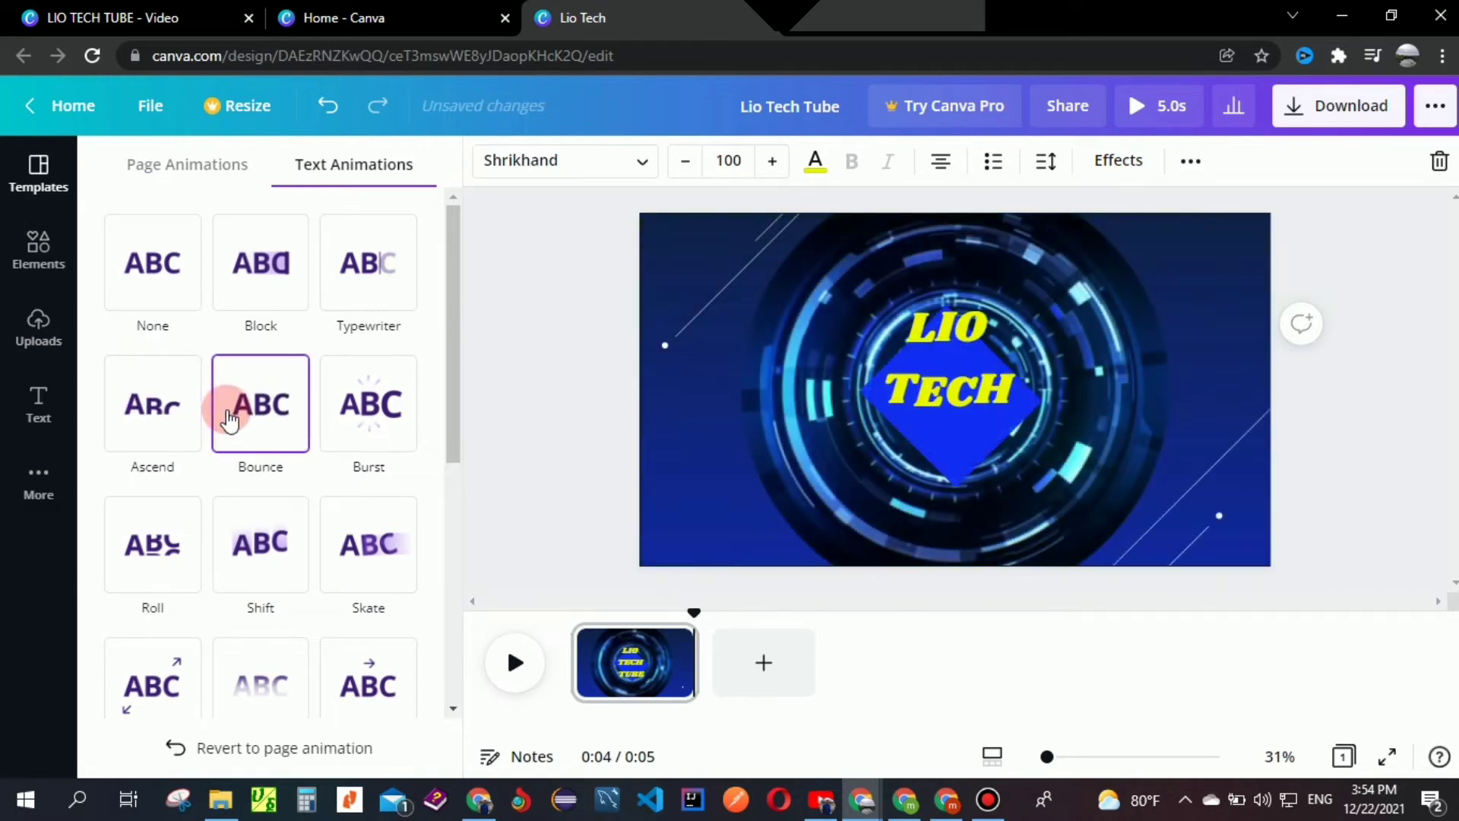
{"action": "left_click", "coordinate": [376, 405]}
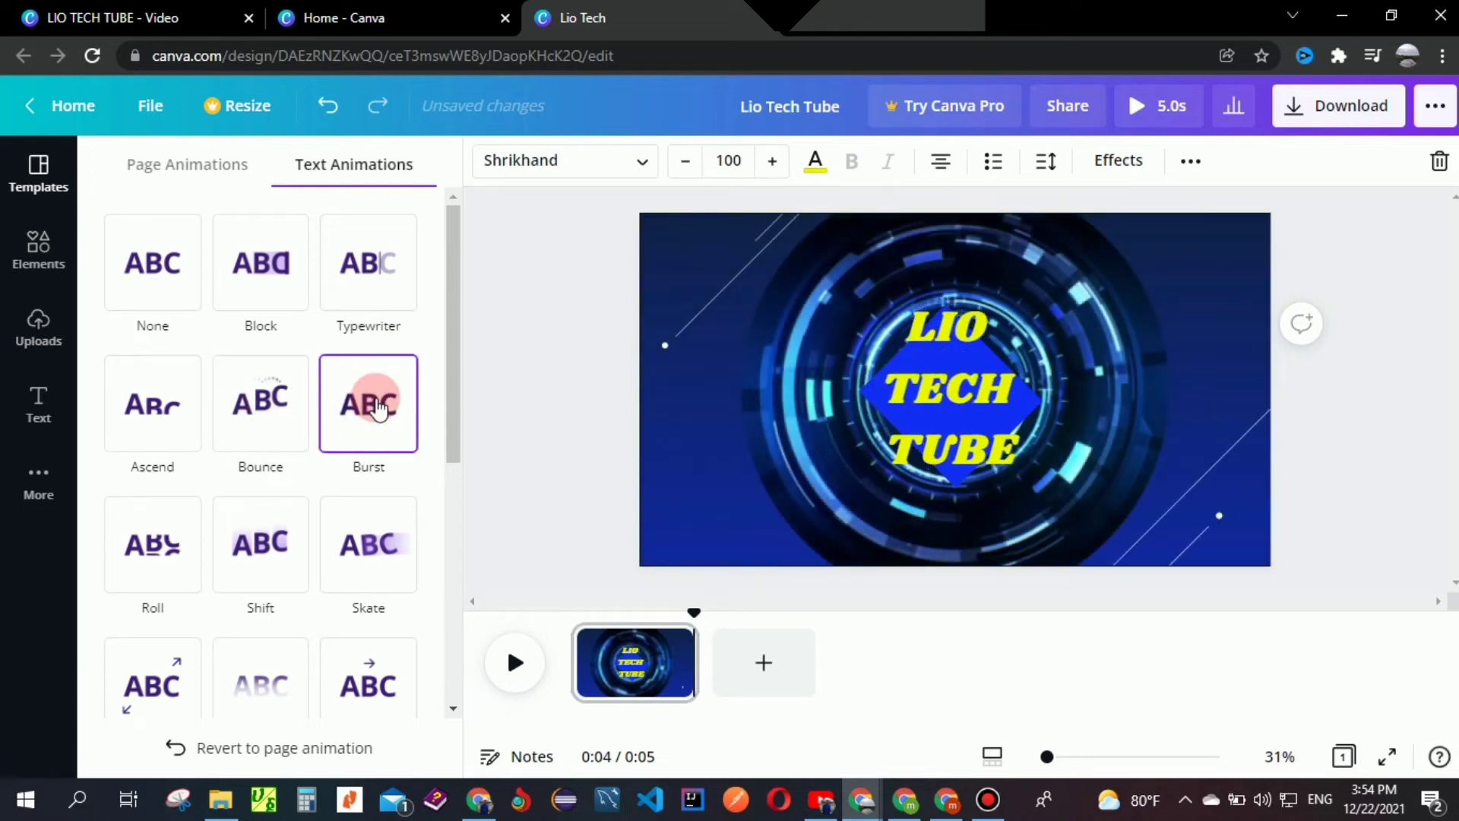
{"action": "left_click", "coordinate": [177, 555]}
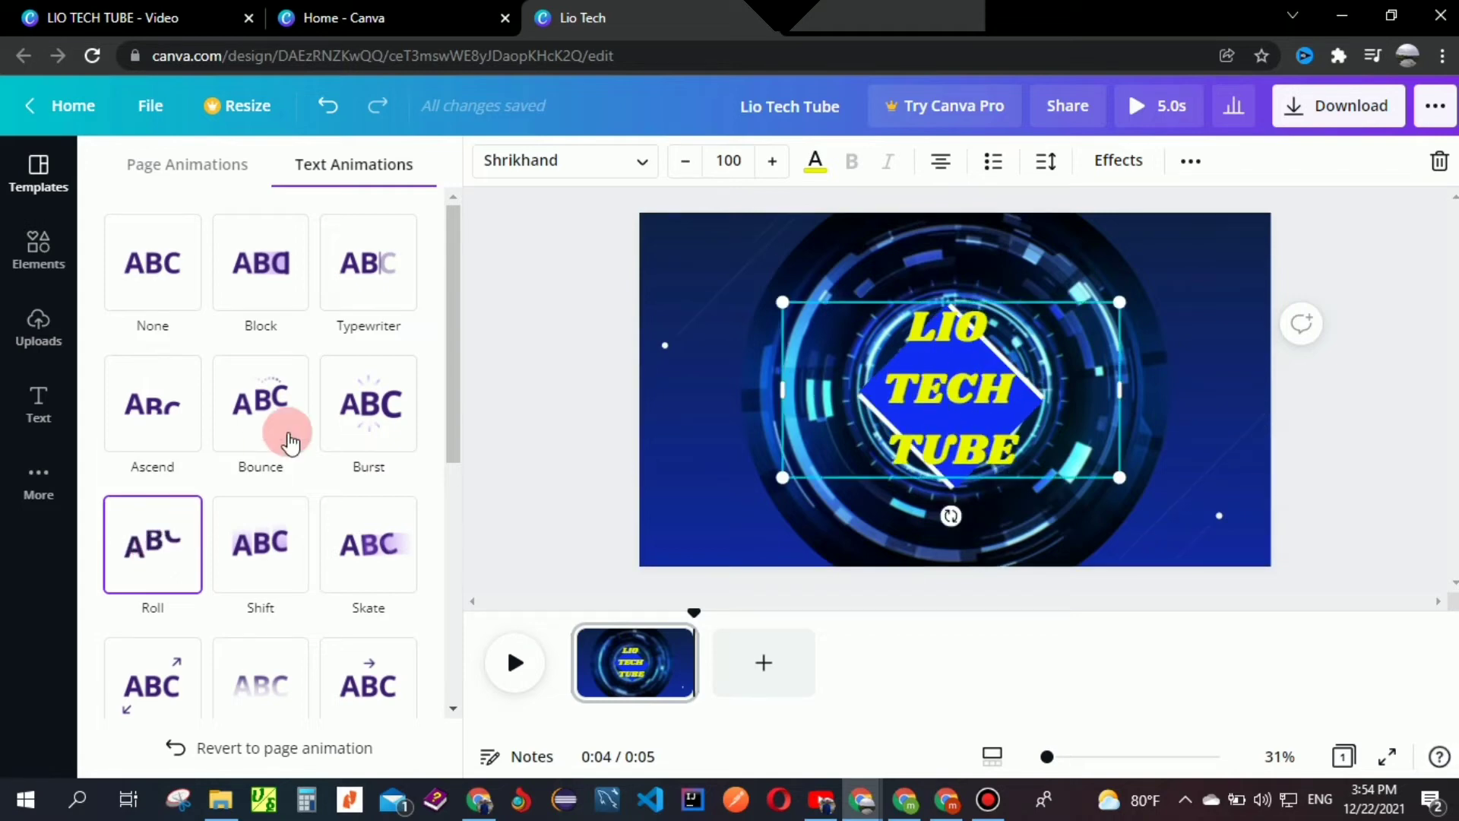
{"action": "left_click", "coordinate": [258, 534]}
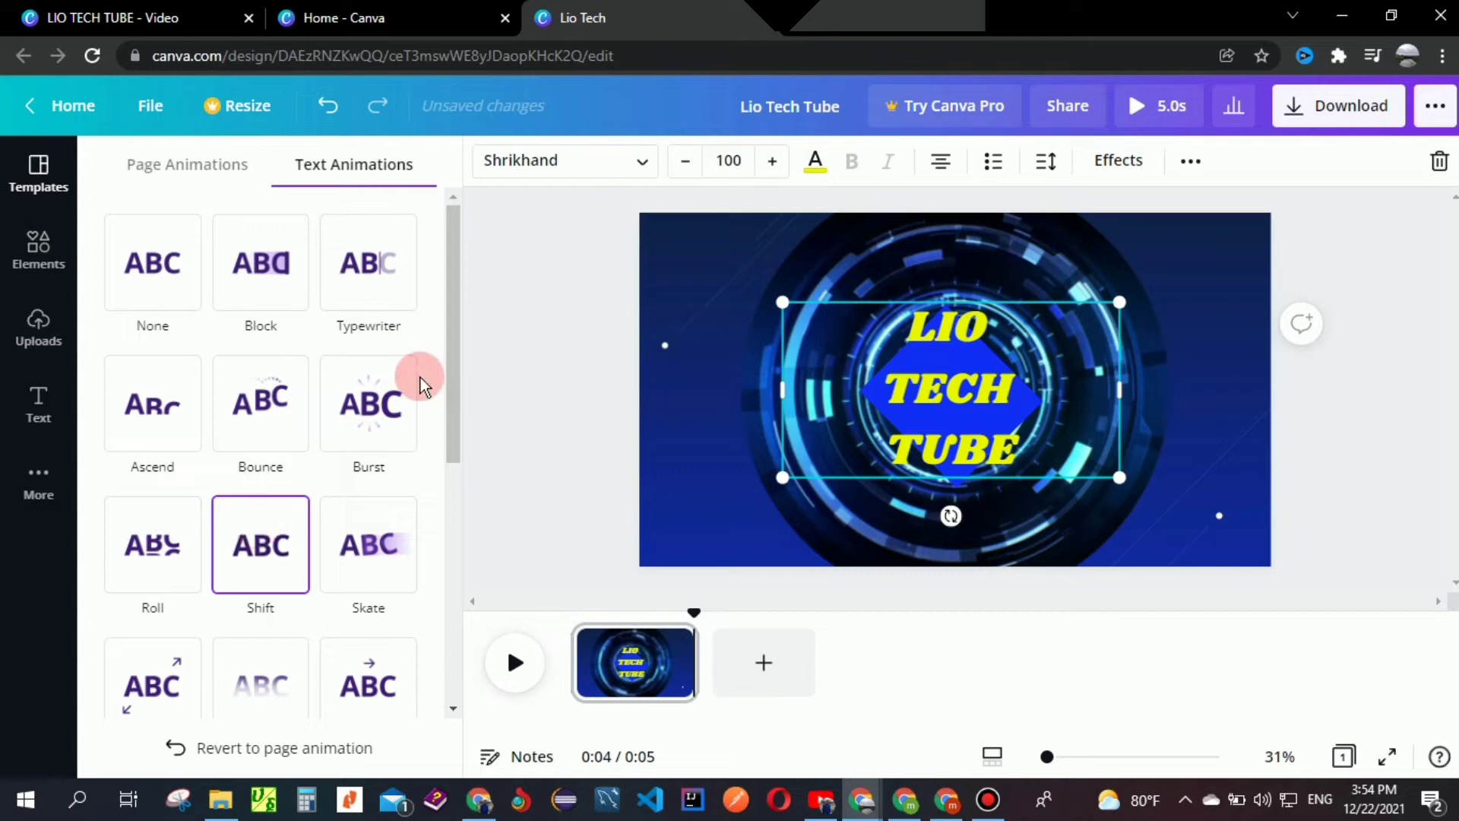
{"action": "left_click", "coordinate": [388, 391]}
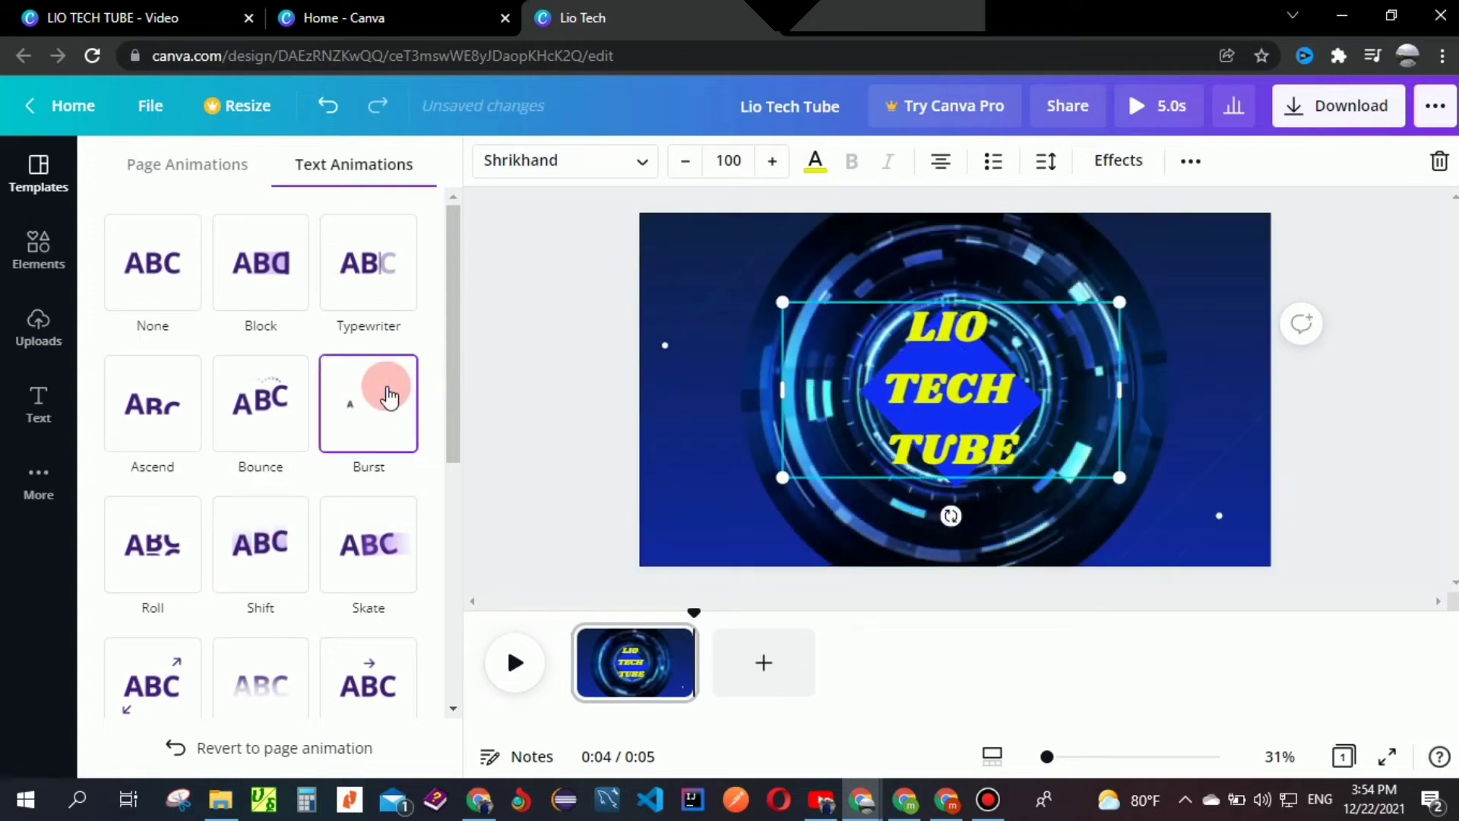
{"action": "left_click", "coordinate": [1427, 335]}
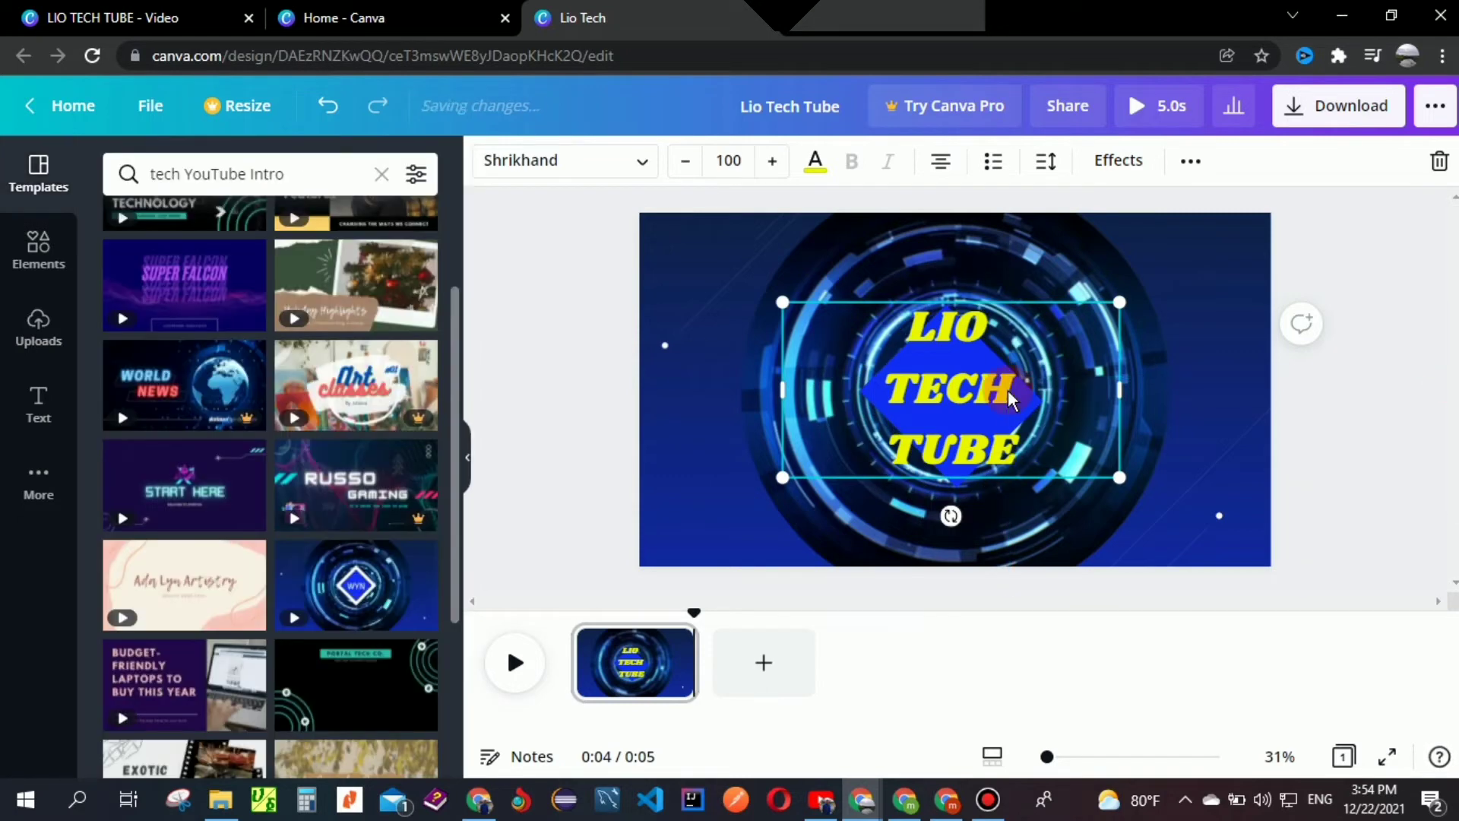
Step: Play the intro from the start to check the animated LIO TECH TUBE text
{"action": "left_click", "coordinate": [516, 666]}
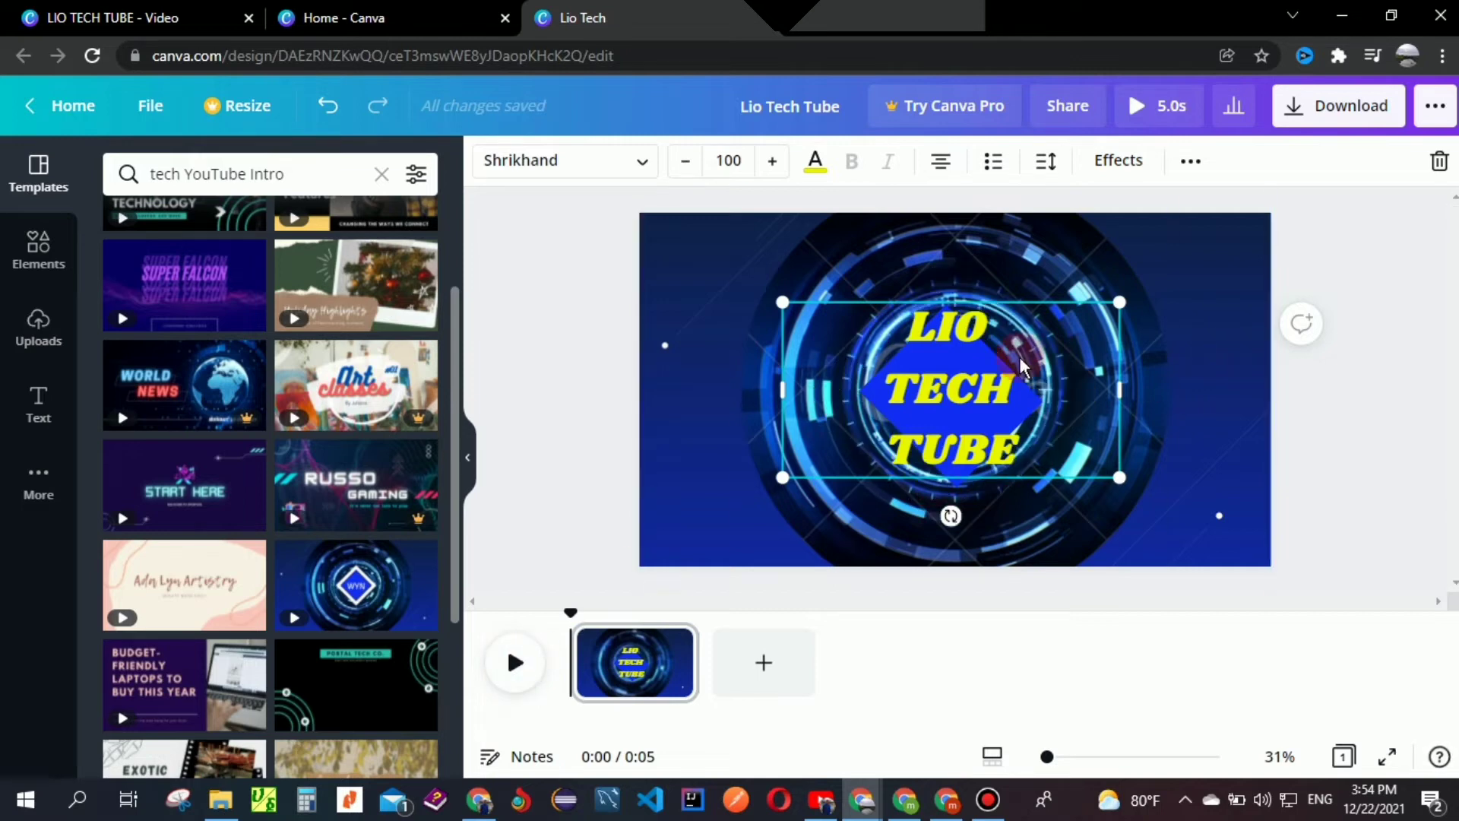
{"action": "left_click", "coordinate": [515, 668]}
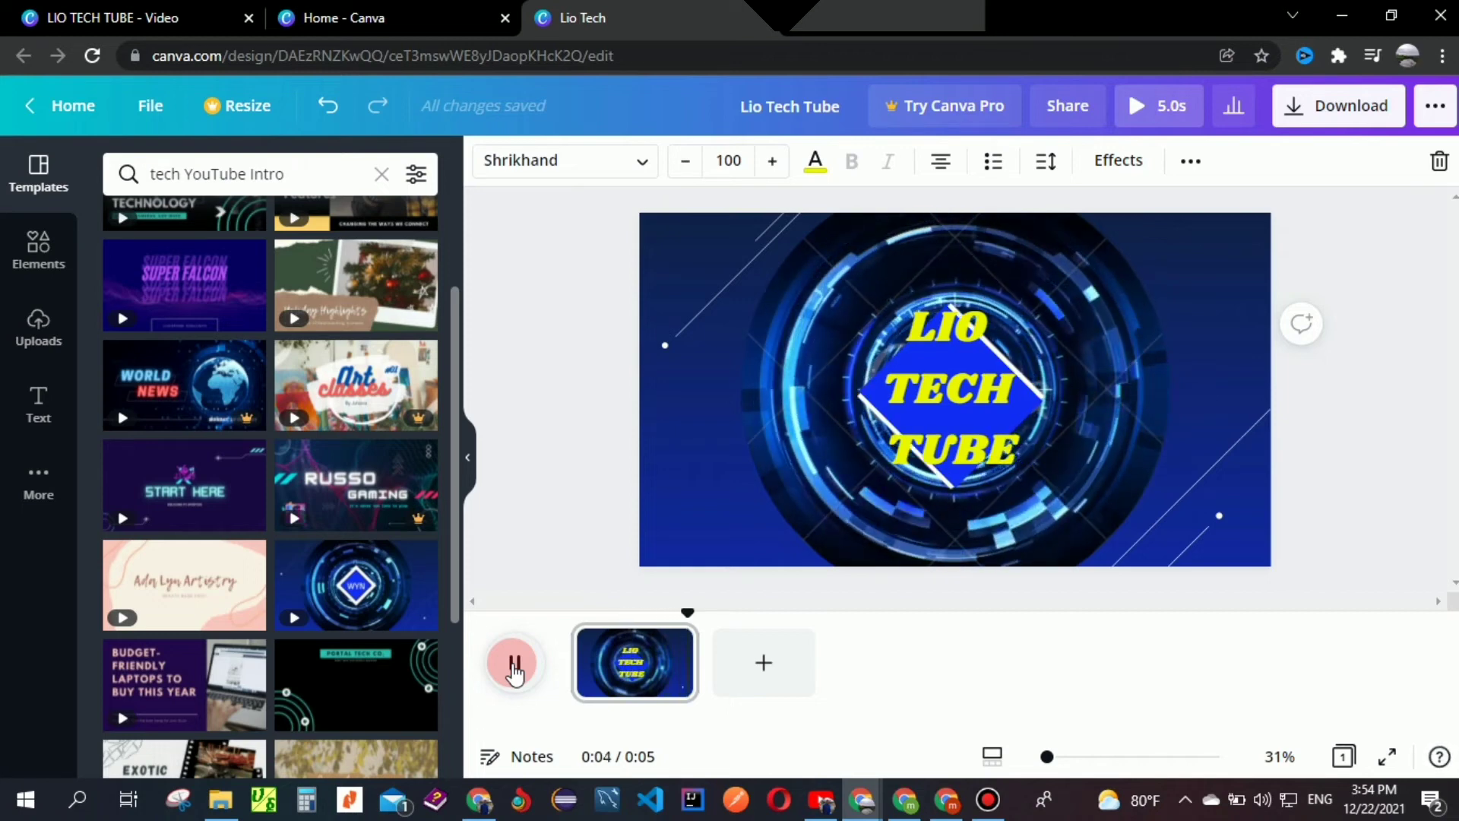
{"action": "left_click", "coordinate": [513, 664]}
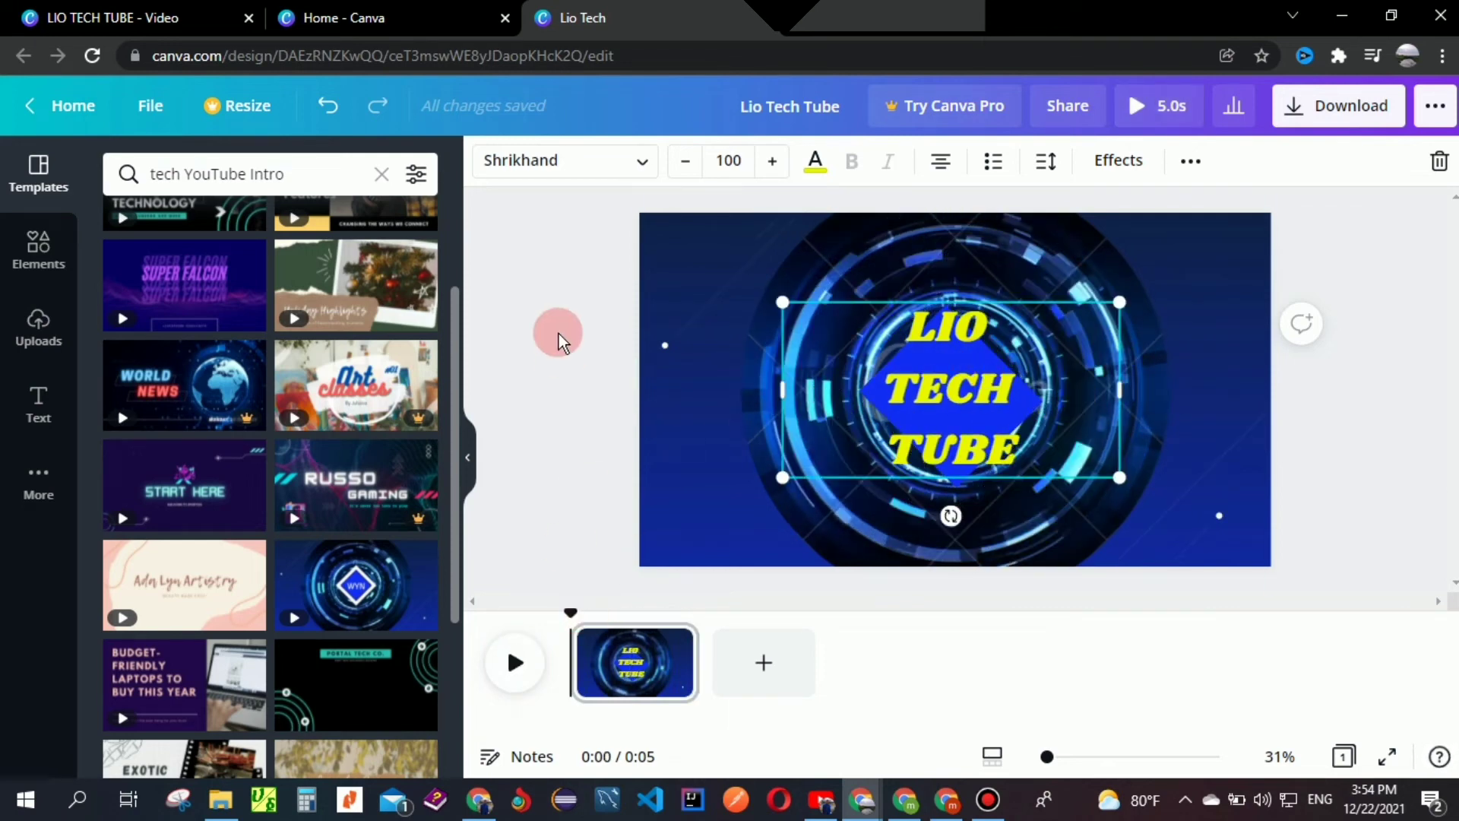
Step: Switch to the other open LIO TECH TUBE video design, return its playhead to the start, and play it through
{"action": "left_click", "coordinate": [139, 9]}
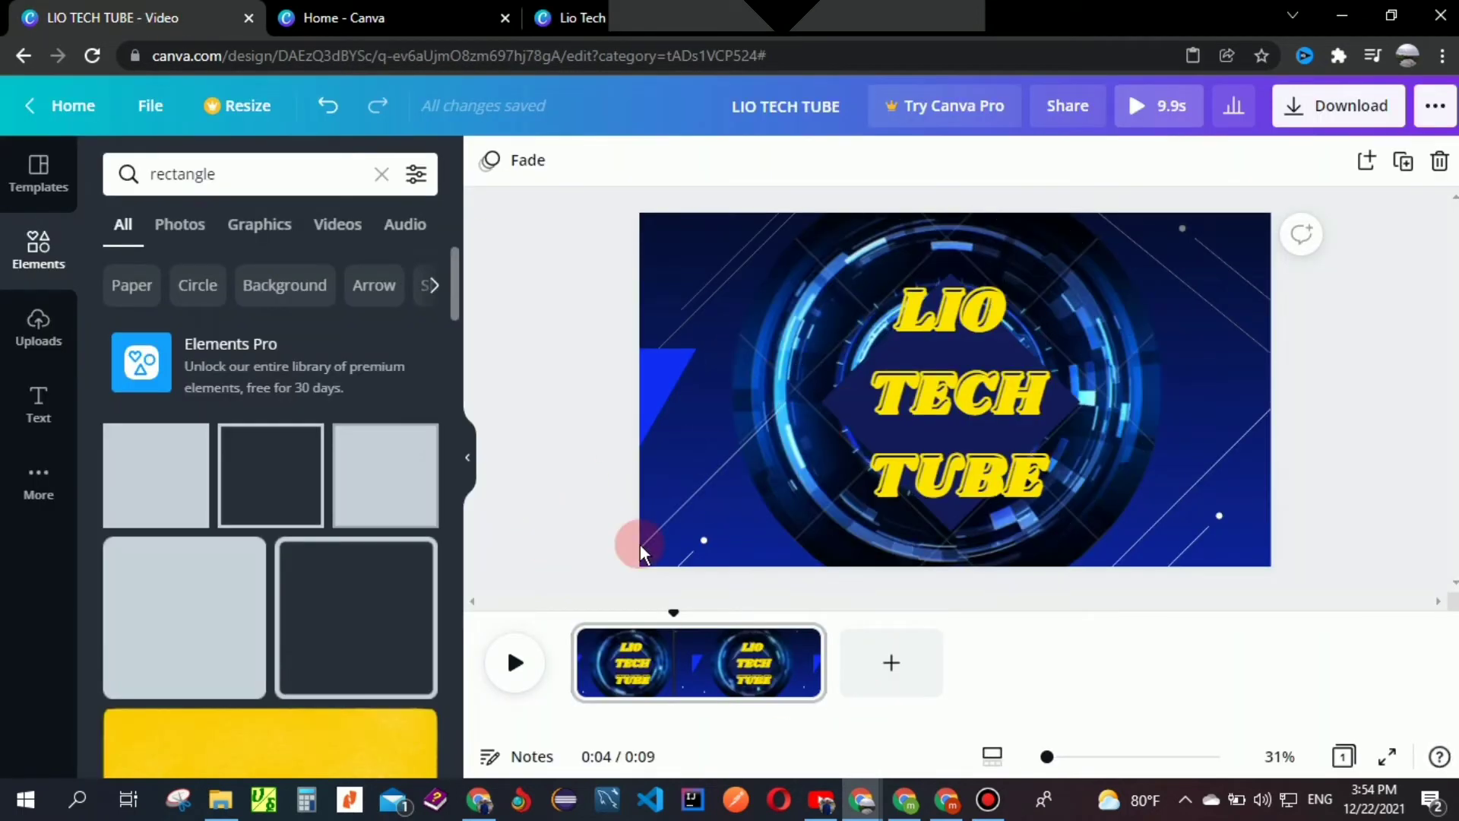
{"action": "left_click_drag", "start_coordinate": [671, 612], "coordinate": [563, 599]}
{"action": "left_click", "coordinate": [517, 664]}
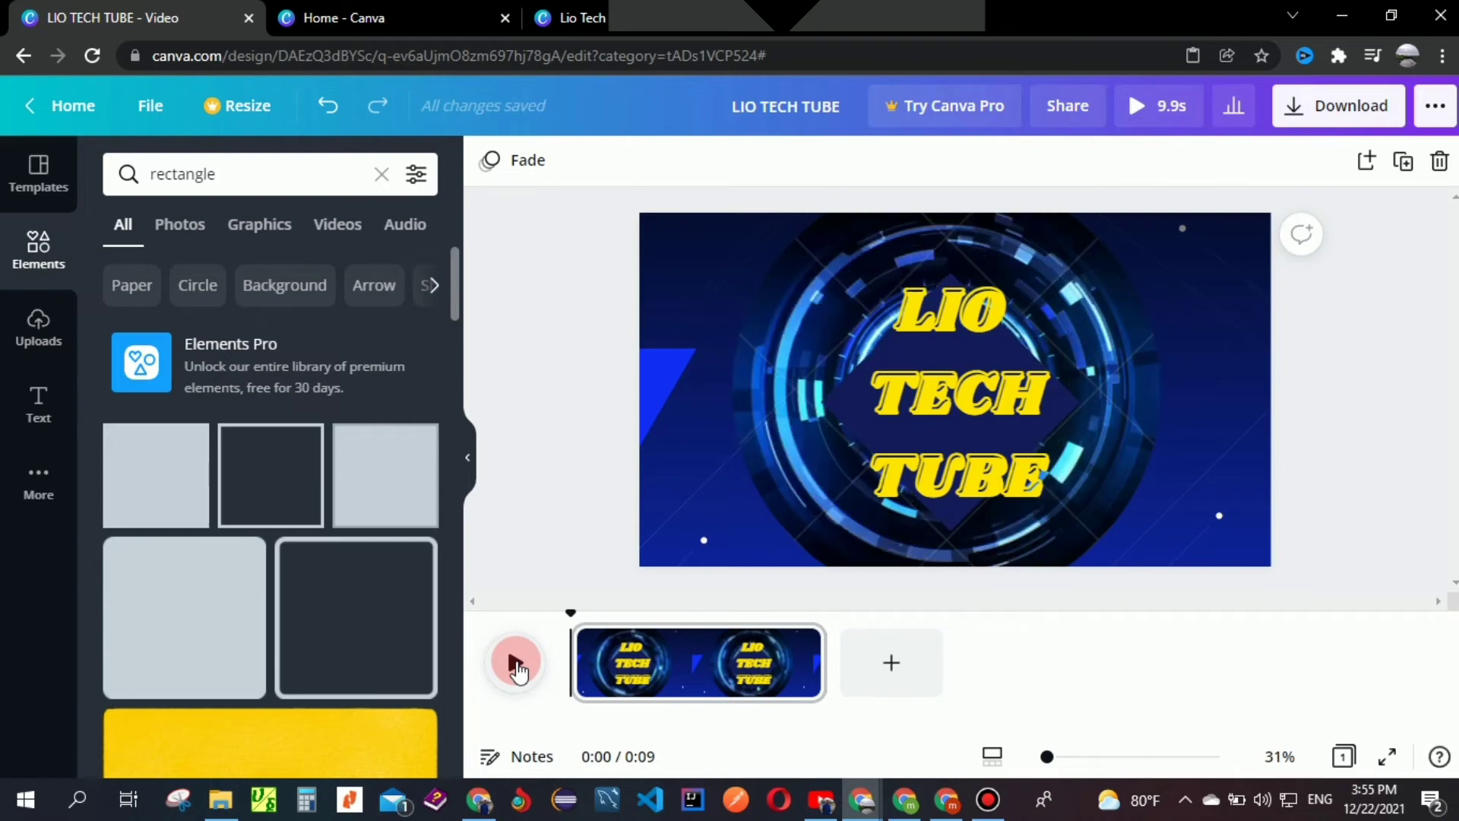
{"action": "left_click", "coordinate": [891, 511]}
{"action": "left_click", "coordinate": [1394, 390]}
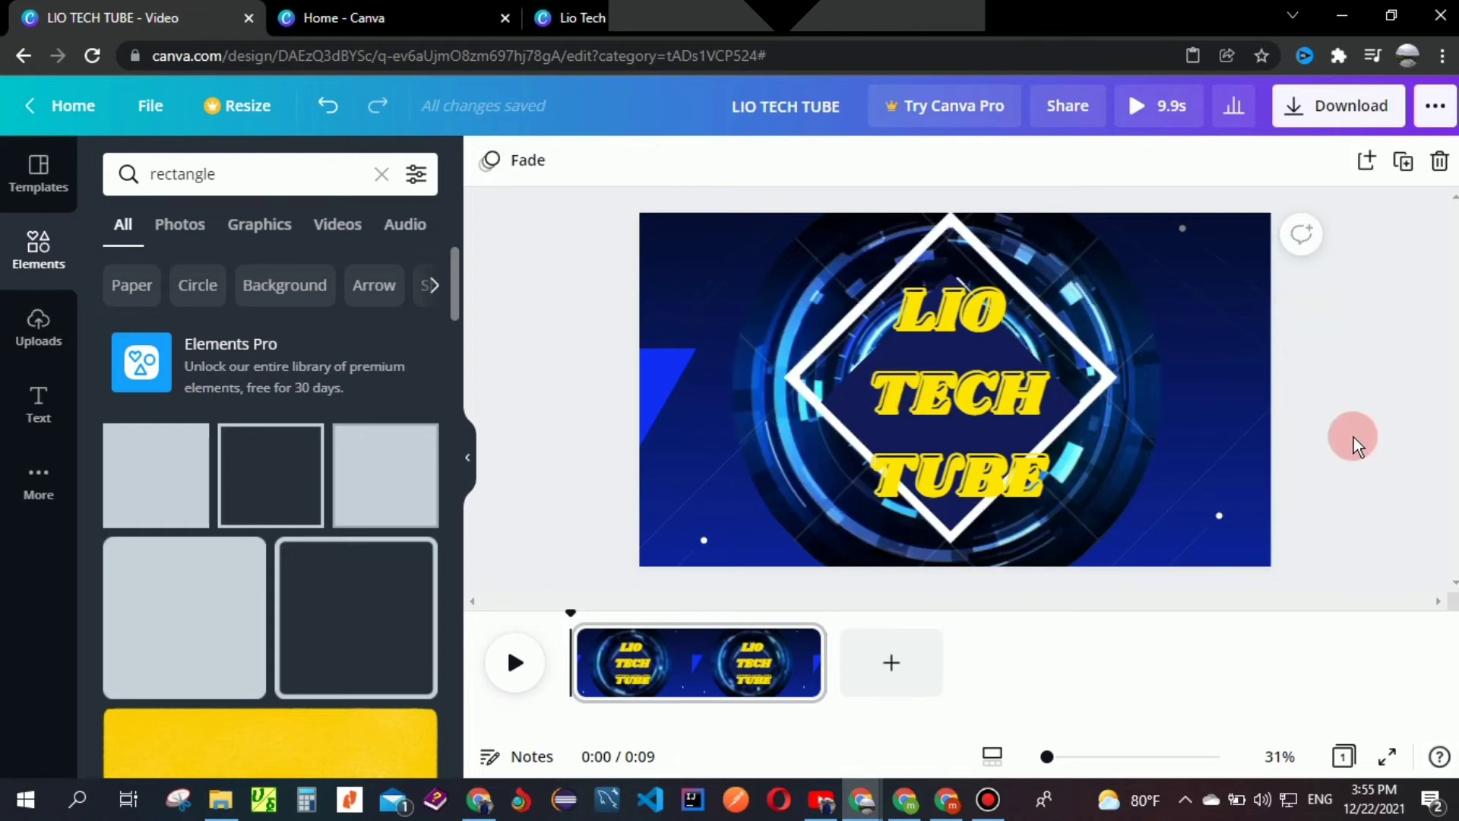
{"action": "left_click", "coordinate": [859, 309]}
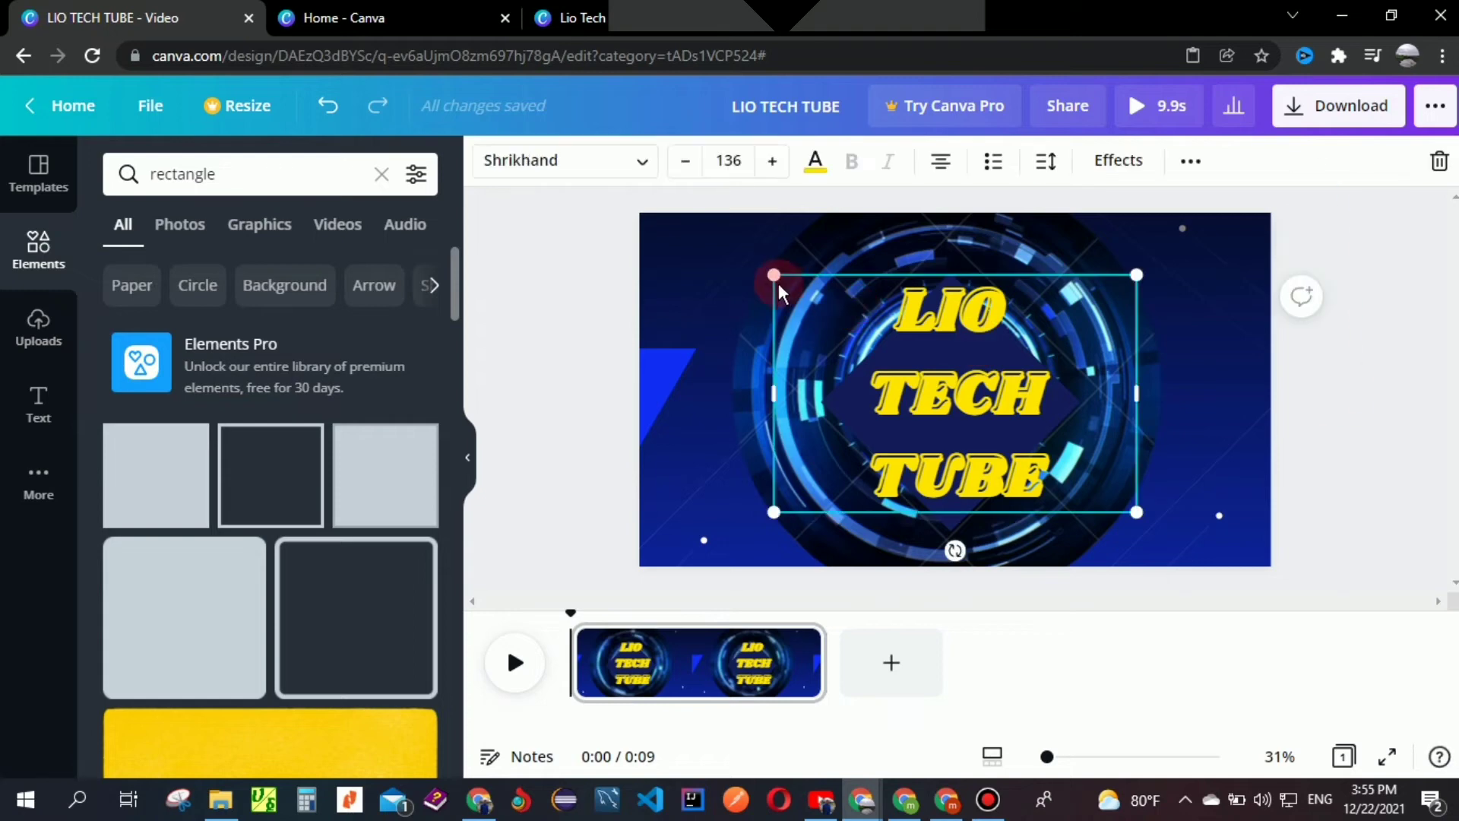
{"action": "left_click", "coordinate": [711, 251]}
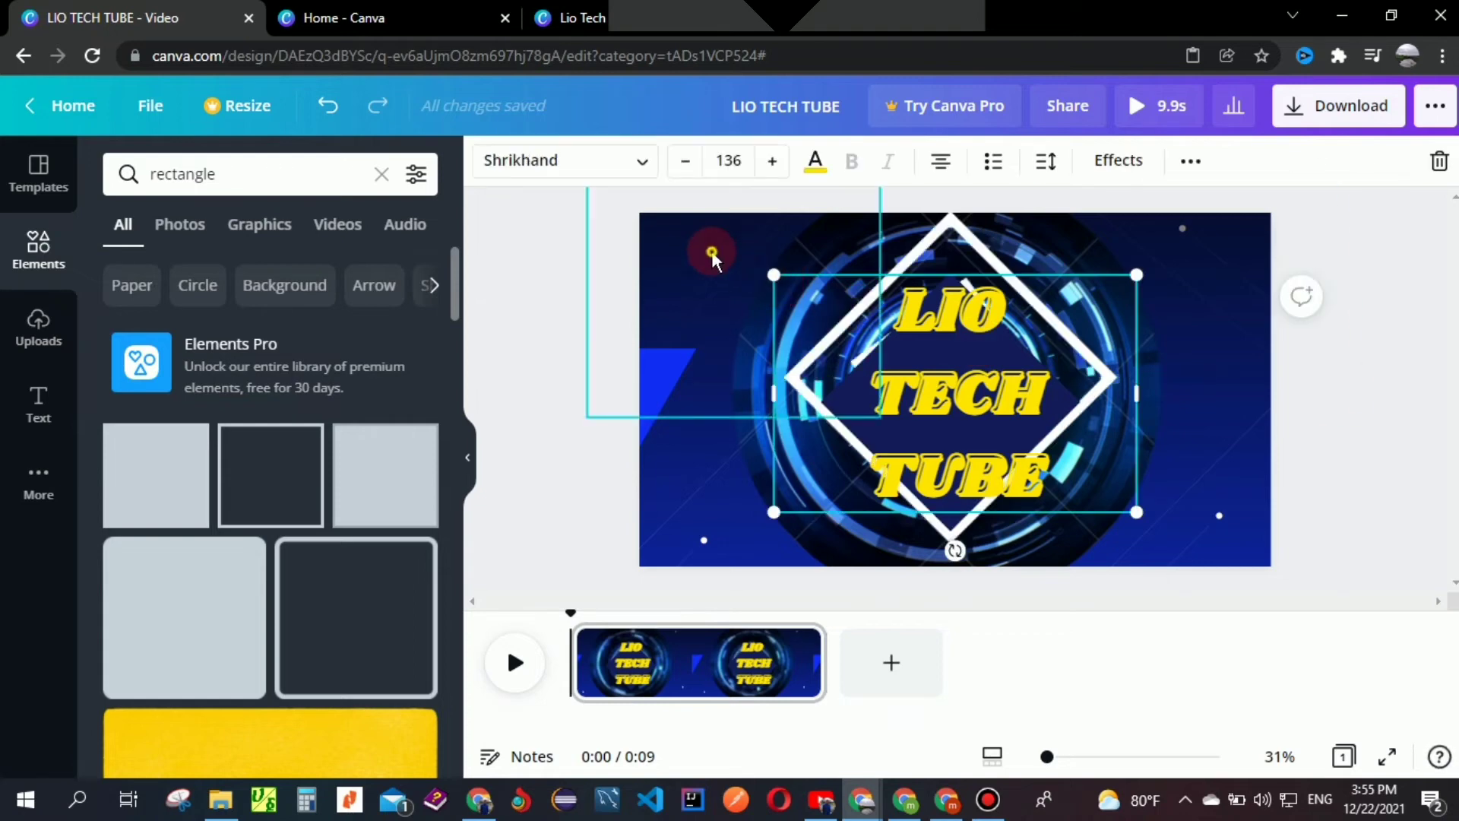
{"action": "left_click", "coordinate": [1341, 433]}
{"action": "left_click", "coordinate": [389, 16]}
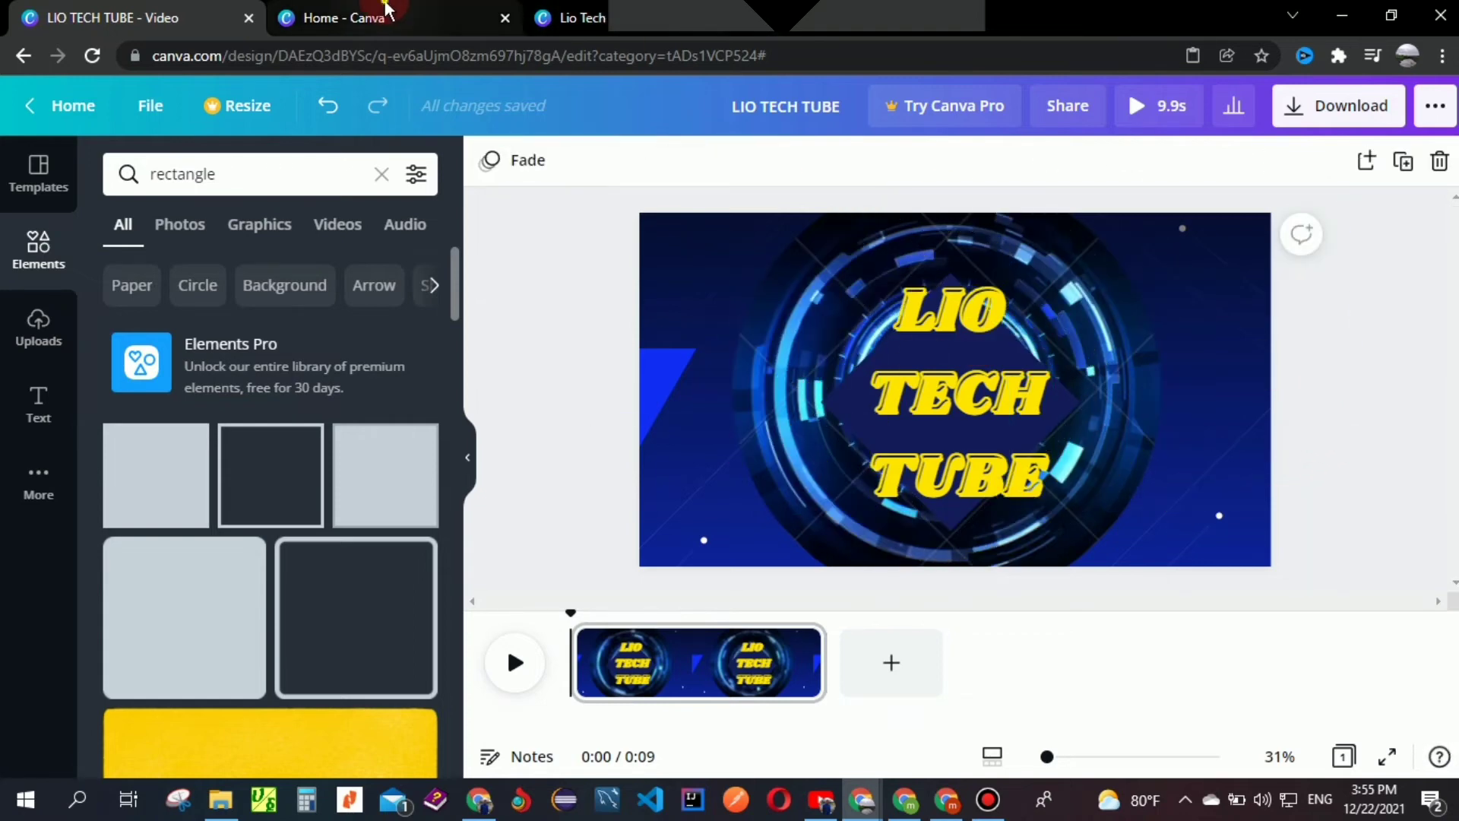
{"action": "left_click", "coordinate": [177, 29]}
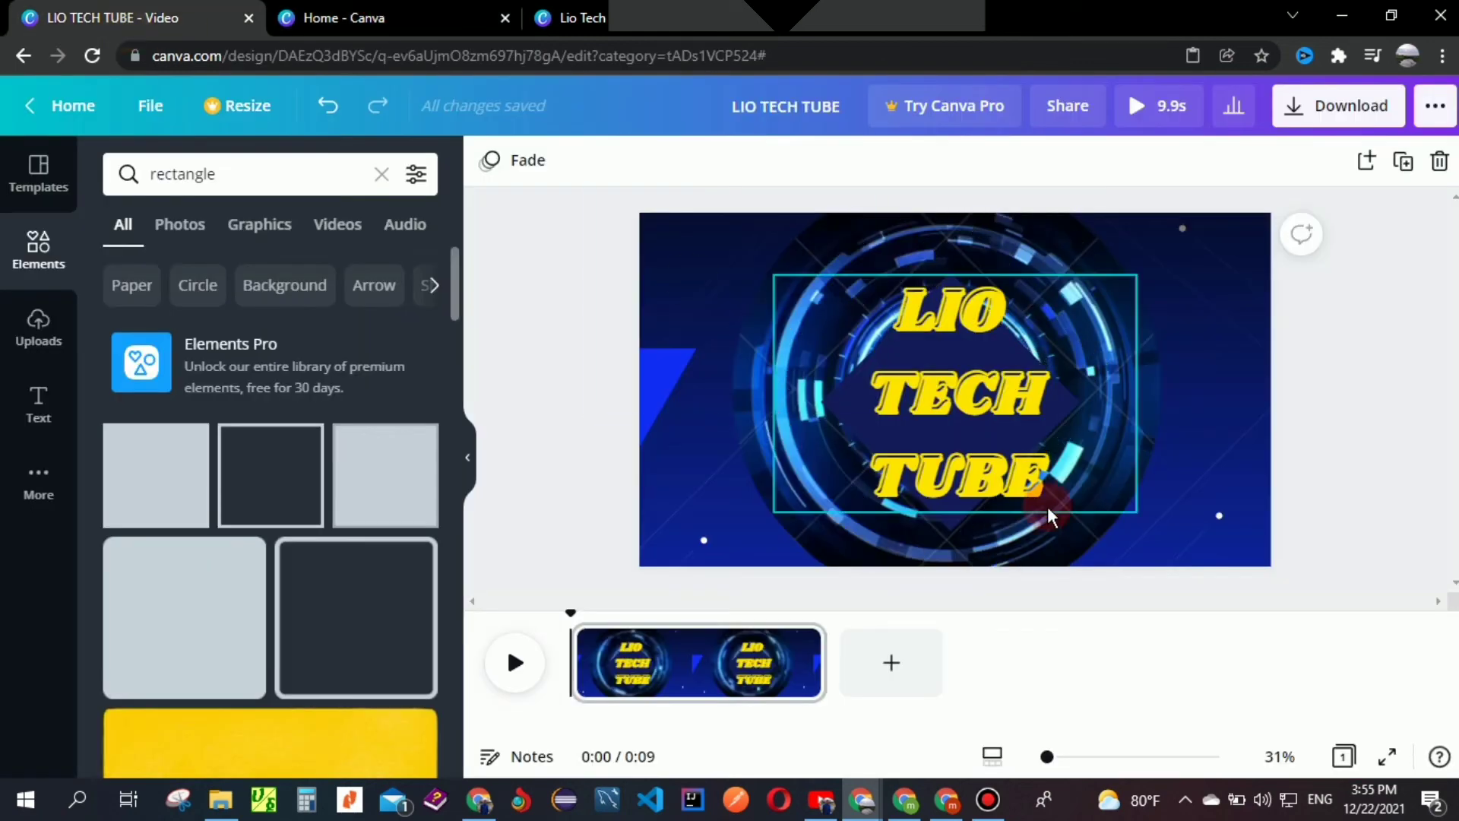
Step: Try to download the LIO TECH TUBE intro as an MP4 video with Canva Pro, and dismiss the free-trial offer
{"action": "left_click", "coordinate": [1359, 118]}
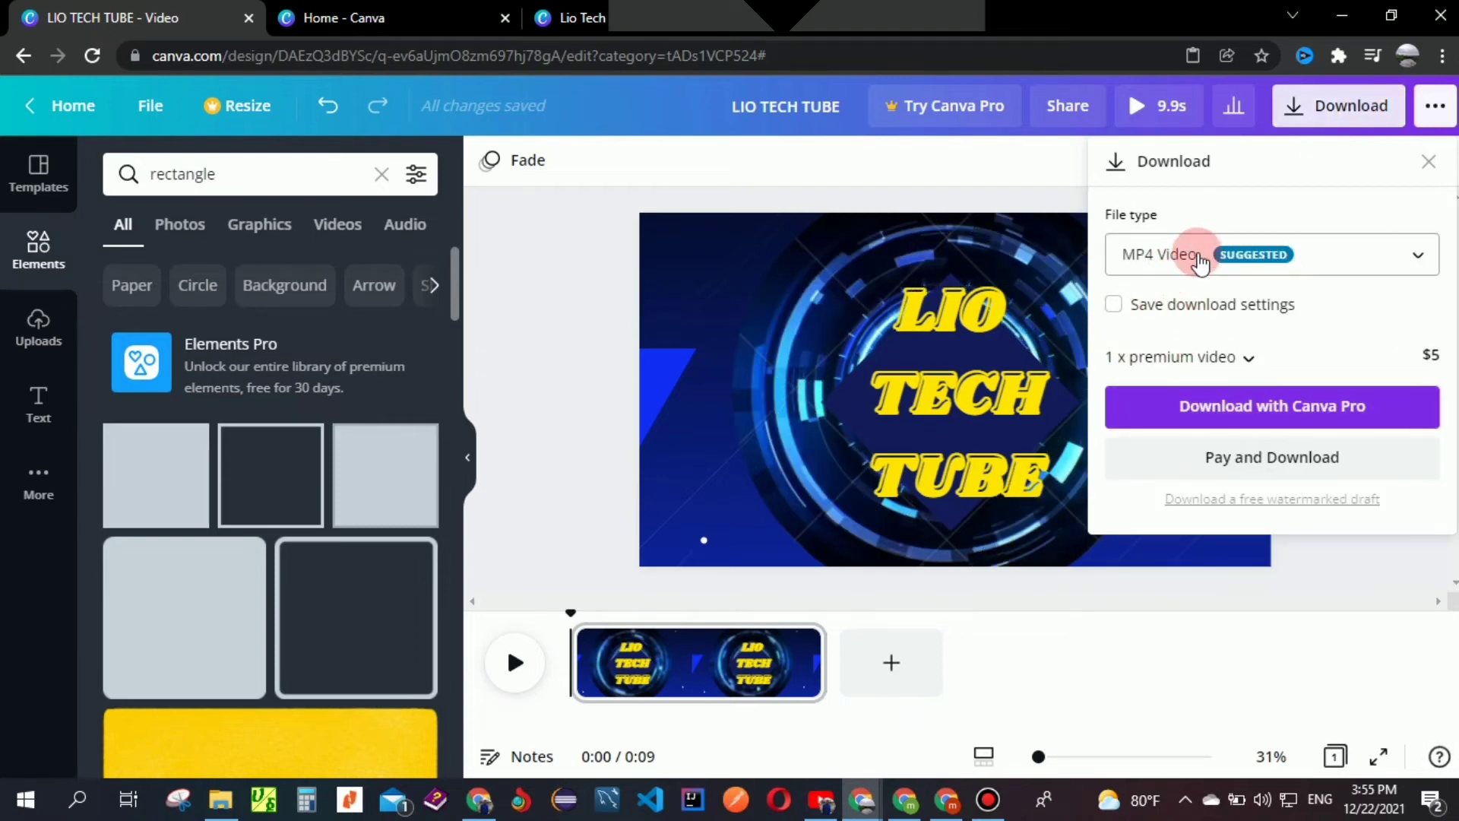
{"action": "left_click", "coordinate": [1300, 410]}
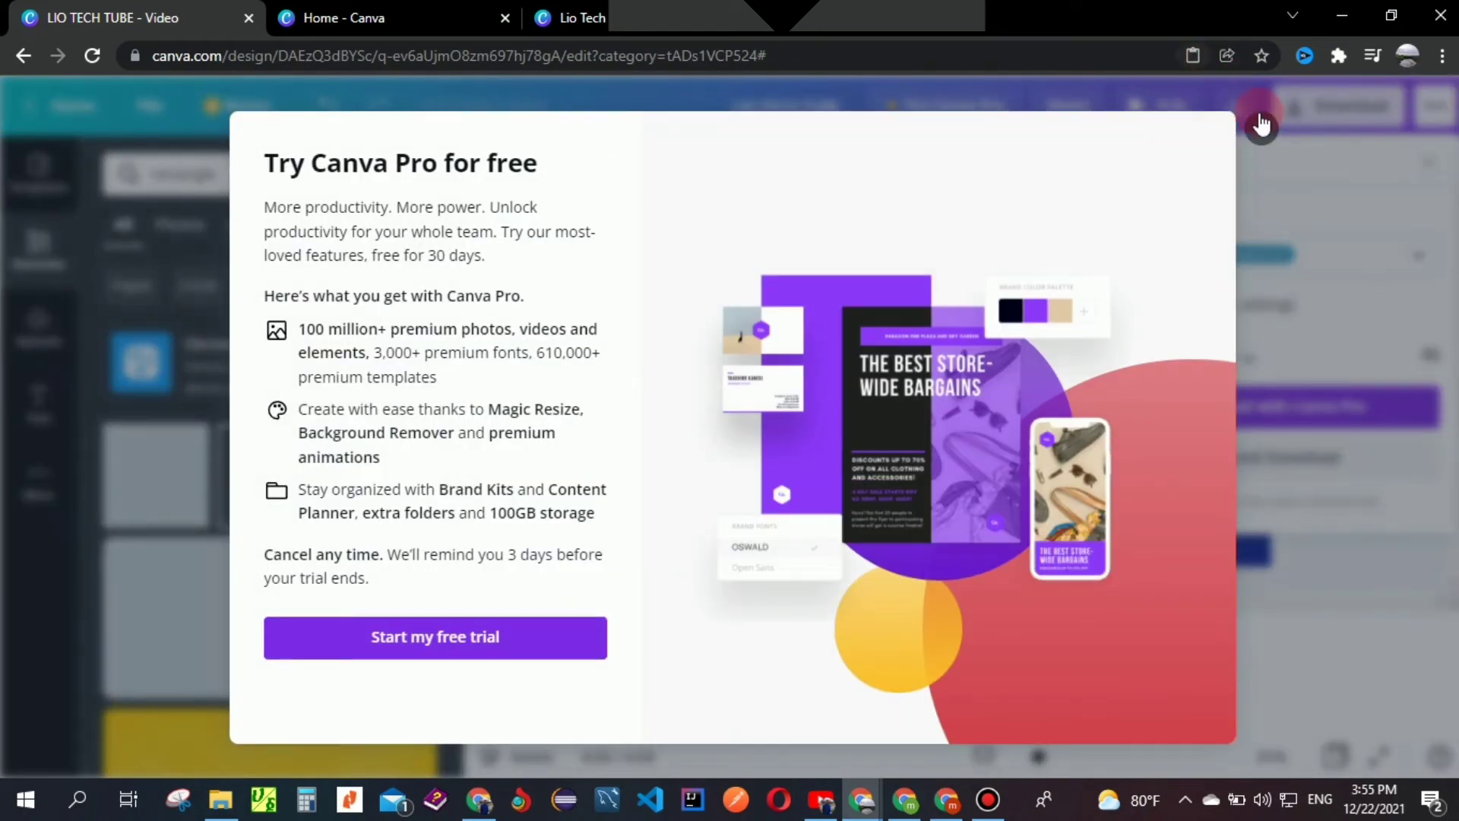
{"action": "left_click", "coordinate": [1263, 129]}
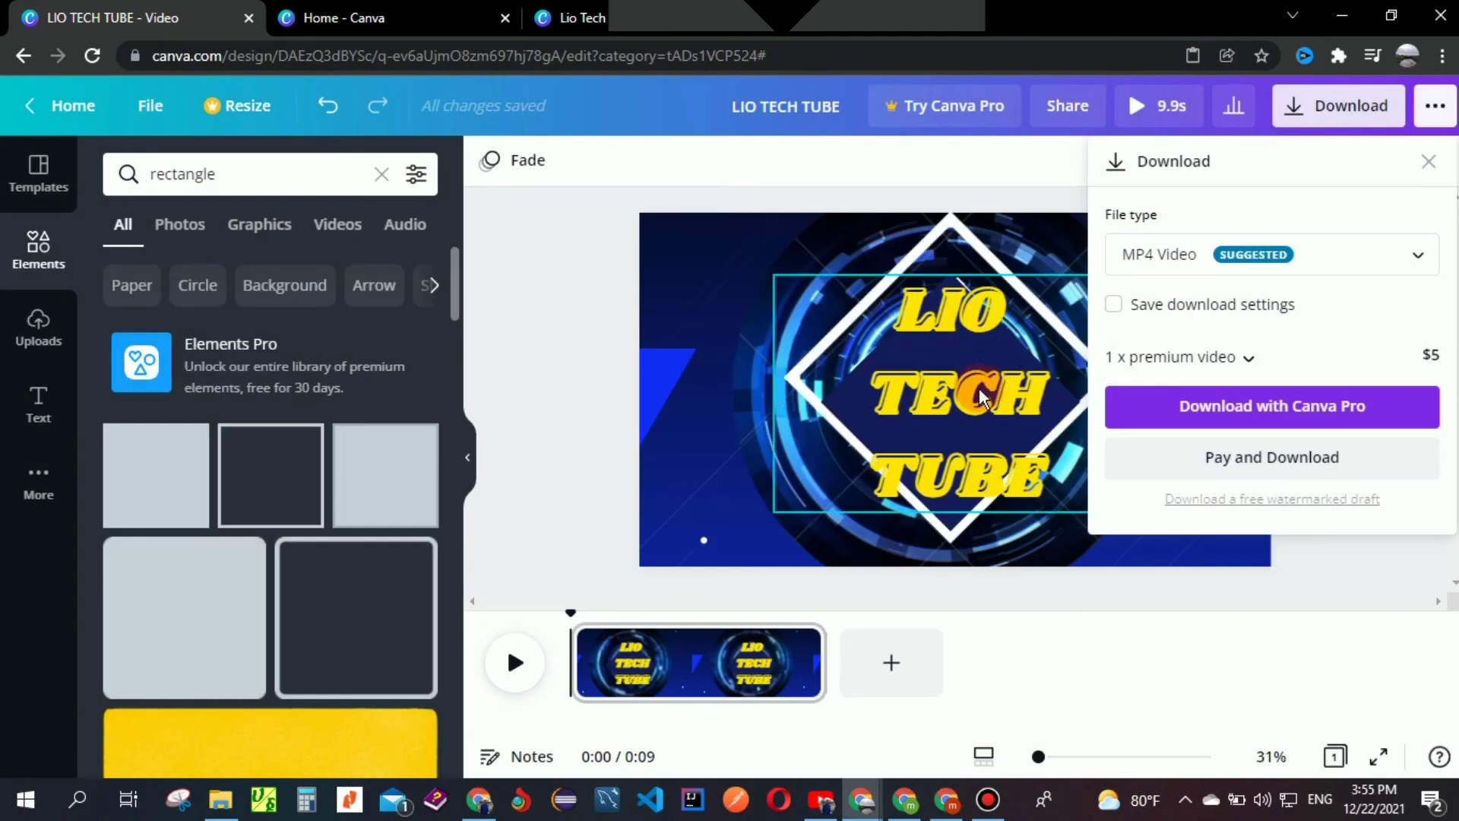
{"action": "left_click", "coordinate": [1356, 638]}
{"action": "left_click", "coordinate": [983, 339]}
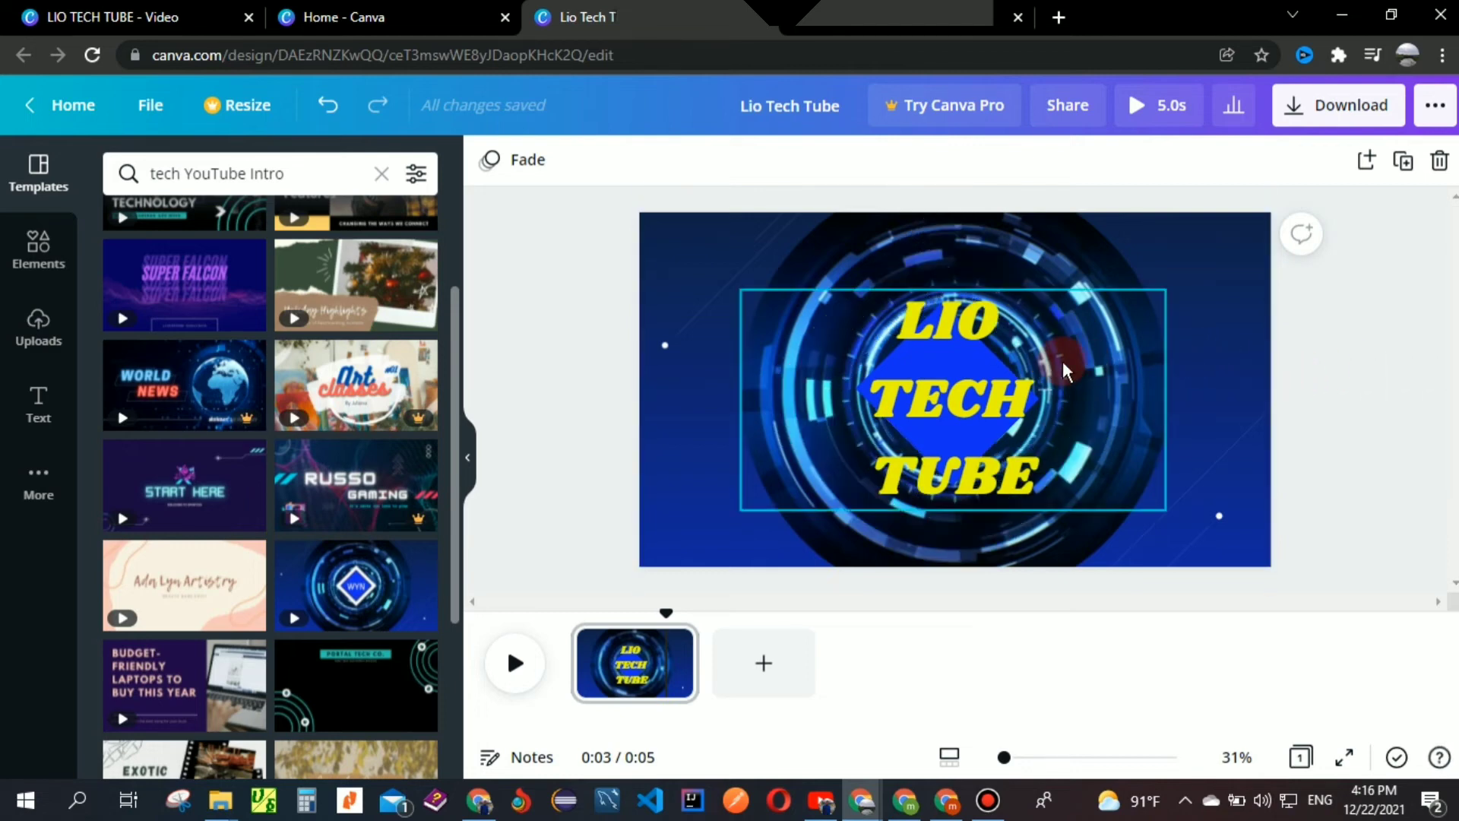
Step: Download the five-second Lio Tech Tube design as a free watermarked MP4 draft with the download settings saved
{"action": "left_click", "coordinate": [1360, 108]}
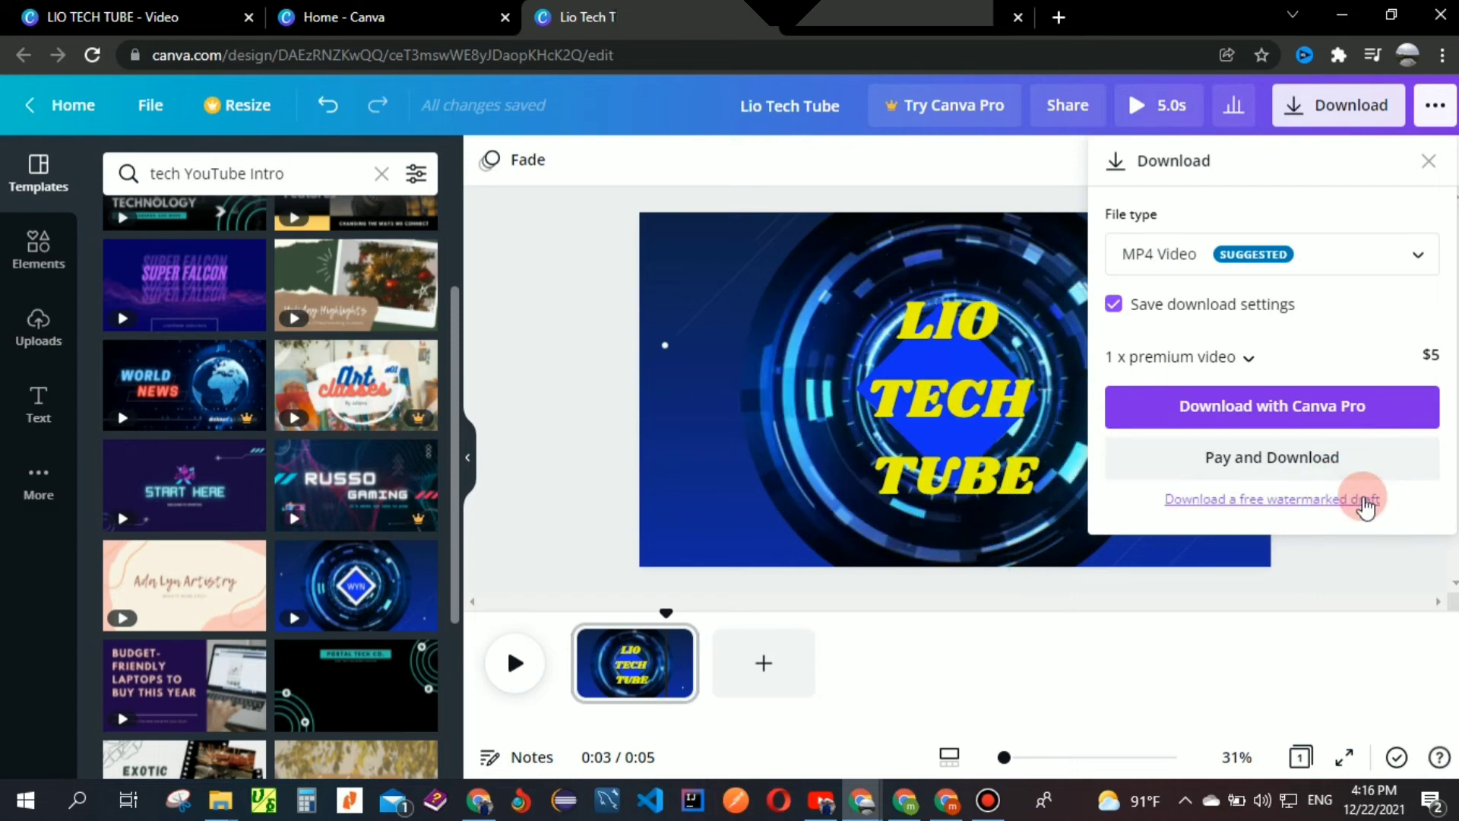
{"action": "left_click", "coordinate": [1283, 507]}
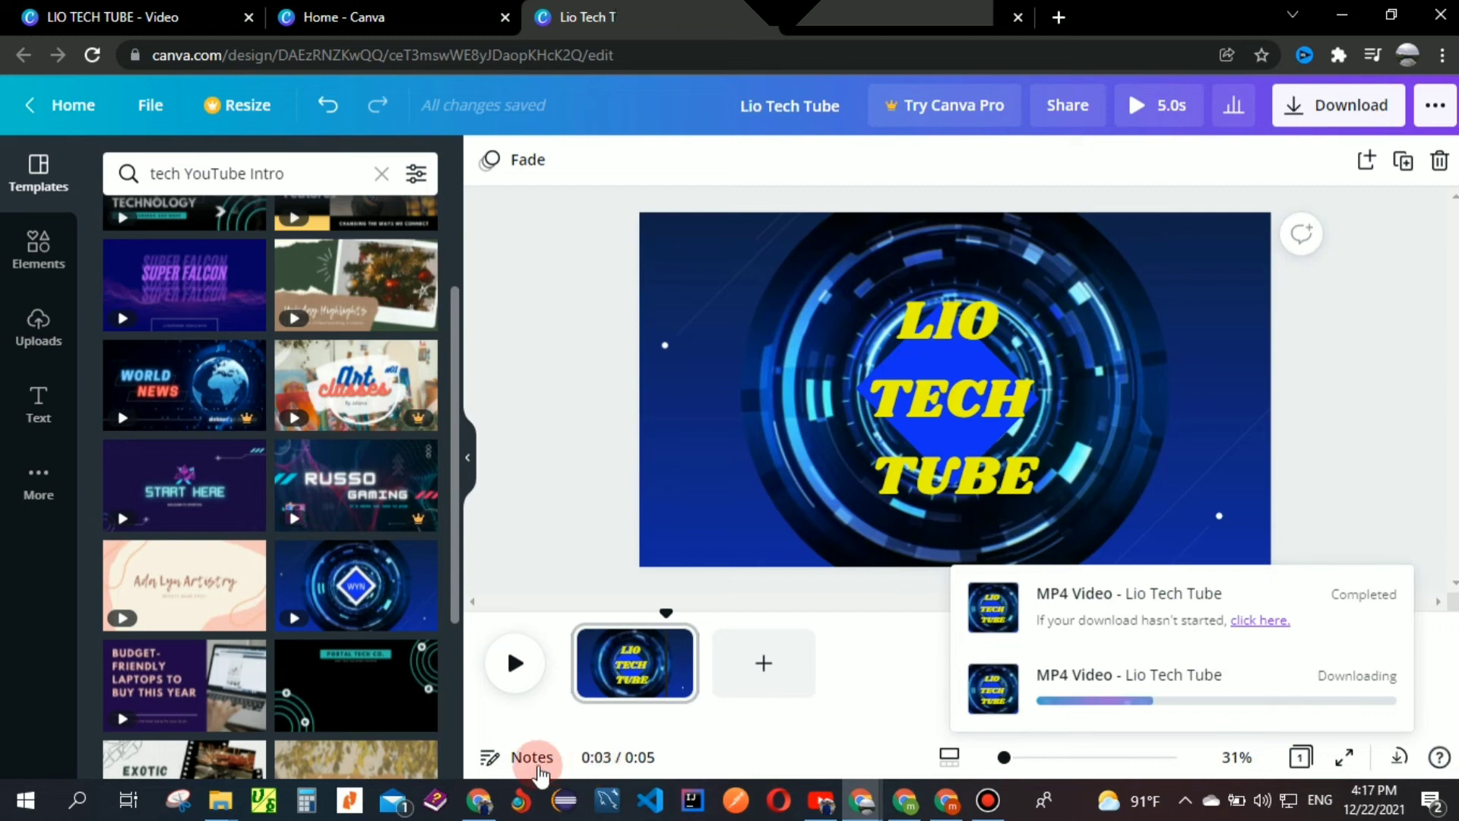
Step: Switch to the Downloads folder, play the LIO TECH TUBE (2) video in MPC-HC, and pause and rewind it to the start
{"action": "mouse_move", "coordinate": [219, 800]}
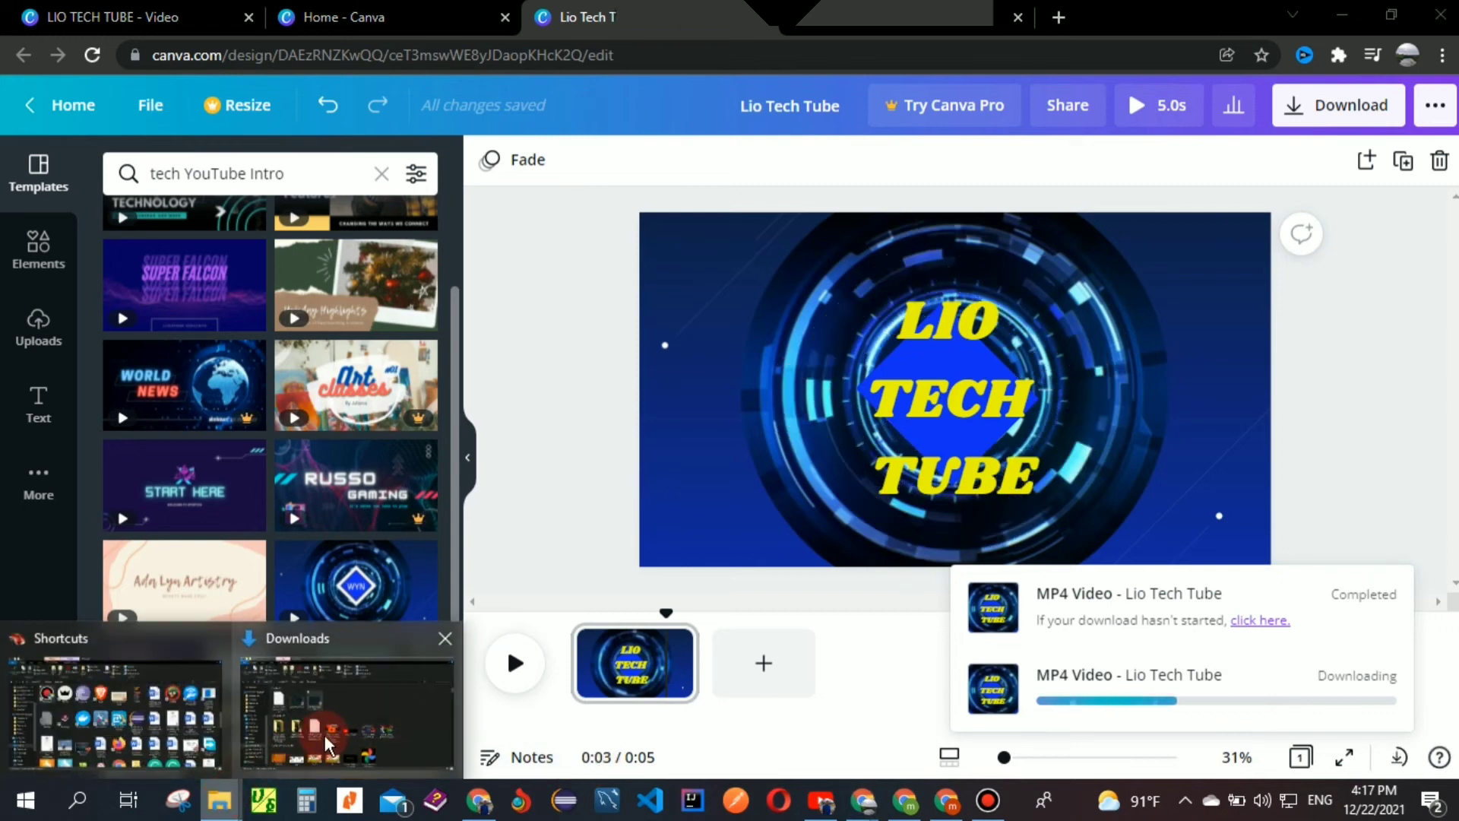
{"action": "left_click", "coordinate": [323, 734]}
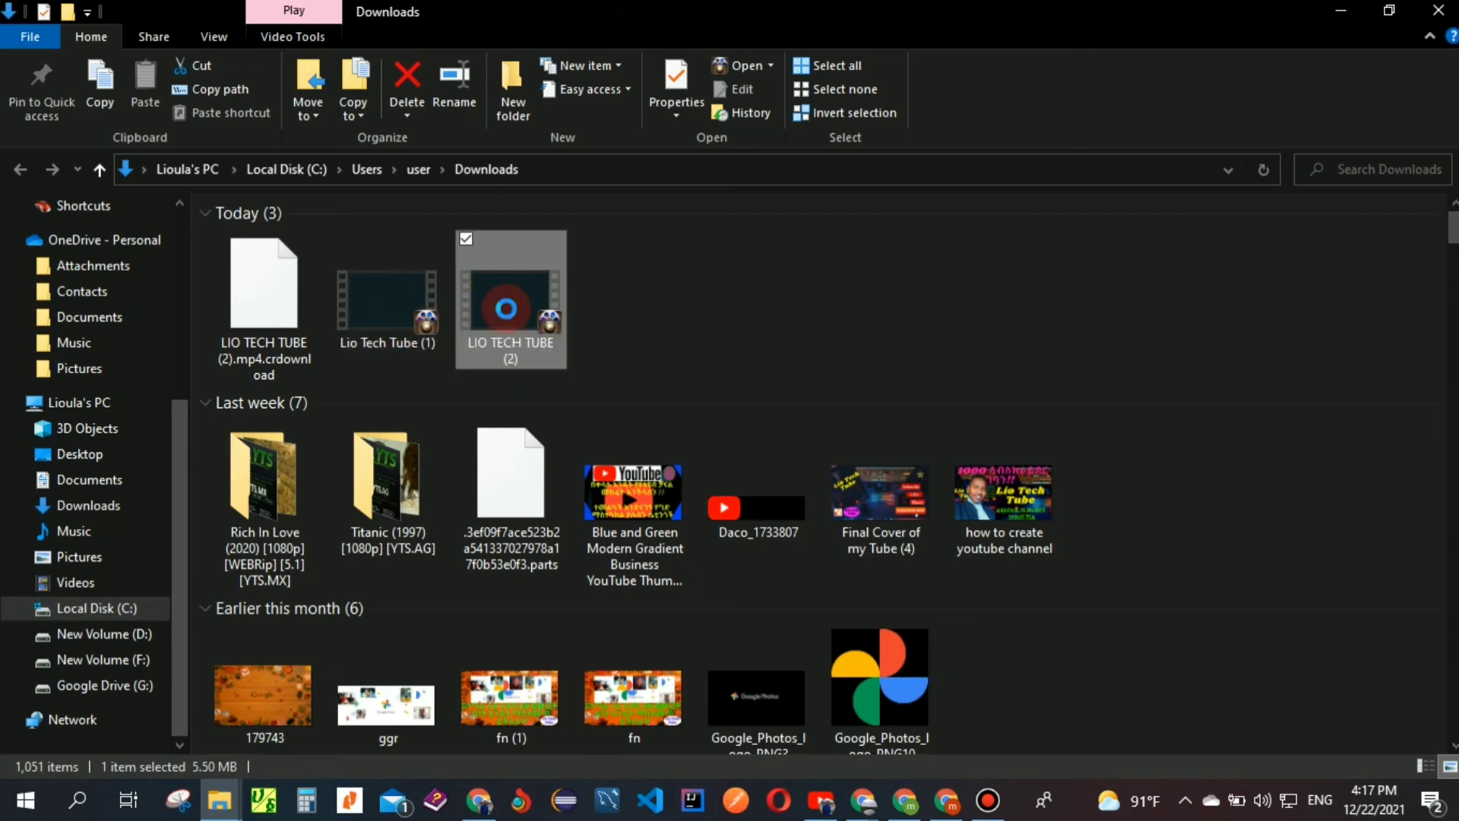
{"action": "right_click", "coordinate": [508, 318]}
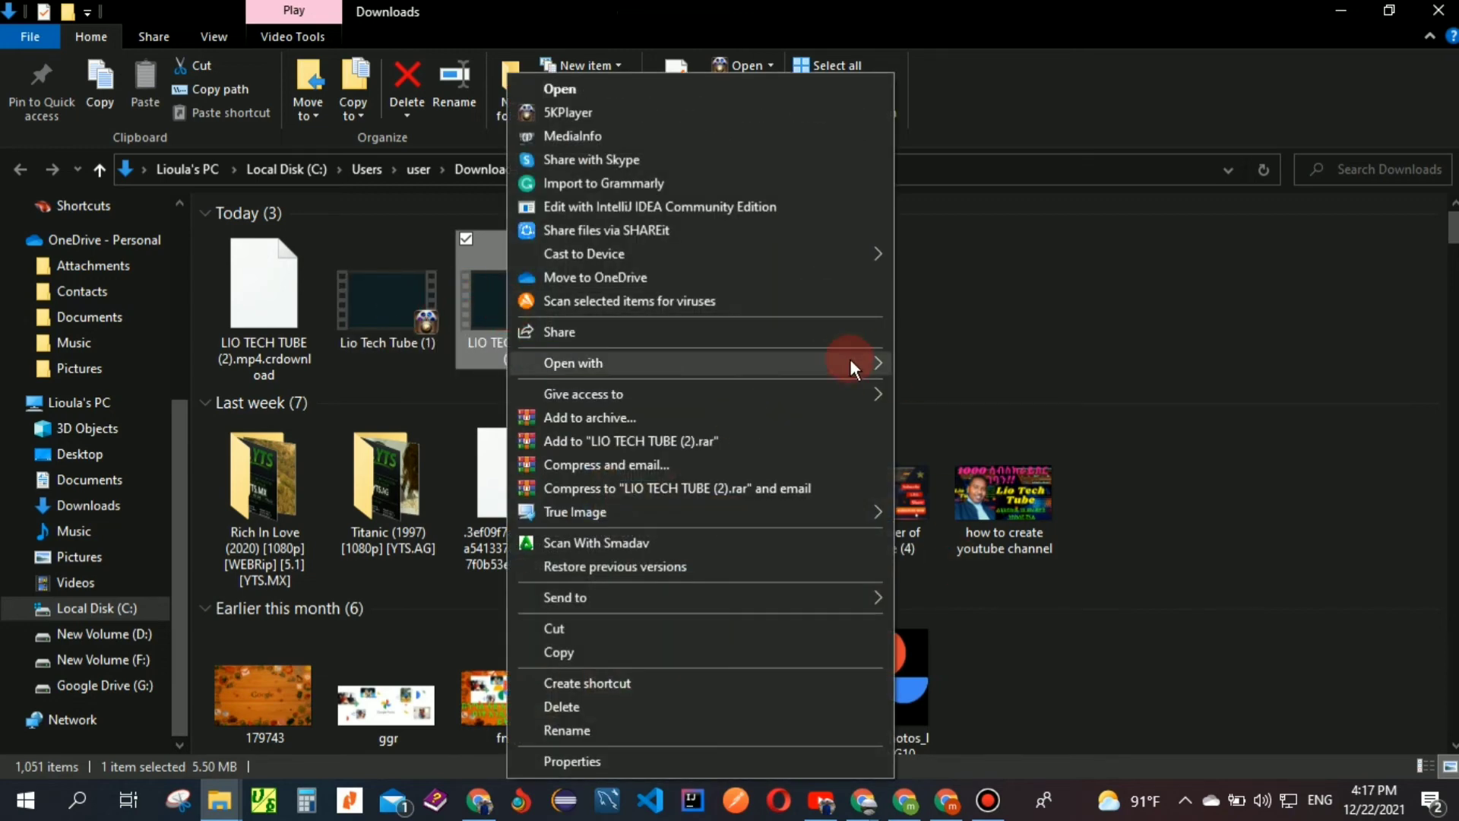
{"action": "mouse_move", "coordinate": [849, 359]}
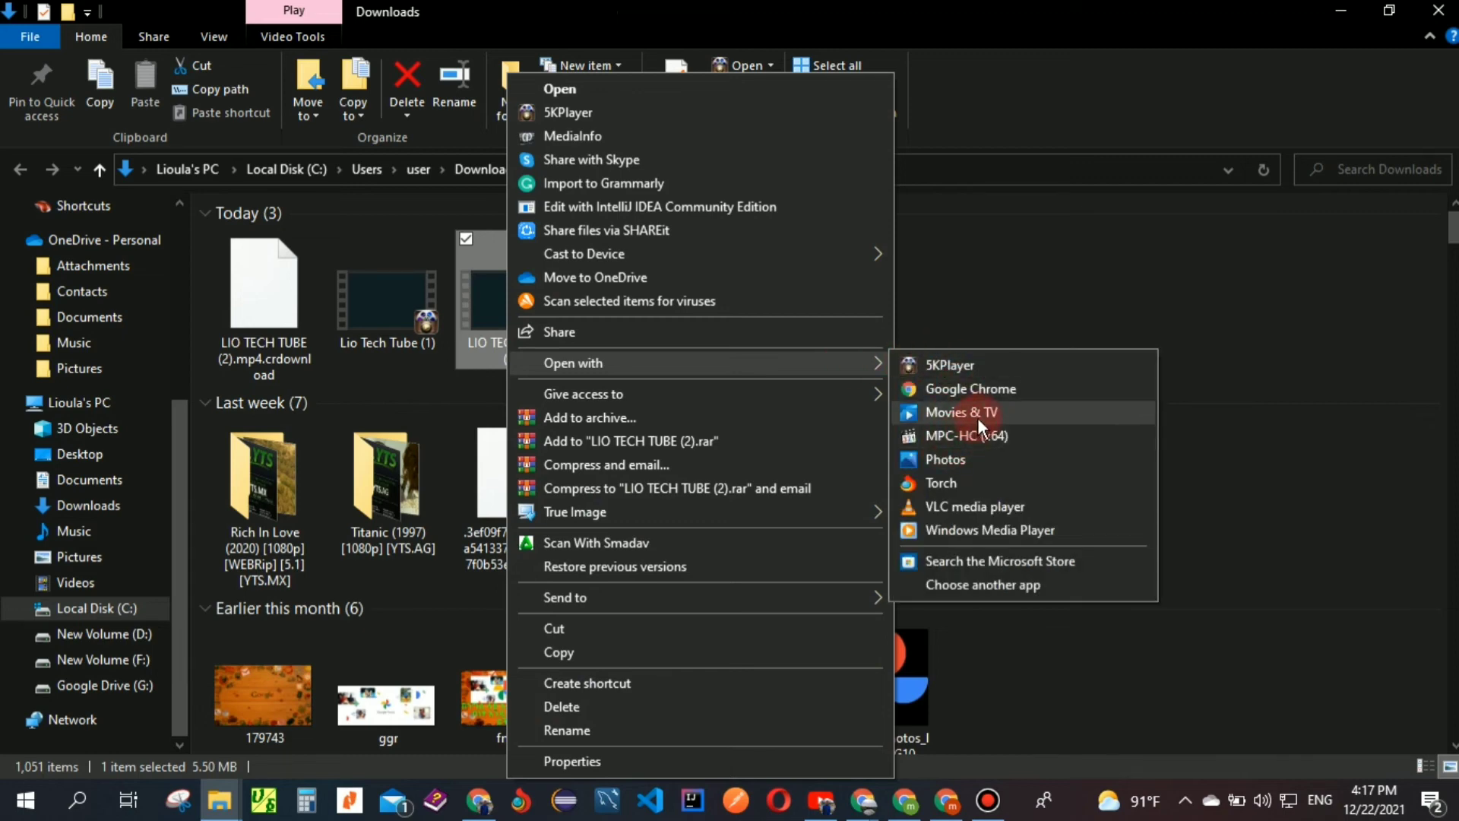
{"action": "left_click", "coordinate": [978, 438]}
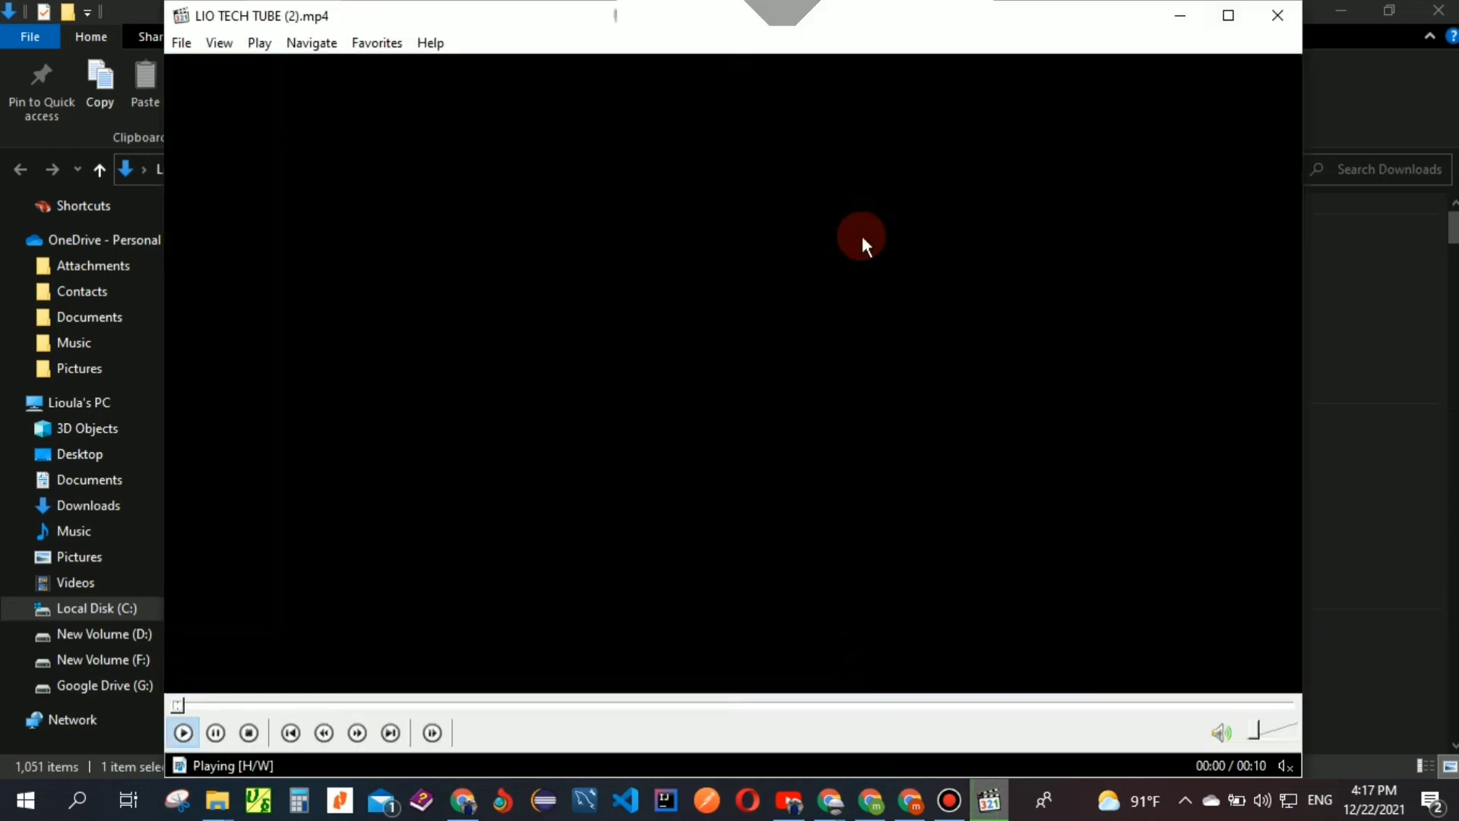
{"action": "left_click", "coordinate": [862, 235]}
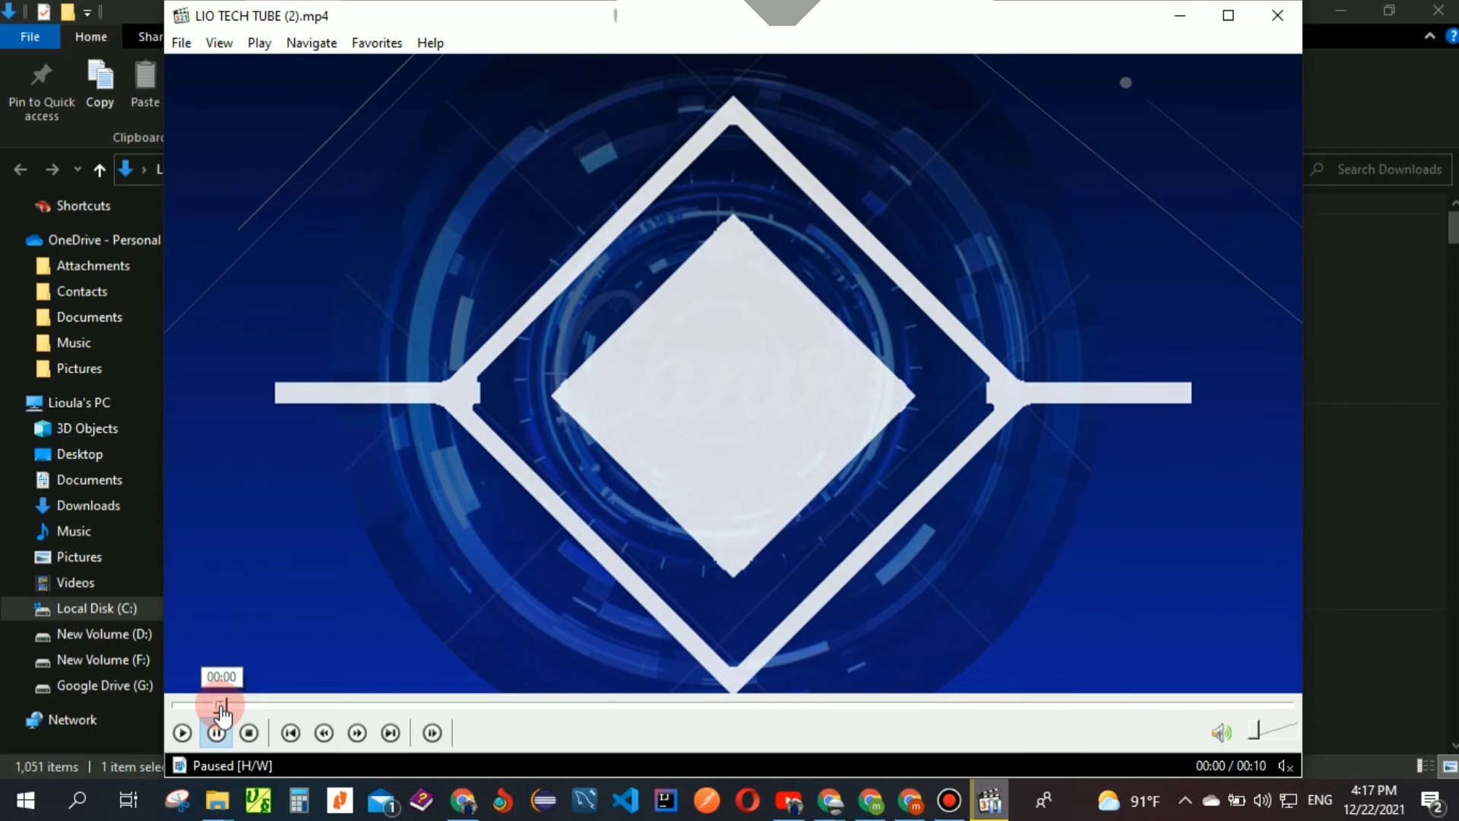
{"action": "left_click", "coordinate": [173, 708]}
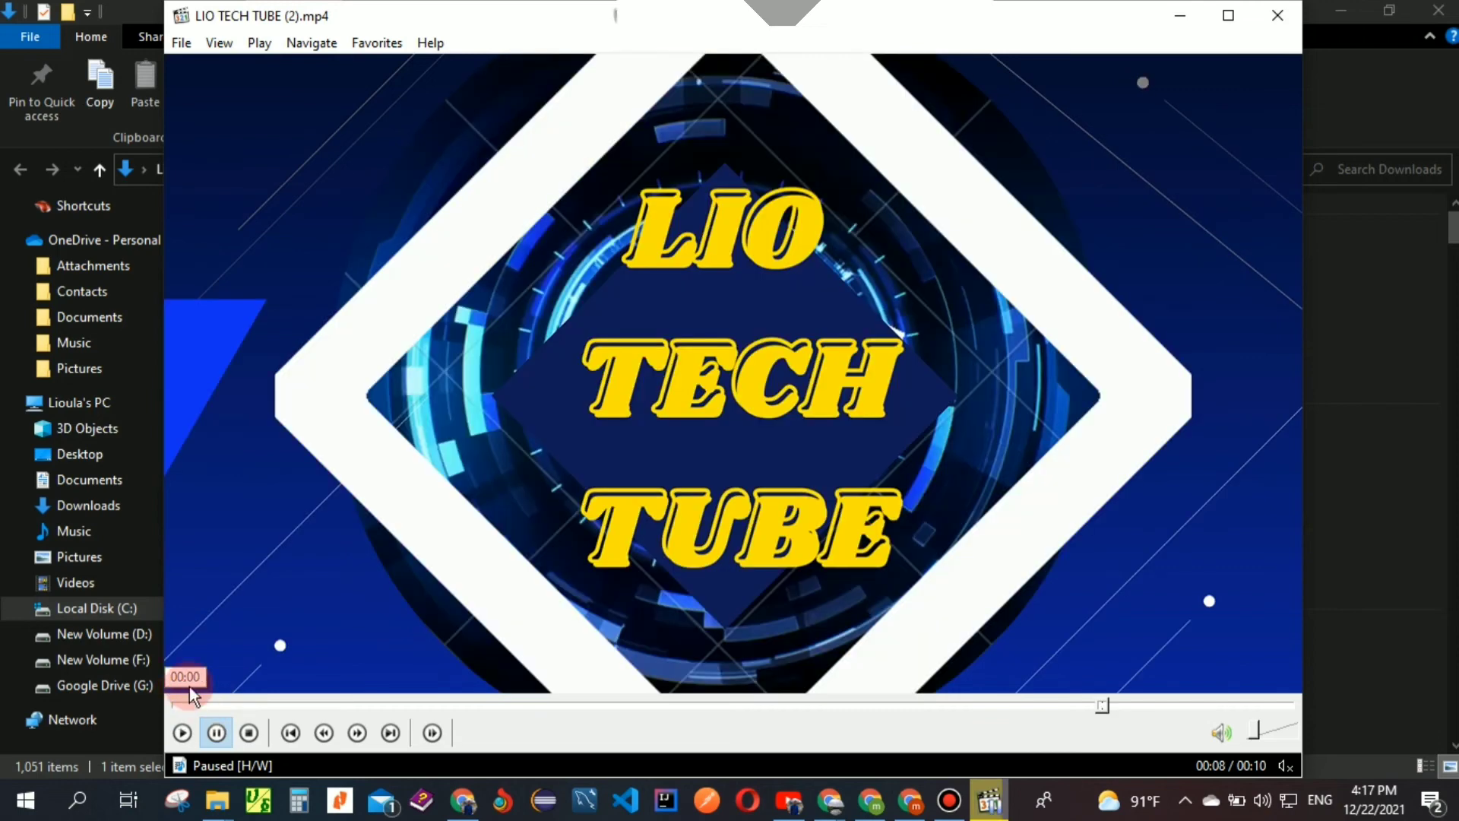